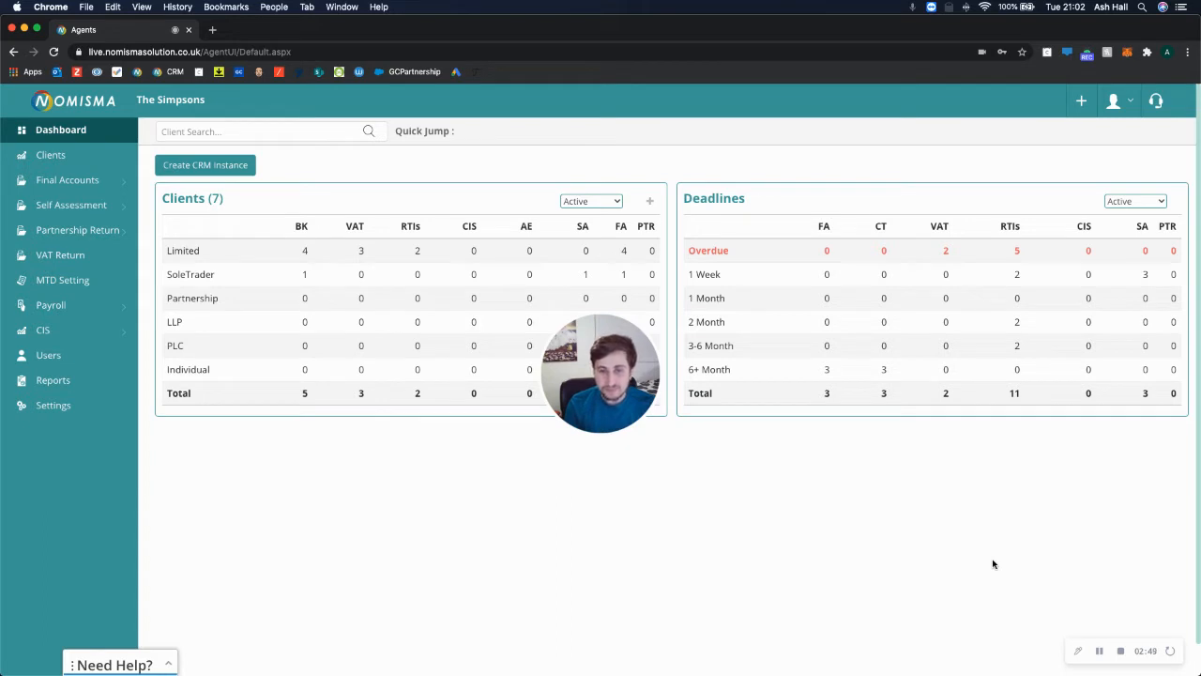
Filter Clients to the three VAT-registered limited companies and open Springfield Nuclear Power Plant Ltd.
drag(617, 406, 104, 625)
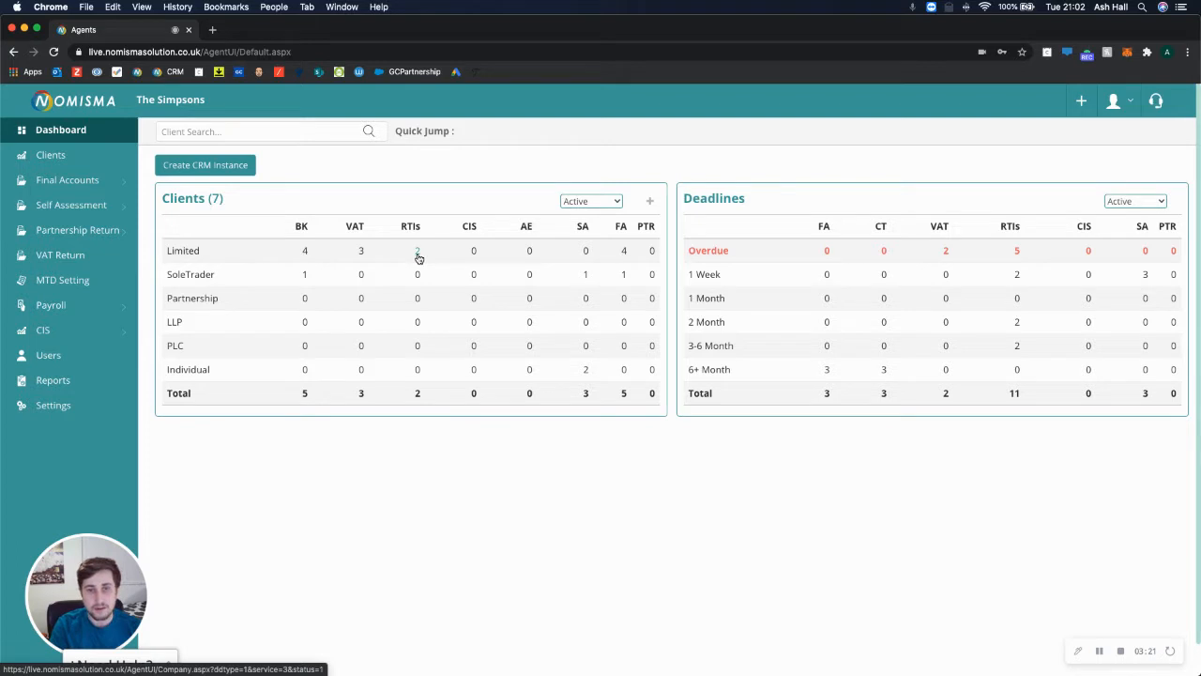
click(362, 253)
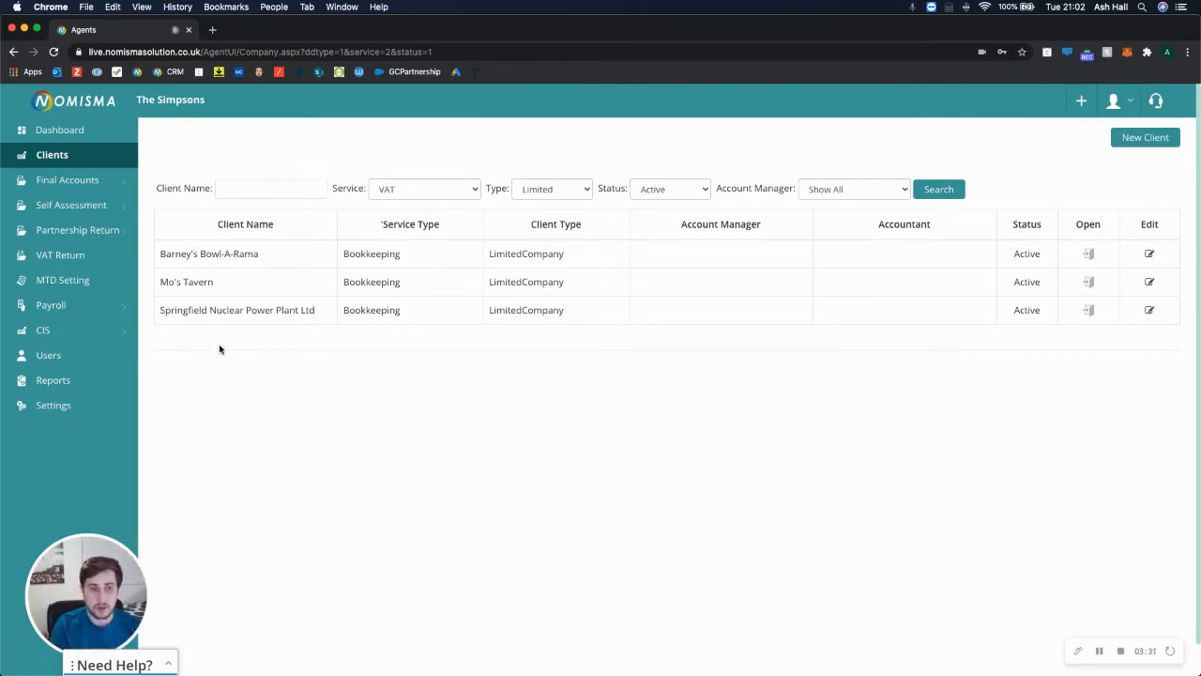
click(217, 312)
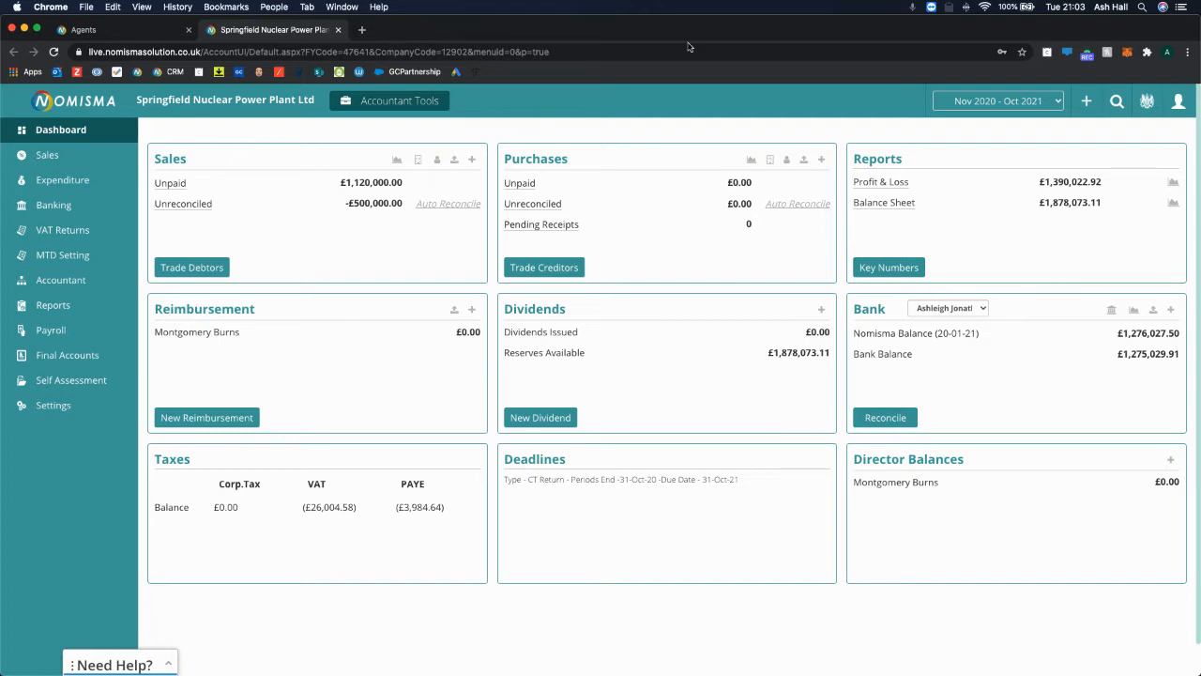
drag(760, 228, 504, 225)
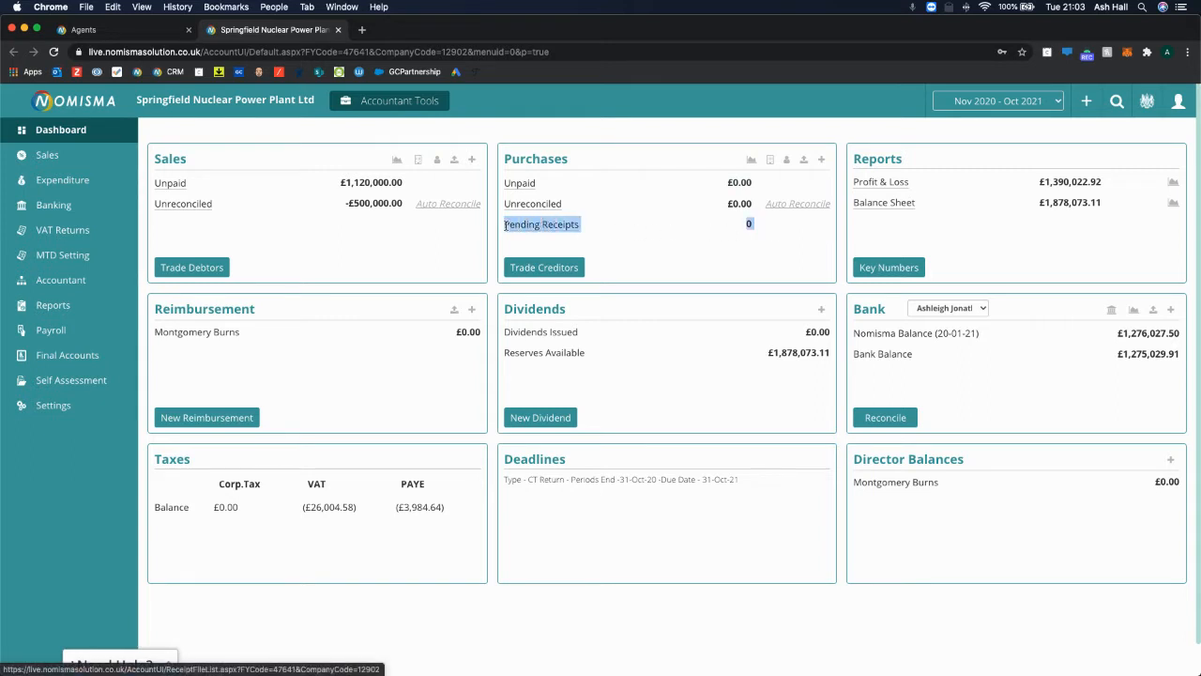
click(777, 276)
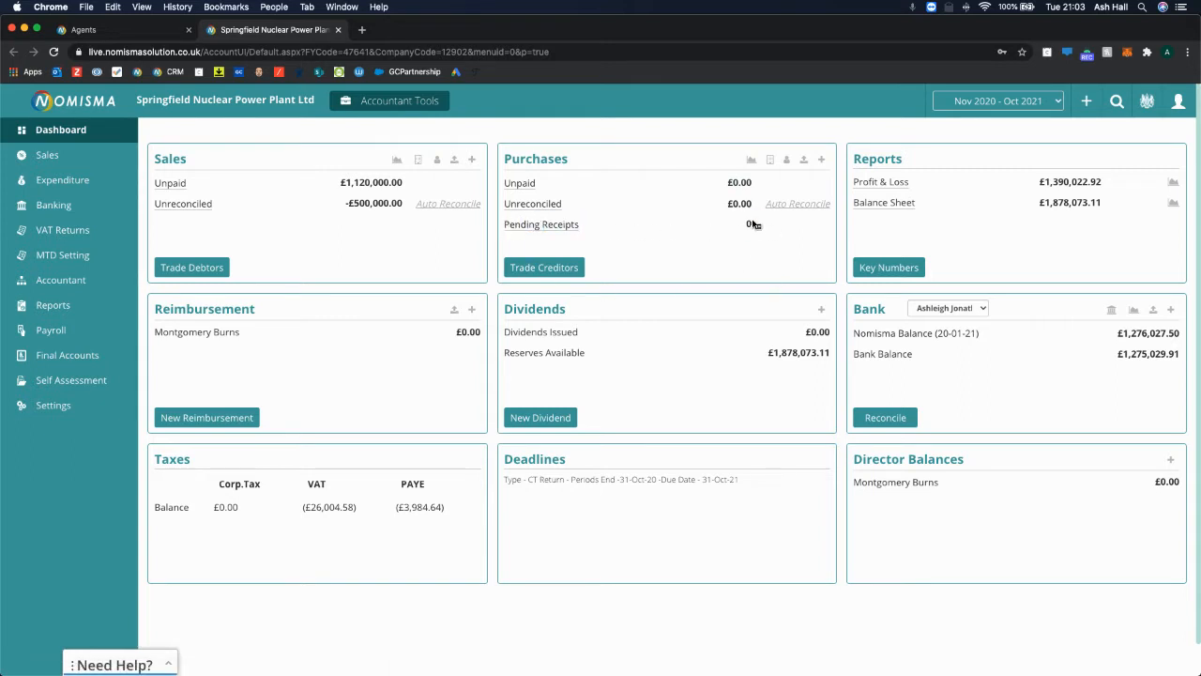
click(132, 38)
click(338, 29)
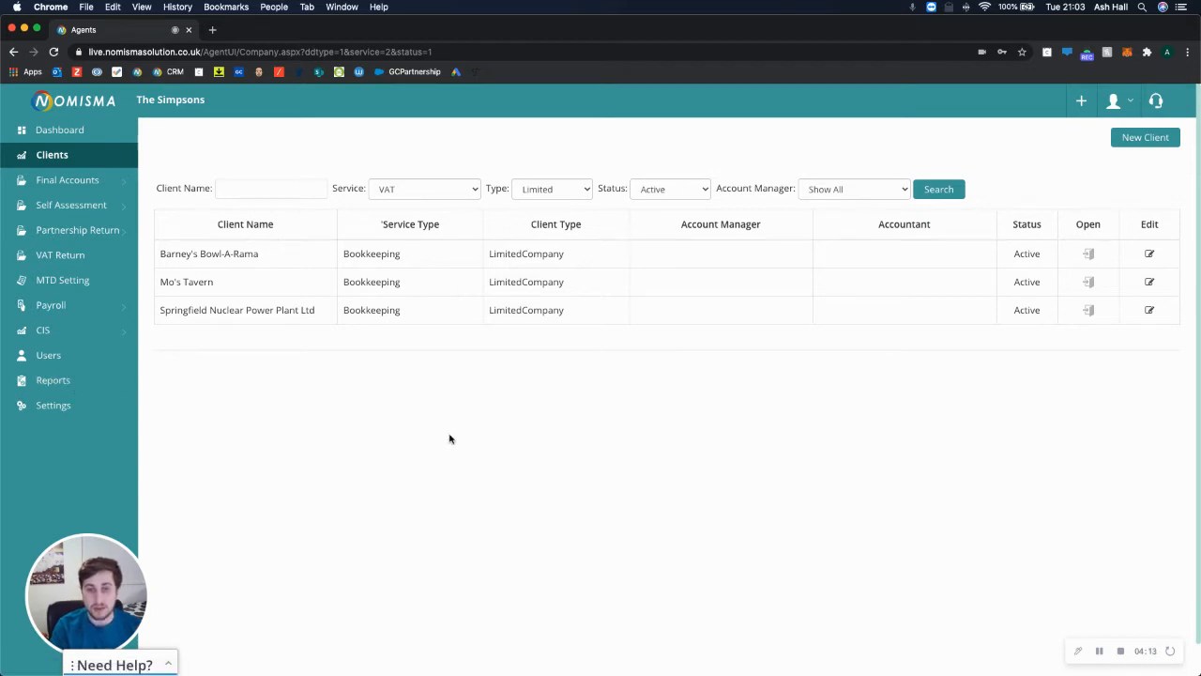
From the dashboard, list the two overdue VAT returns, view Springfield, and return to the report.
click(59, 132)
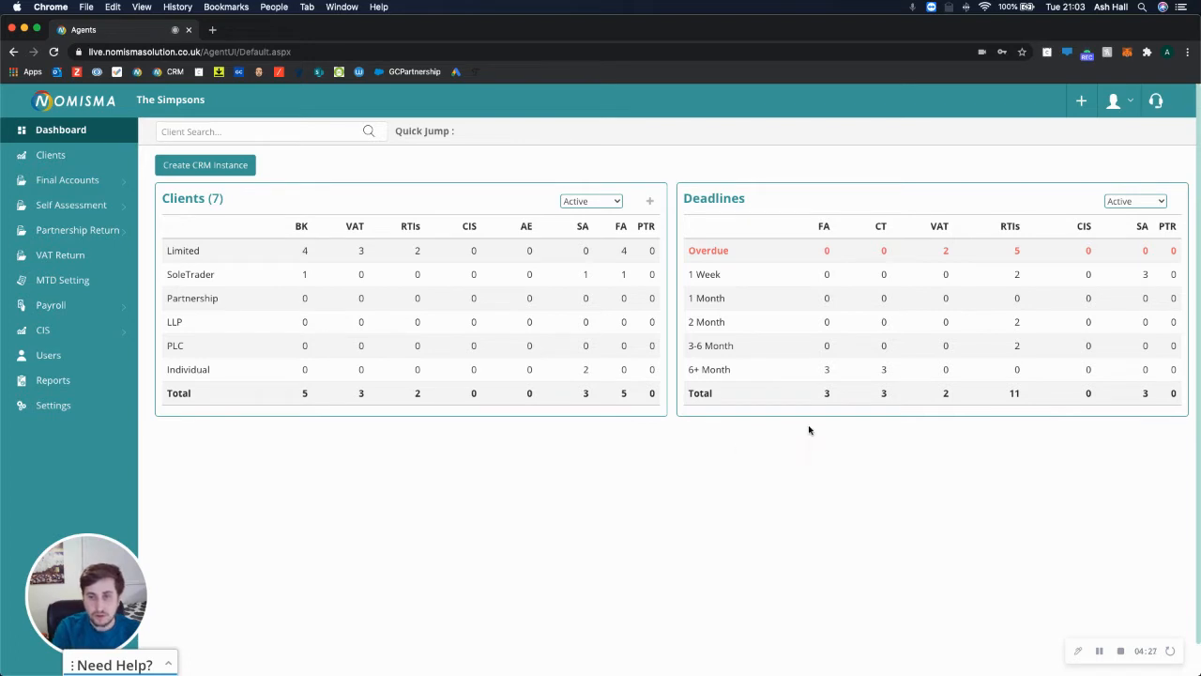
click(946, 252)
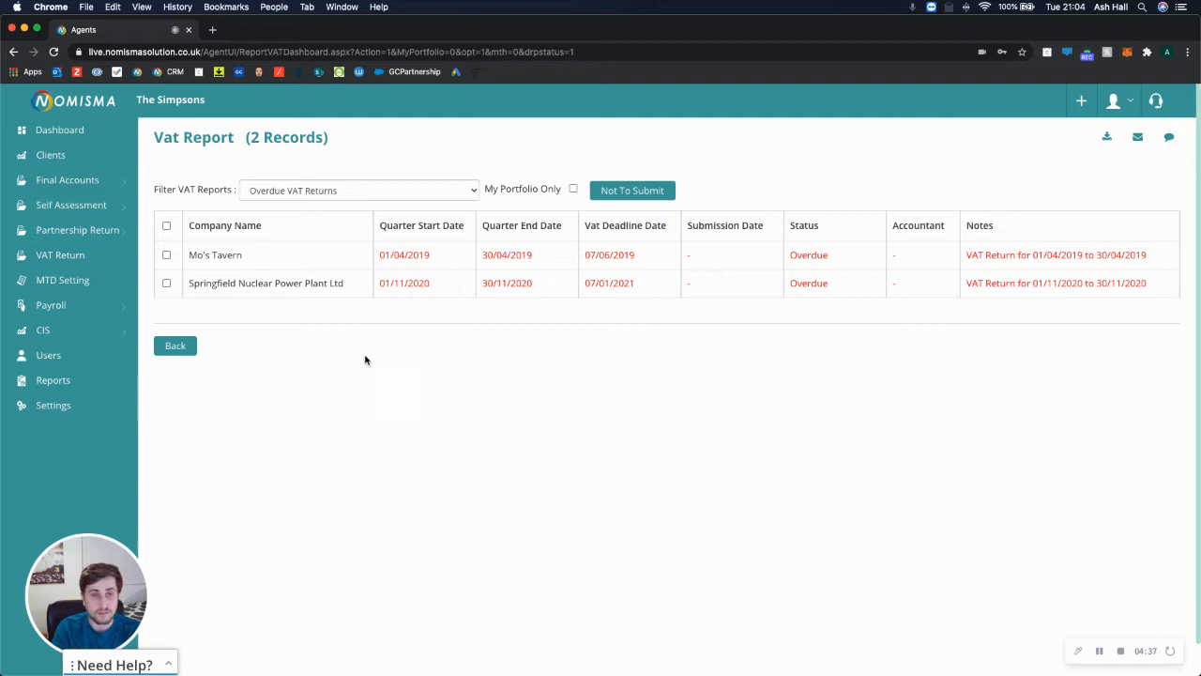
click(232, 283)
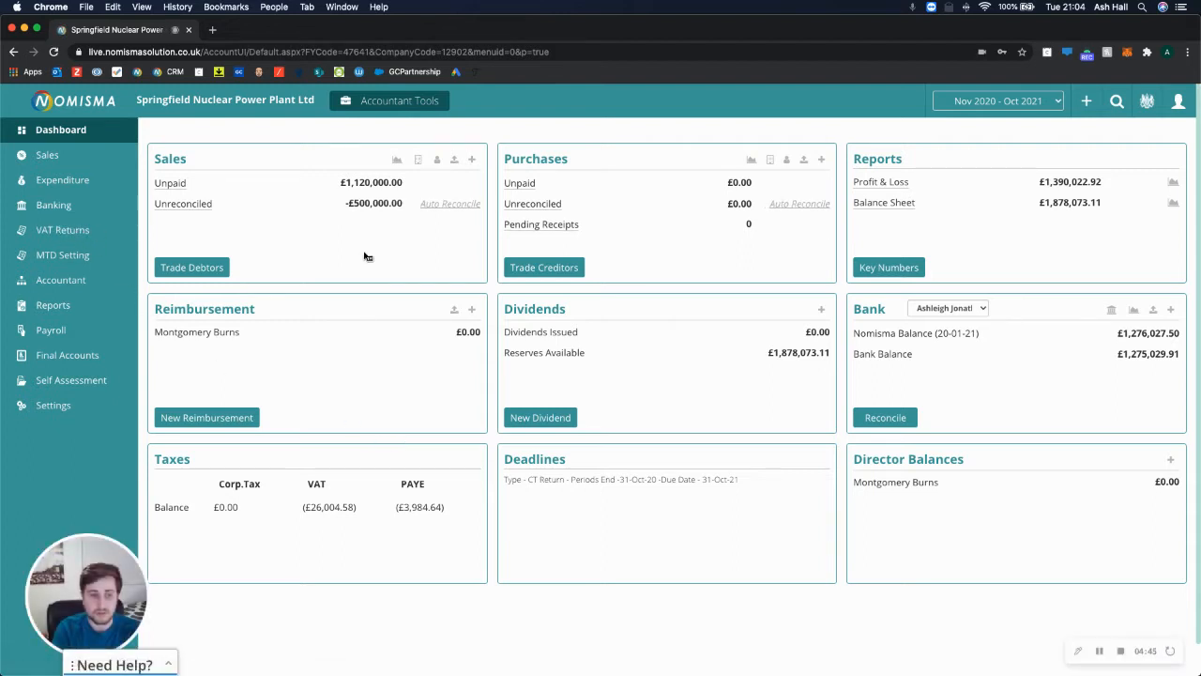
click(14, 52)
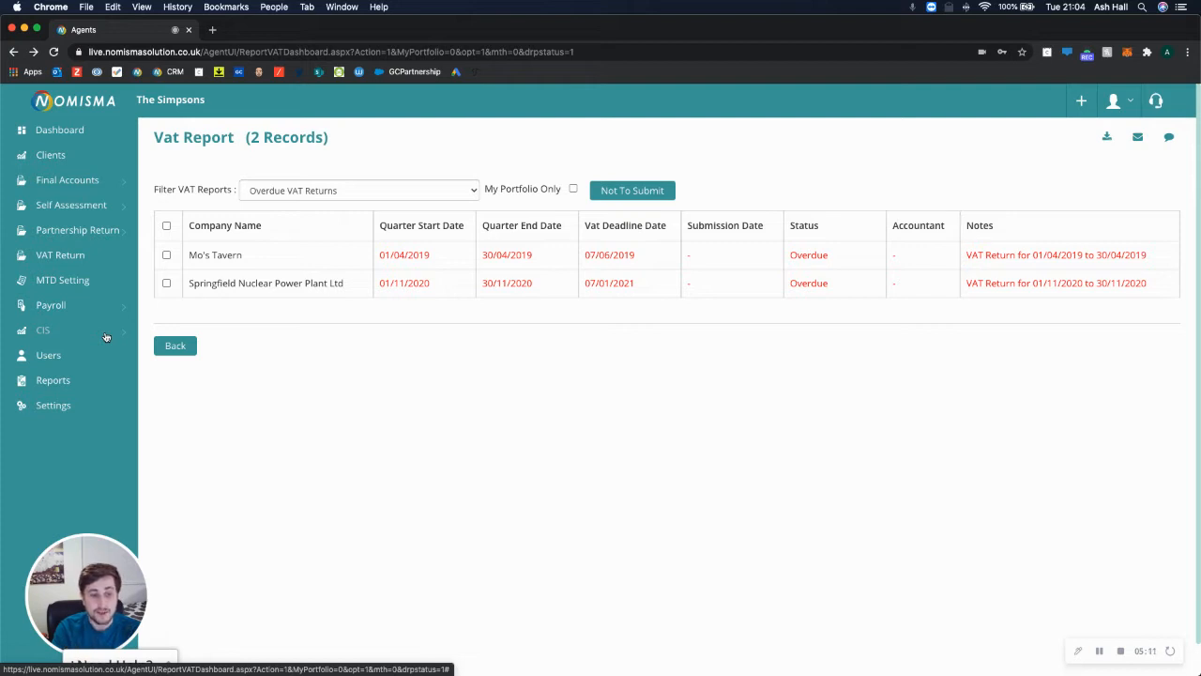
Open the Self Assessment dashboard and preview the Send Tax Questionnaire form without sending.
click(89, 205)
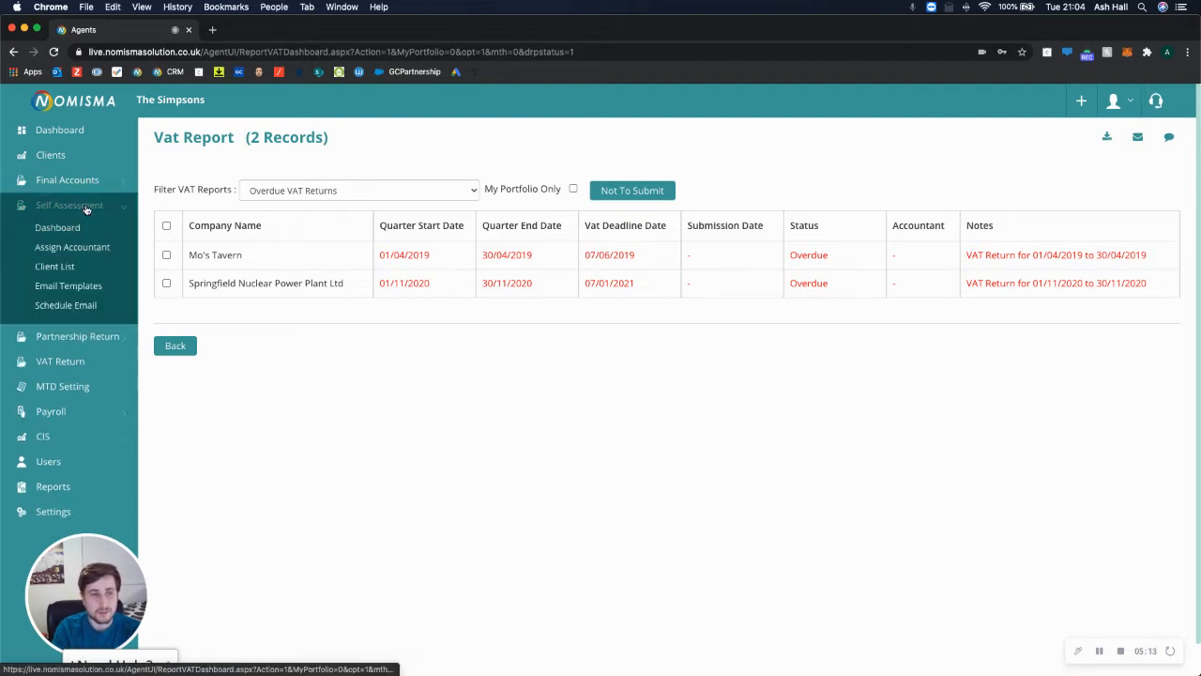
click(94, 234)
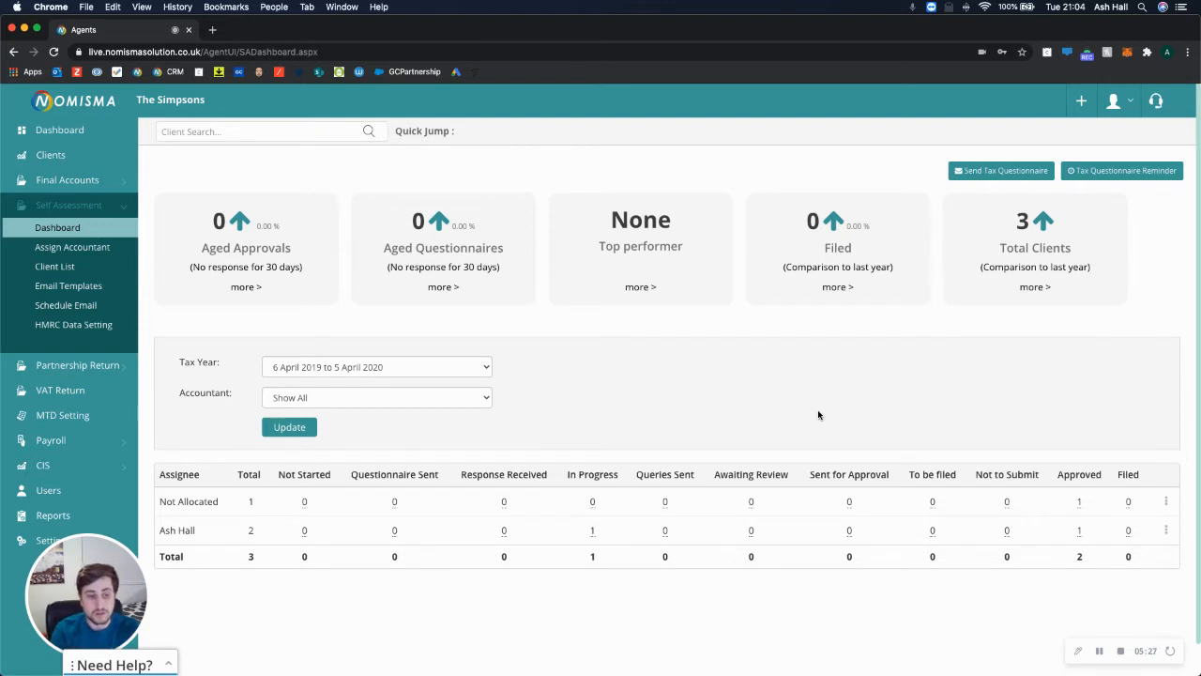
click(982, 172)
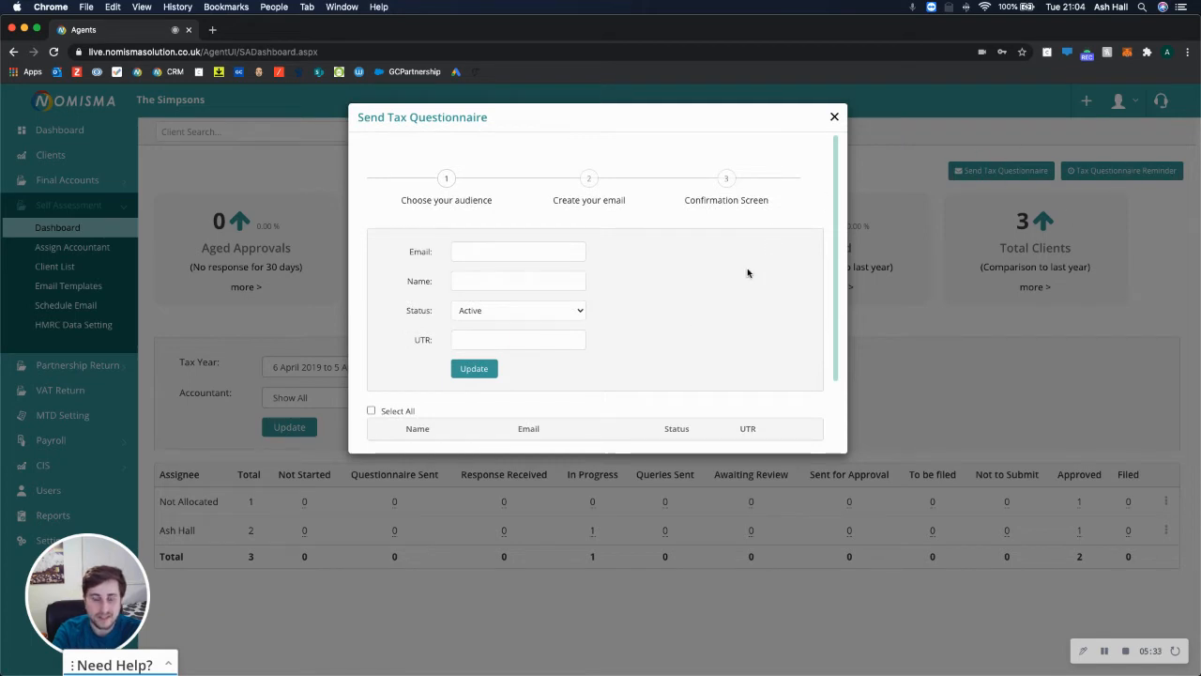
scroll(745, 272, down, 3)
scroll(504, 247, up, 2)
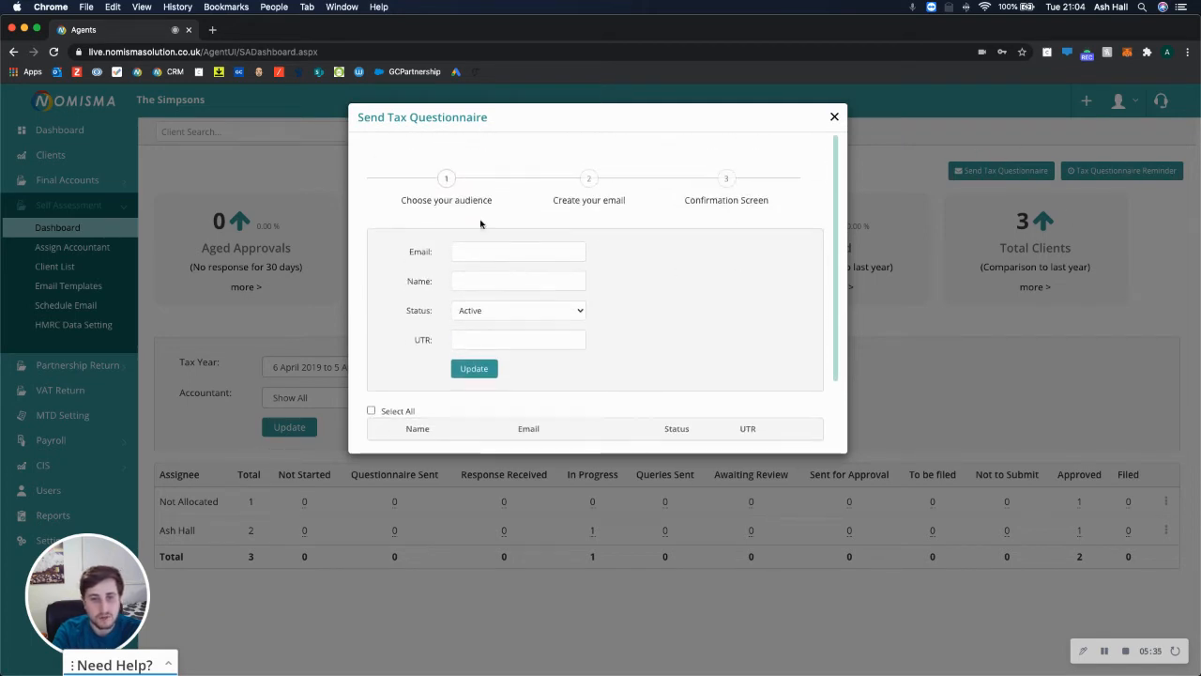
scroll(441, 357, down, 4)
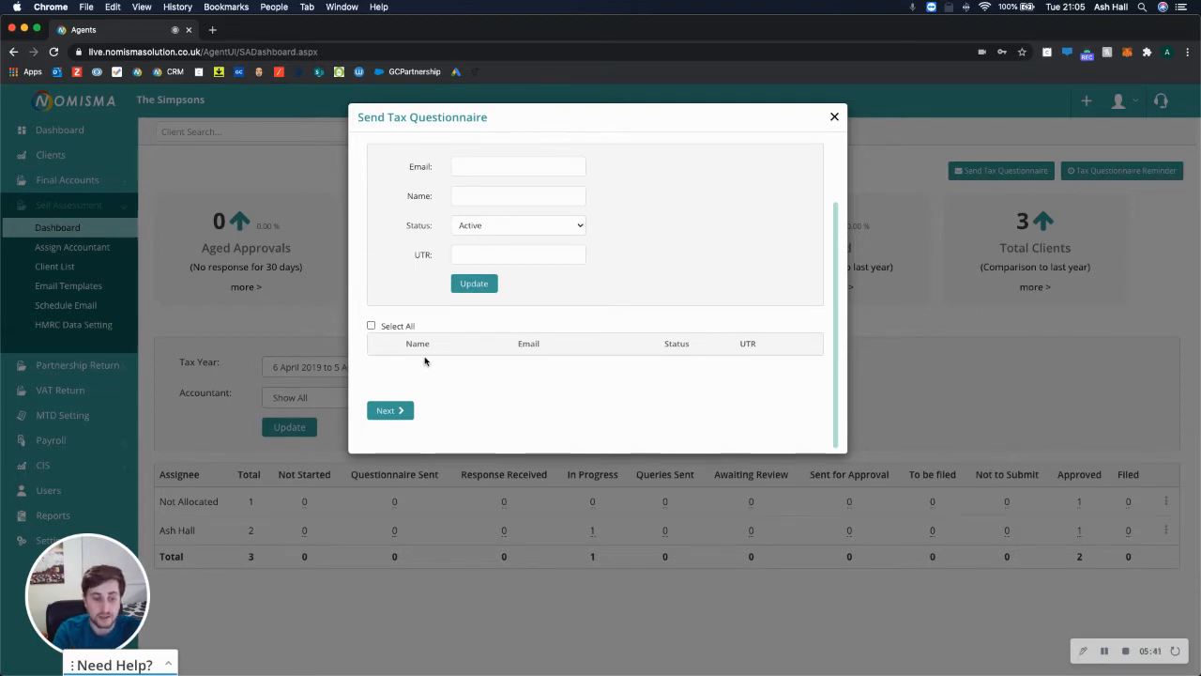
click(832, 119)
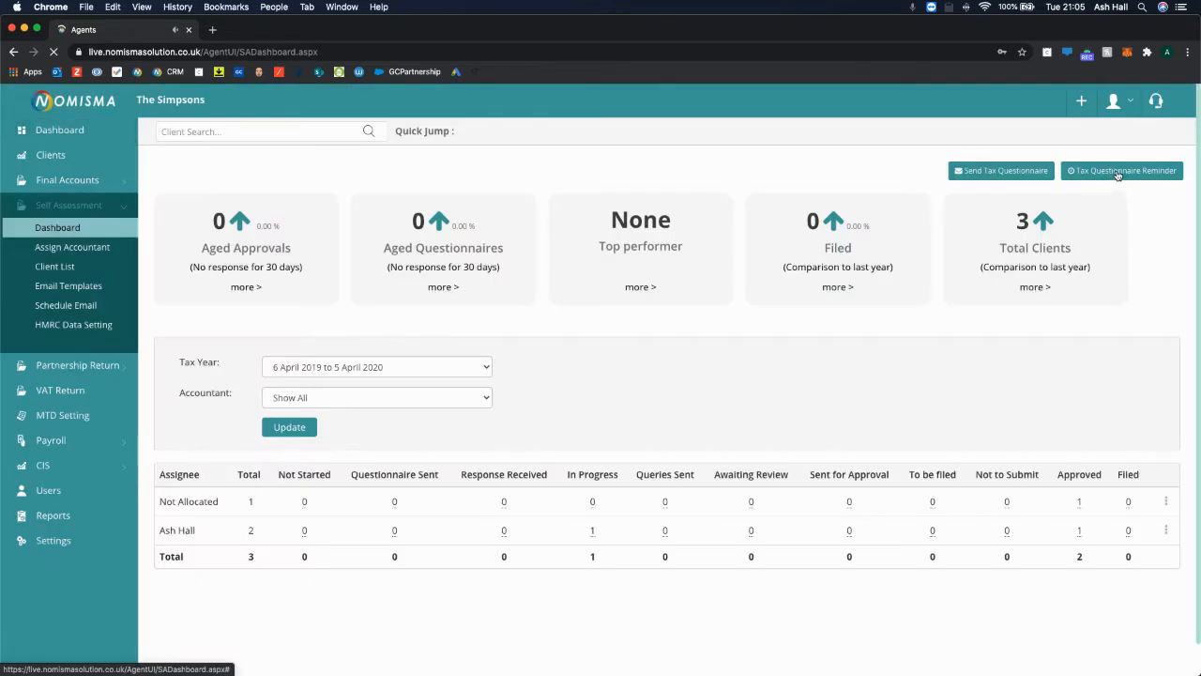
Preview the Tax Questionnaire Reminder form and close it unsent.
click(1116, 171)
scroll(544, 340, down, 2)
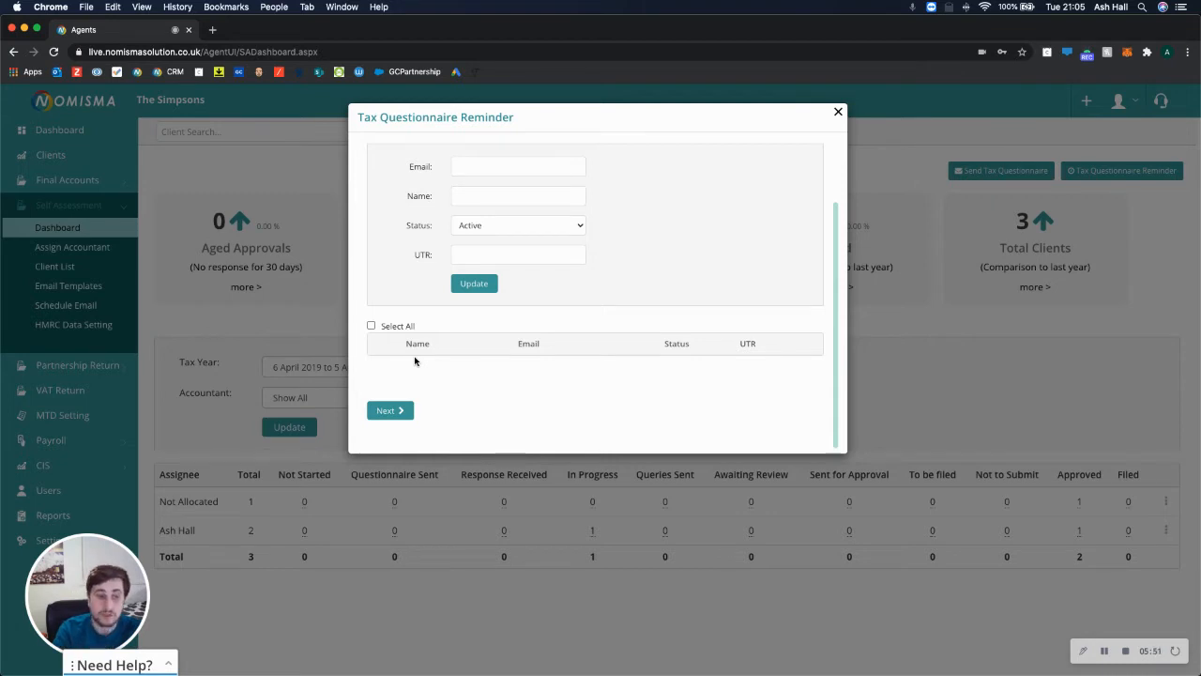
click(837, 113)
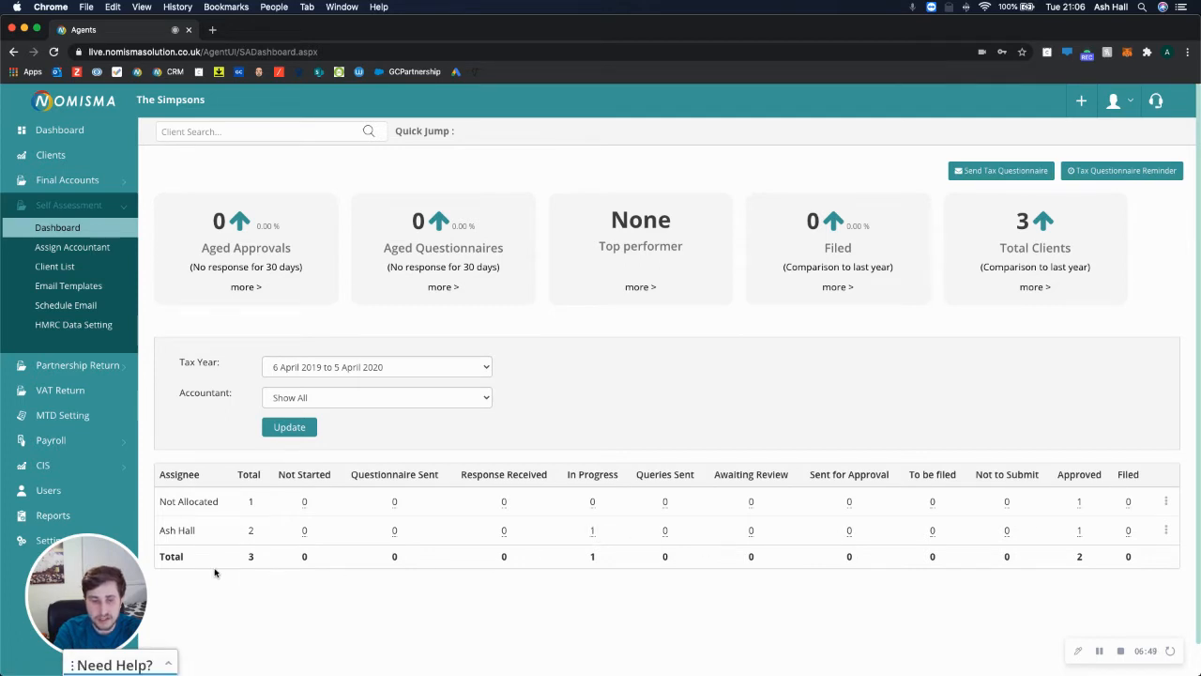
List the in-progress client and cancel the Assign Accountant dialog without changes.
click(593, 533)
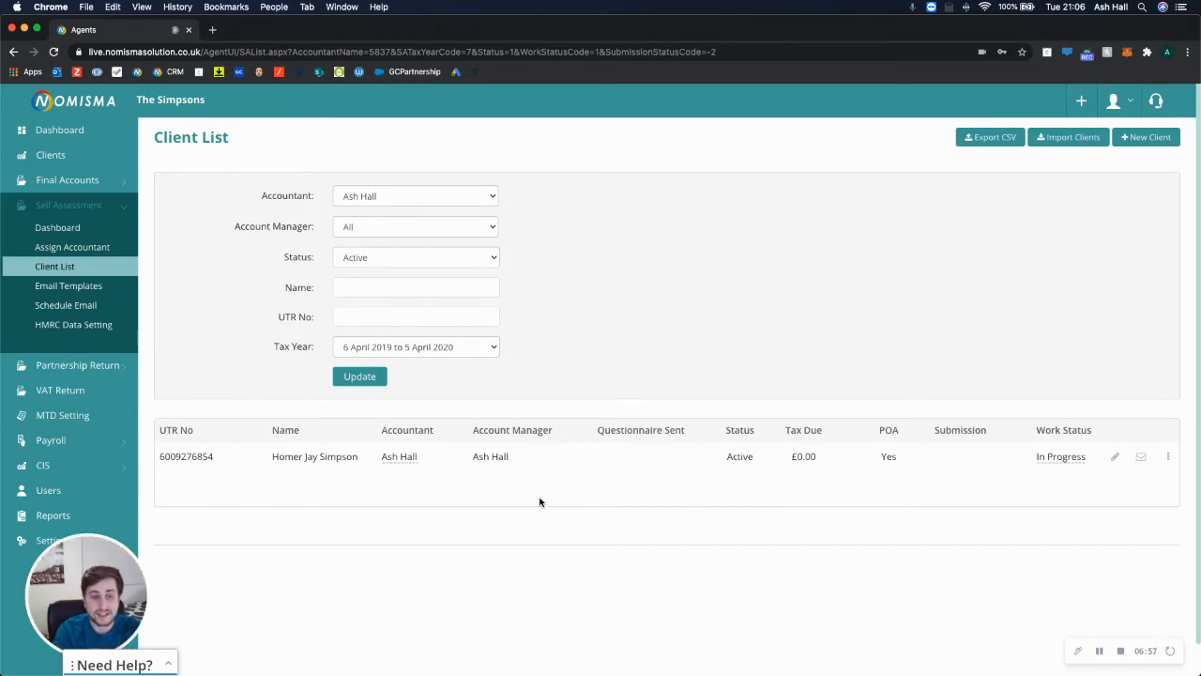
click(407, 457)
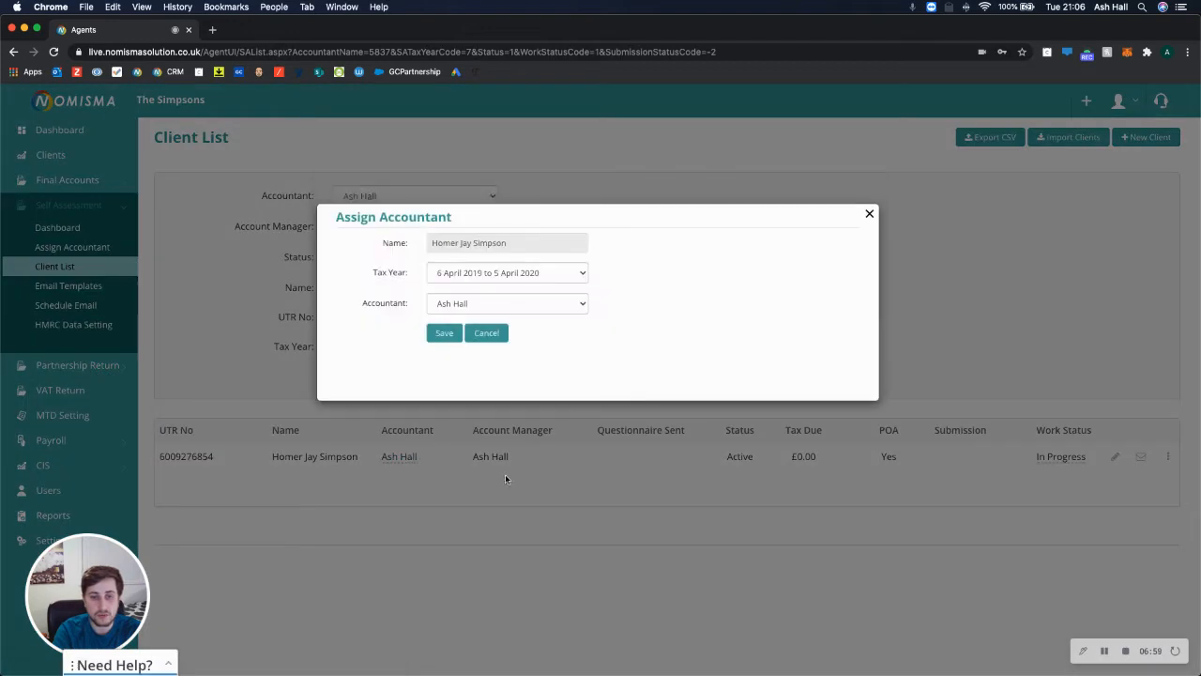
click(516, 308)
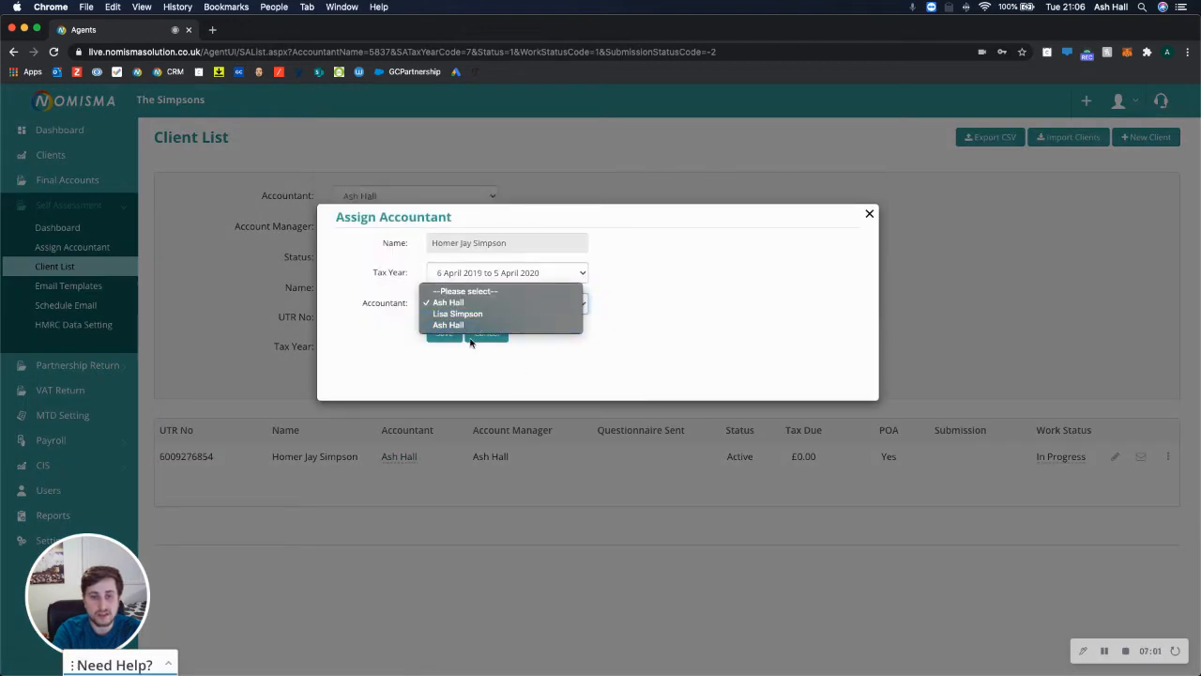
click(607, 373)
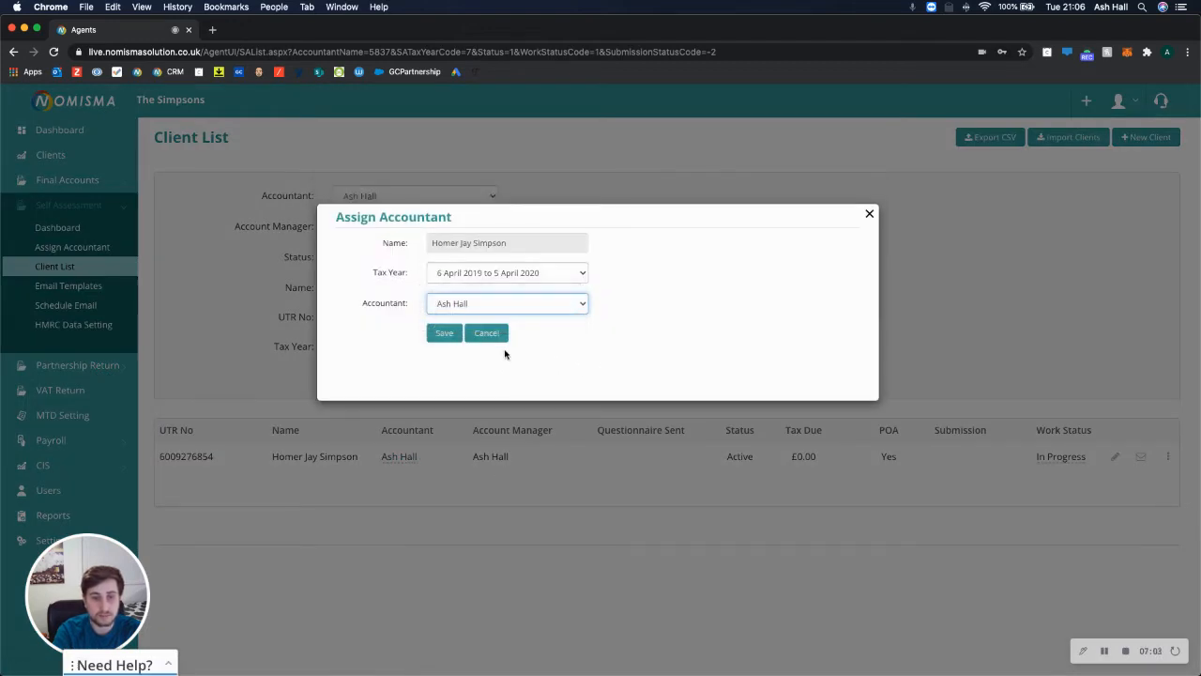
click(498, 333)
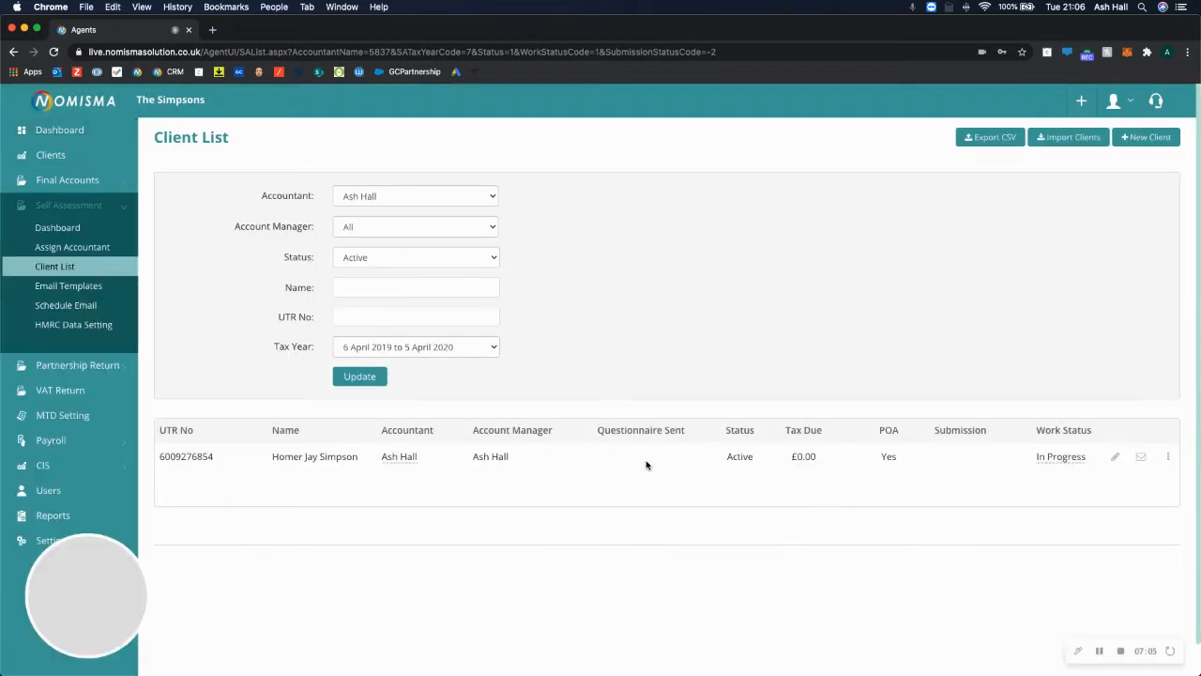
Check the client's Work Status options and close the form, keeping In Progress.
click(1060, 458)
click(527, 244)
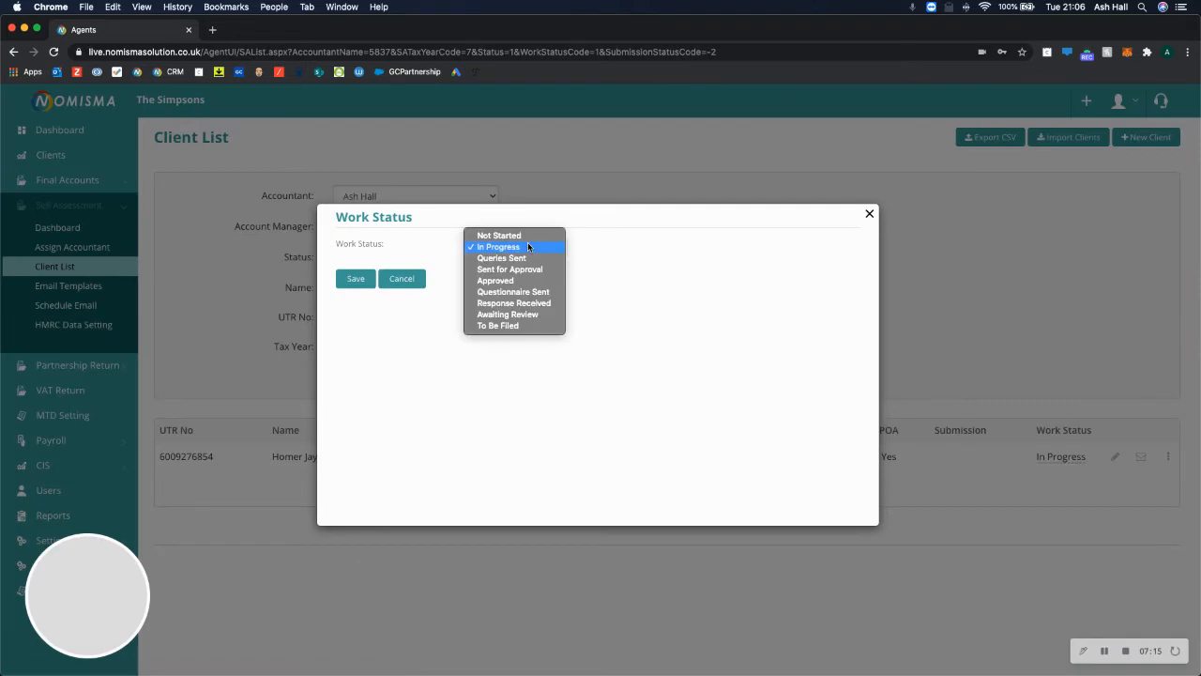
click(844, 237)
click(869, 214)
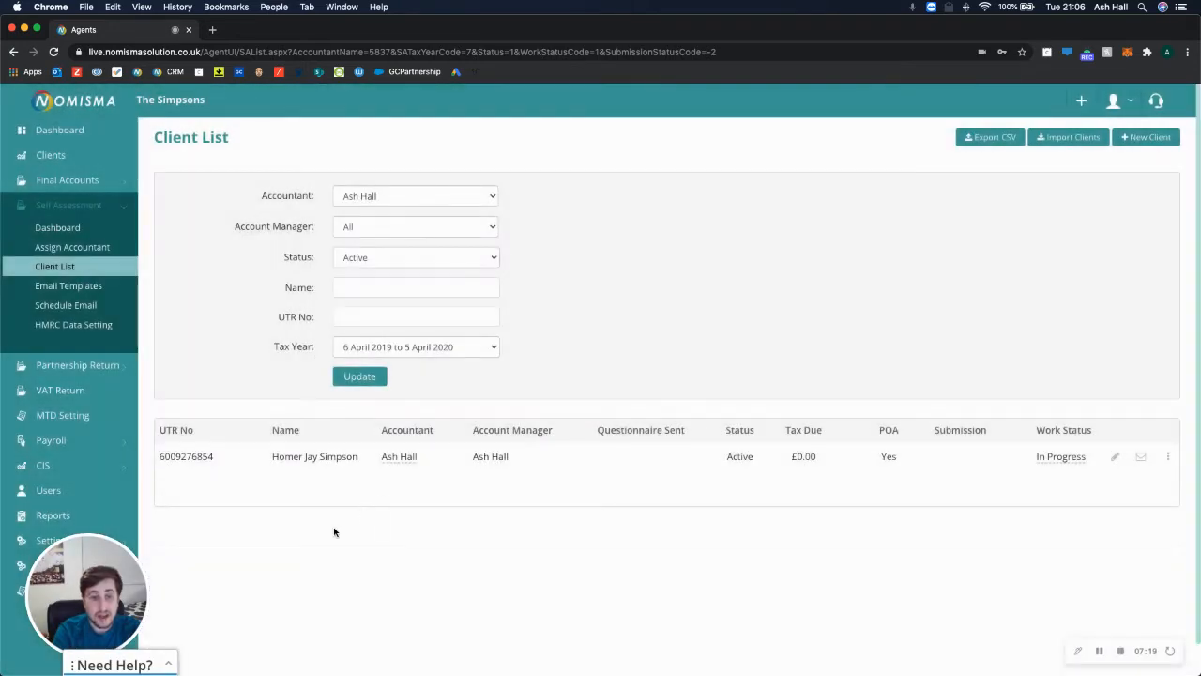
View the client's notes and close them without adding one.
click(1167, 456)
click(1117, 477)
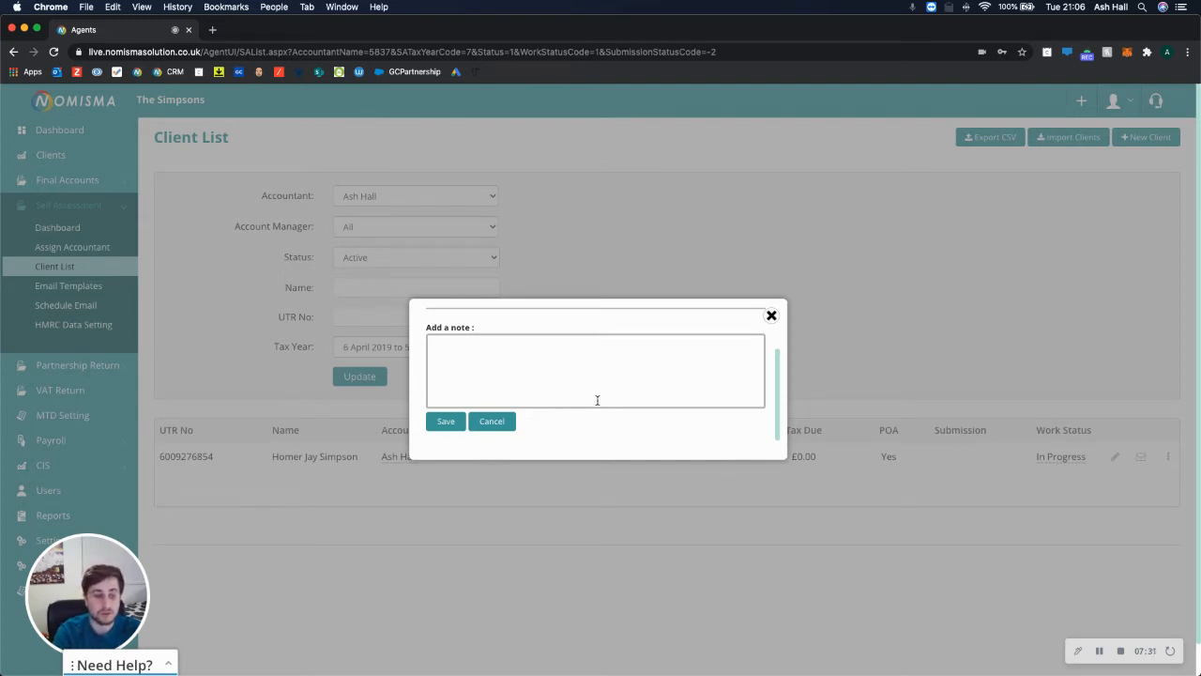
scroll(620, 394, up, 3)
click(770, 316)
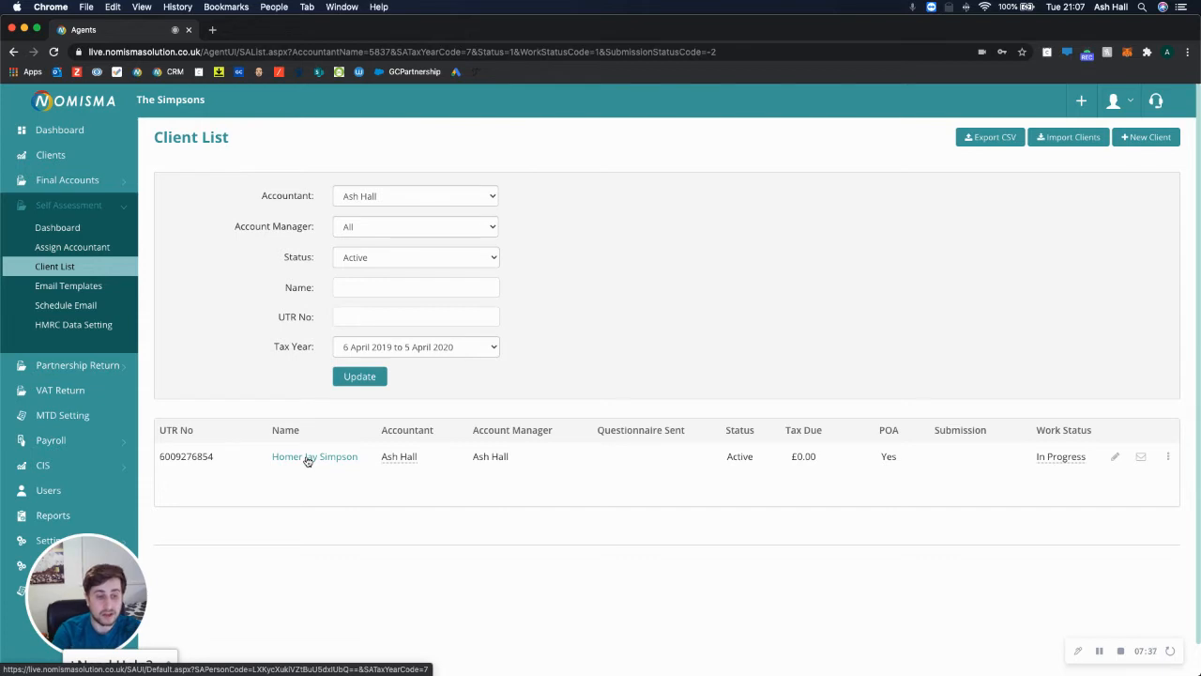
Open the client's tax return dashboard and go to the SA103 Self Employment page.
click(308, 458)
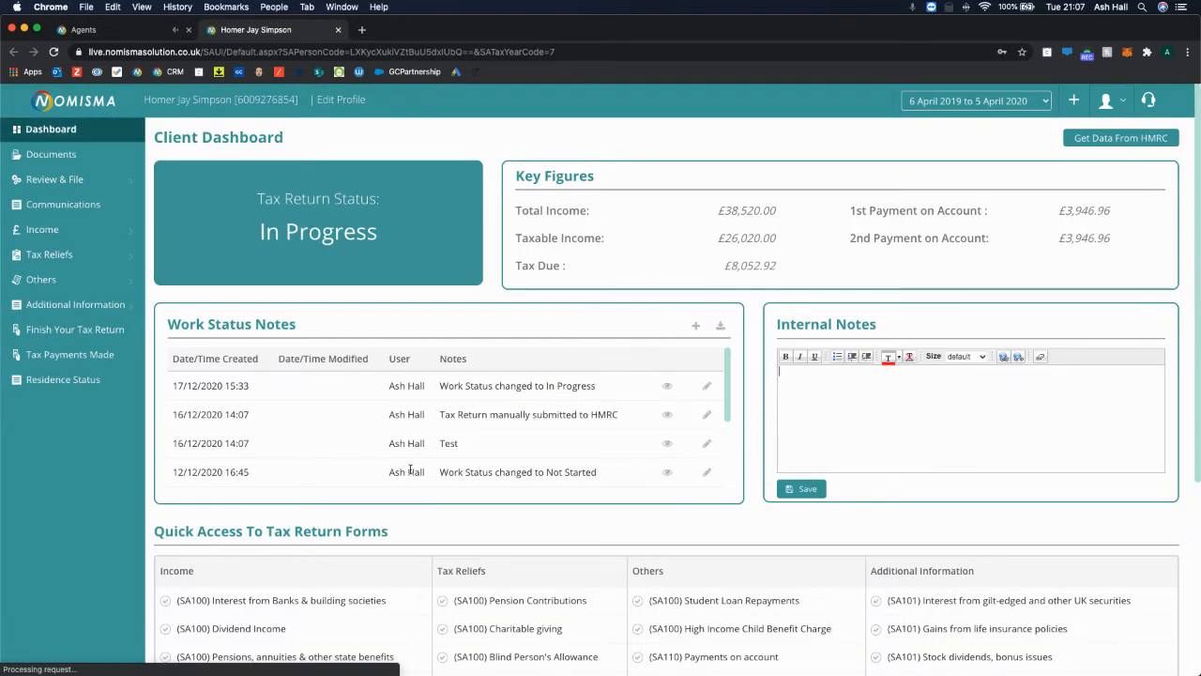
click(174, 34)
click(216, 32)
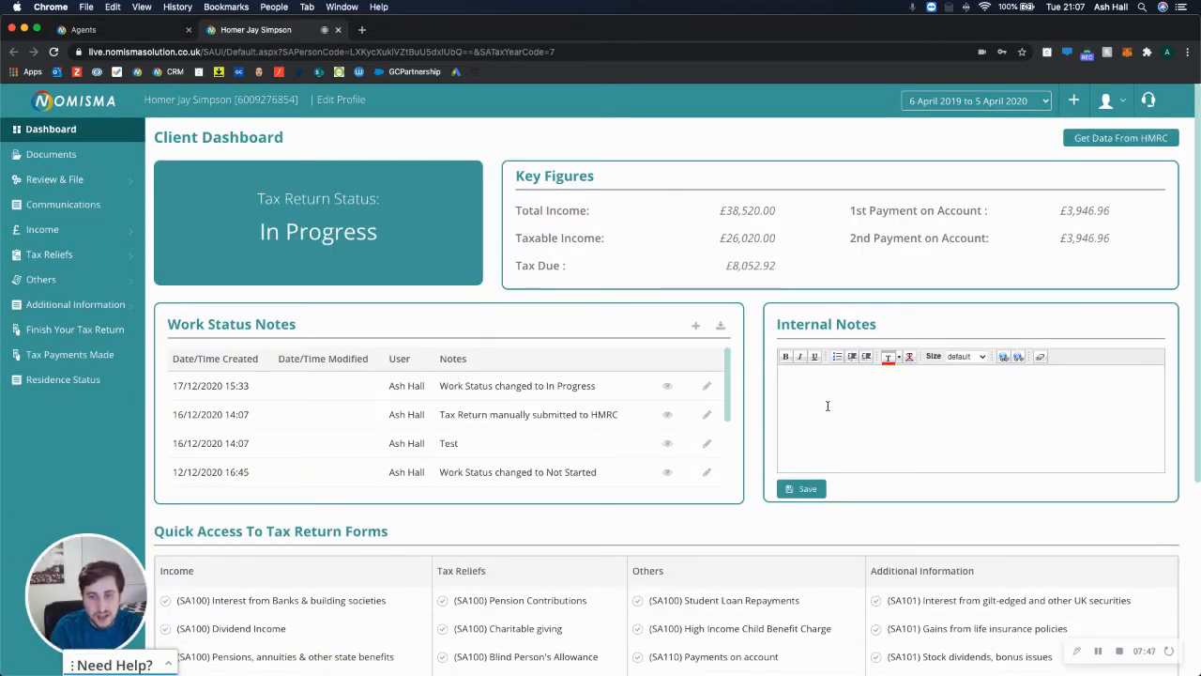
scroll(903, 406, down, 5)
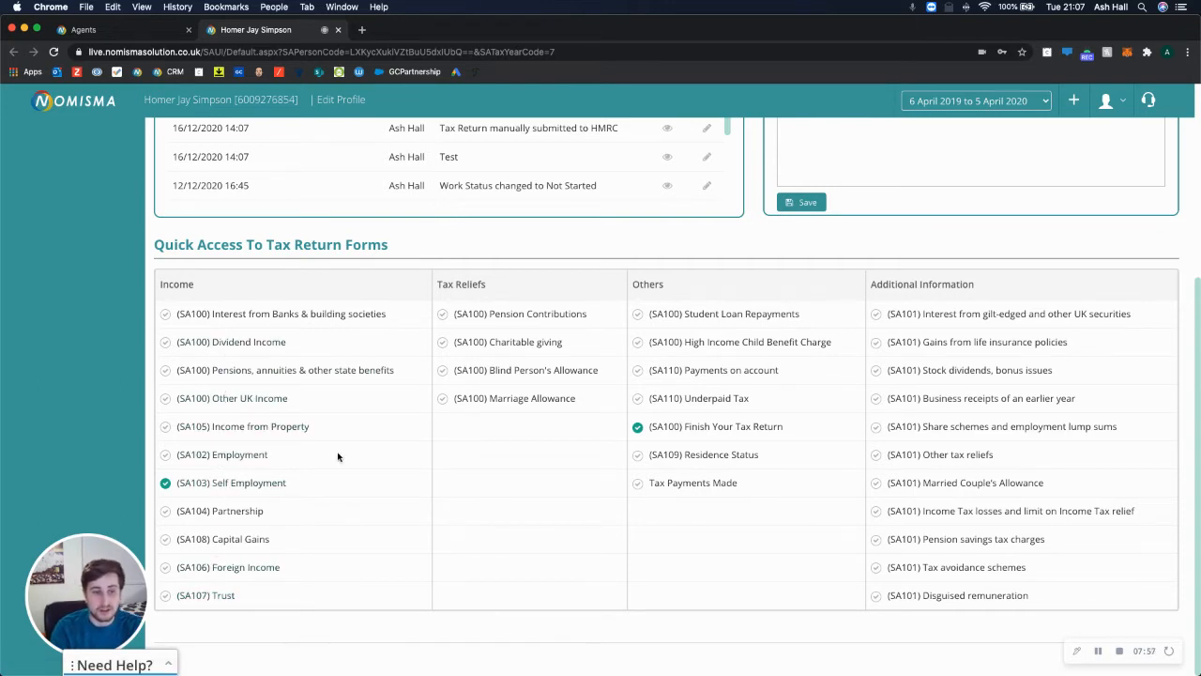
click(246, 486)
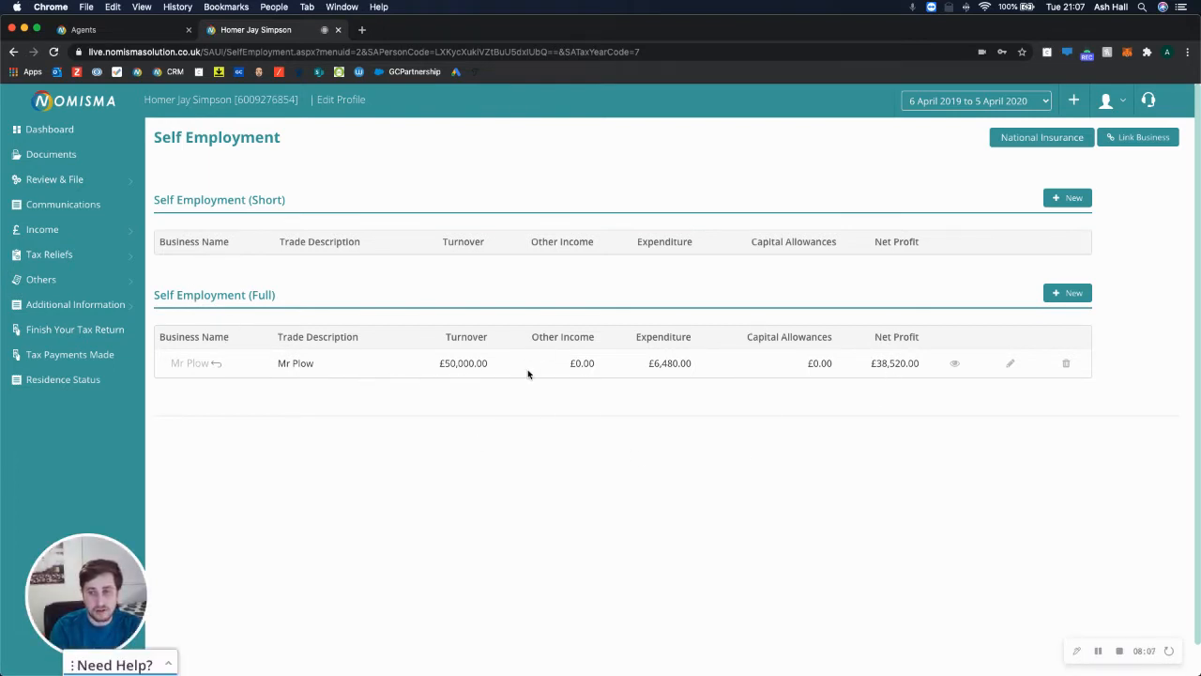
Delete the existing Mr Plow full self-employment entry.
click(1066, 364)
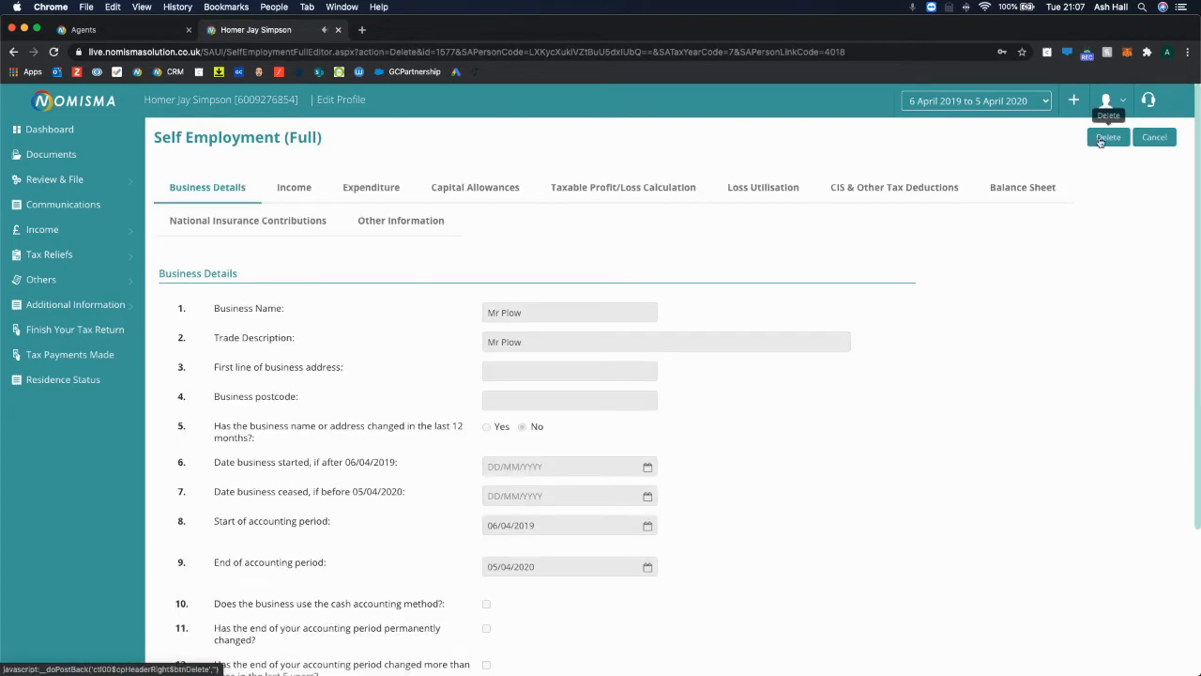
click(1107, 137)
click(575, 414)
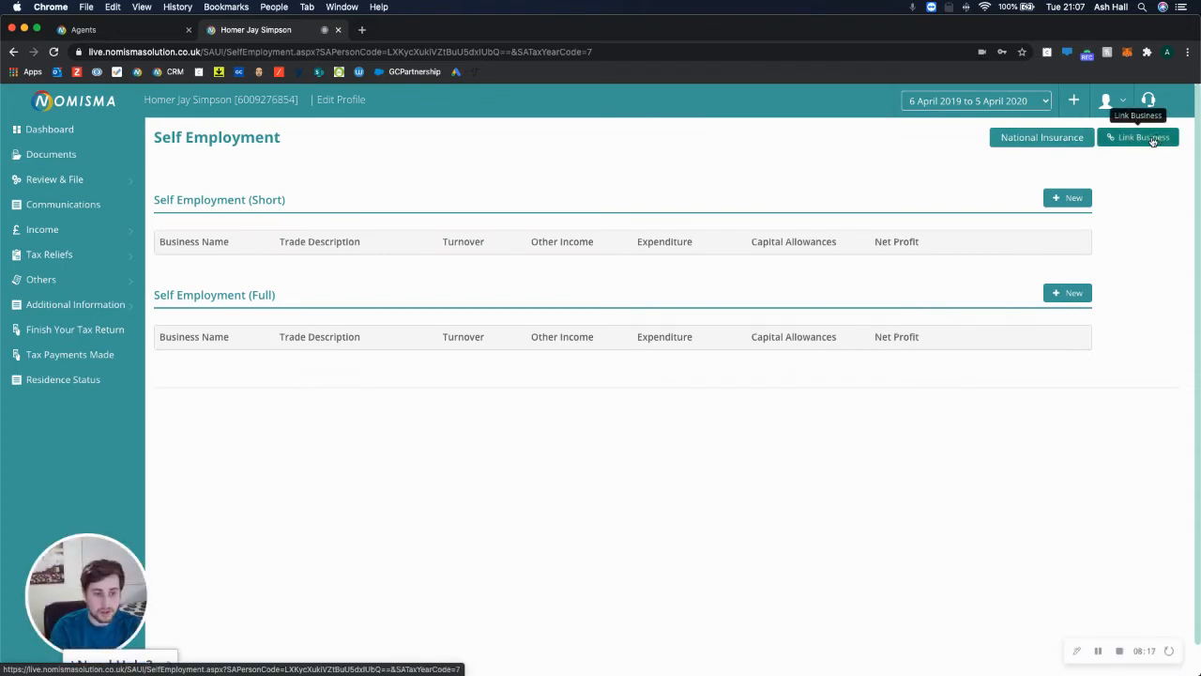
Link the Mr Plow business to the client with trade description 'Plowing Services'.
click(1152, 141)
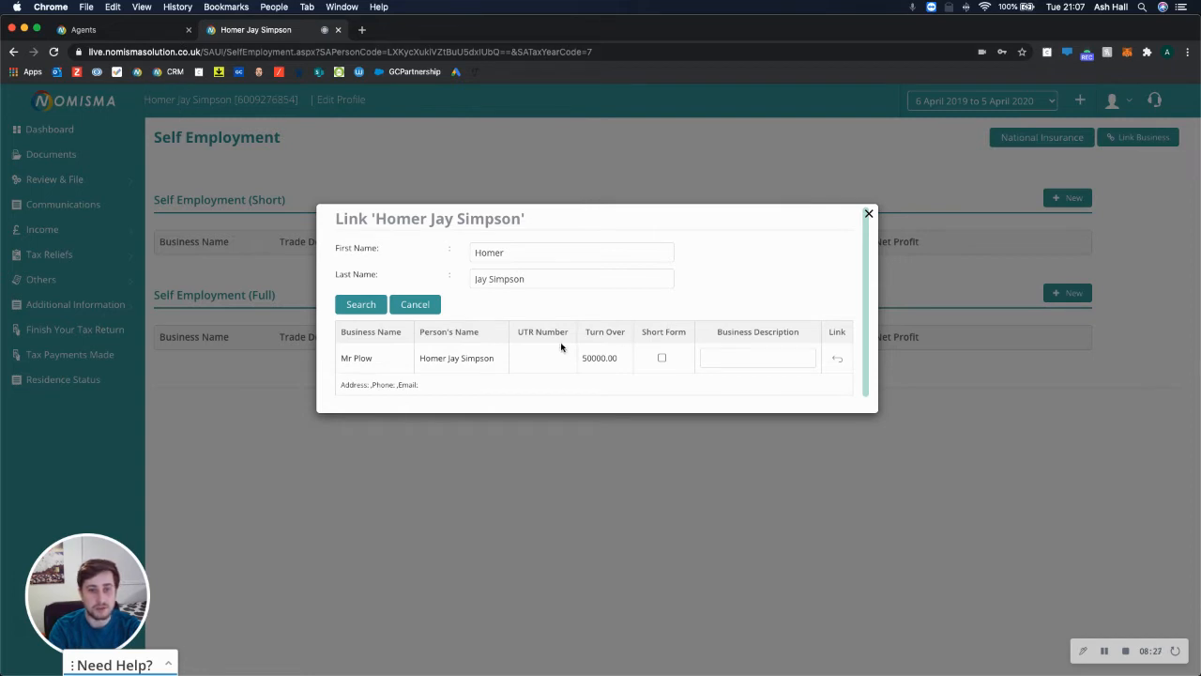
drag(376, 360, 336, 359)
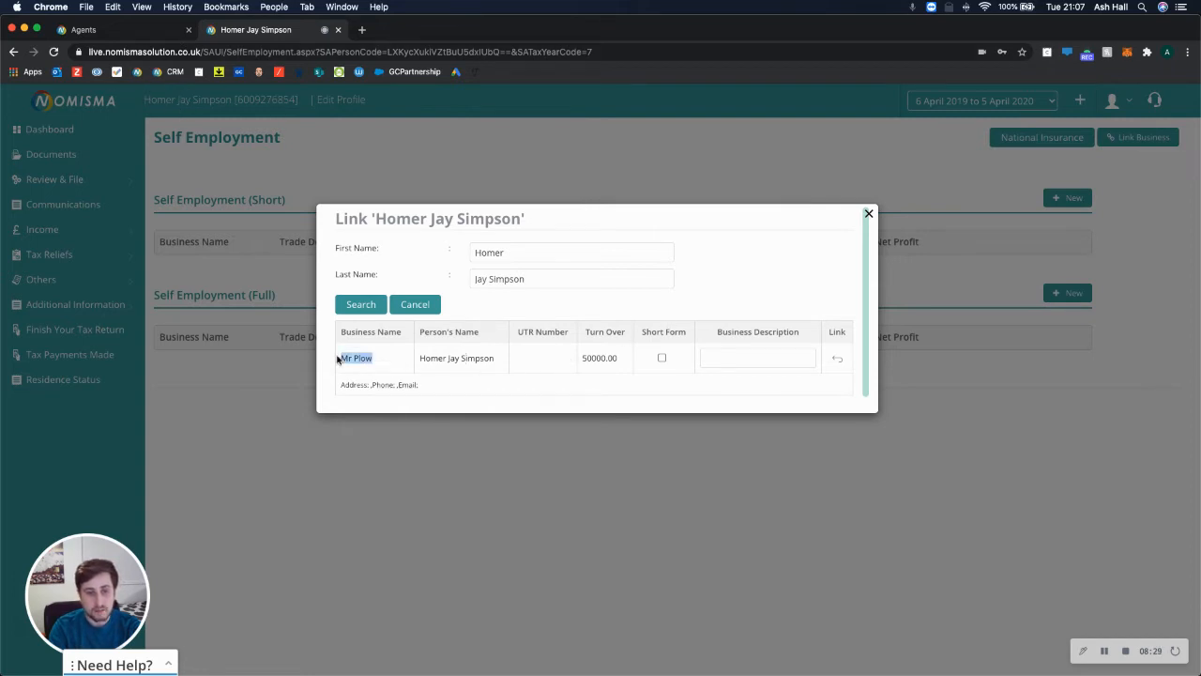
drag(496, 360, 430, 360)
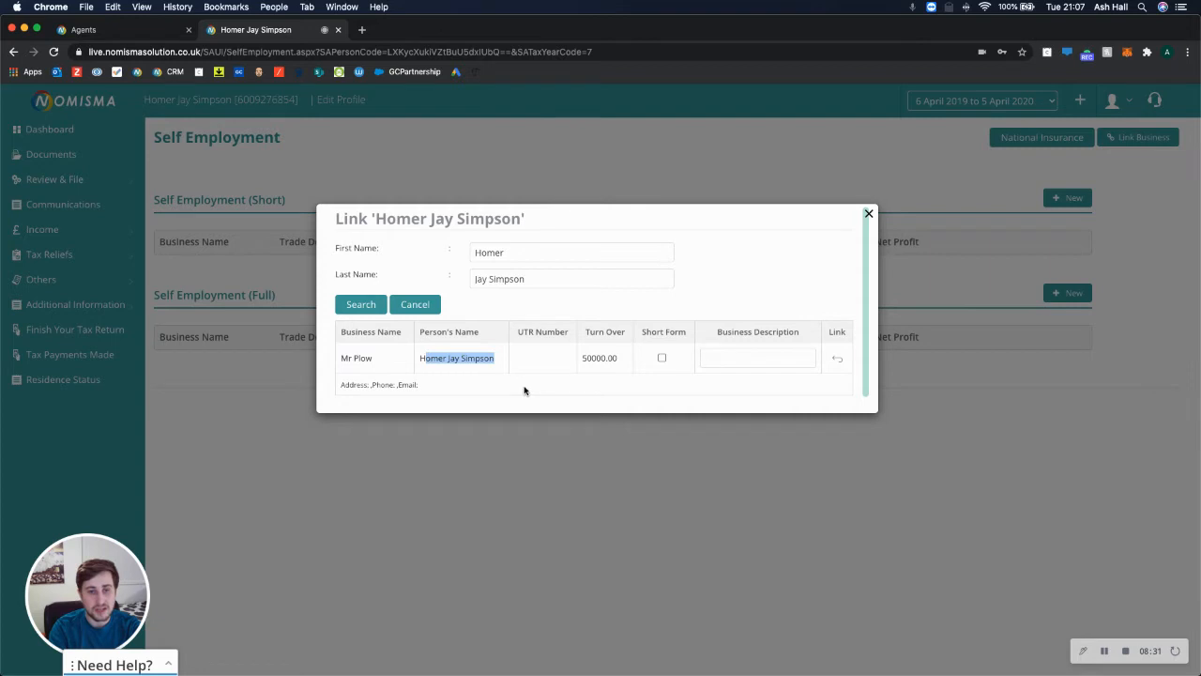
click(525, 390)
drag(620, 361, 590, 359)
click(563, 392)
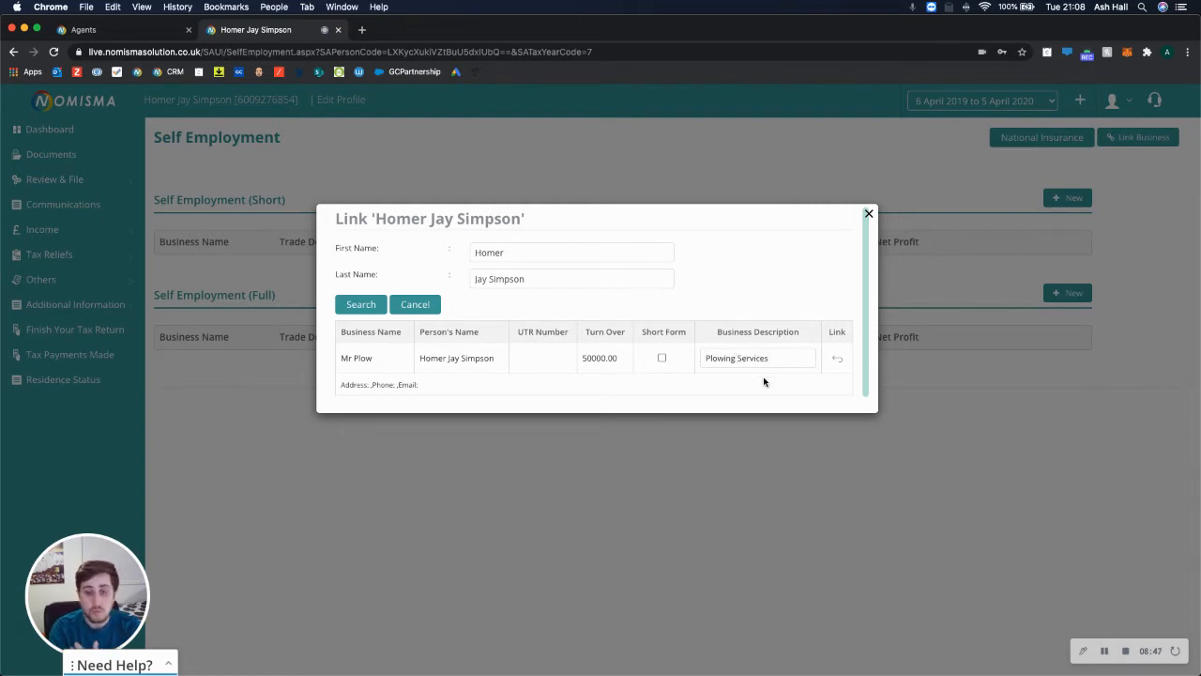
click(836, 361)
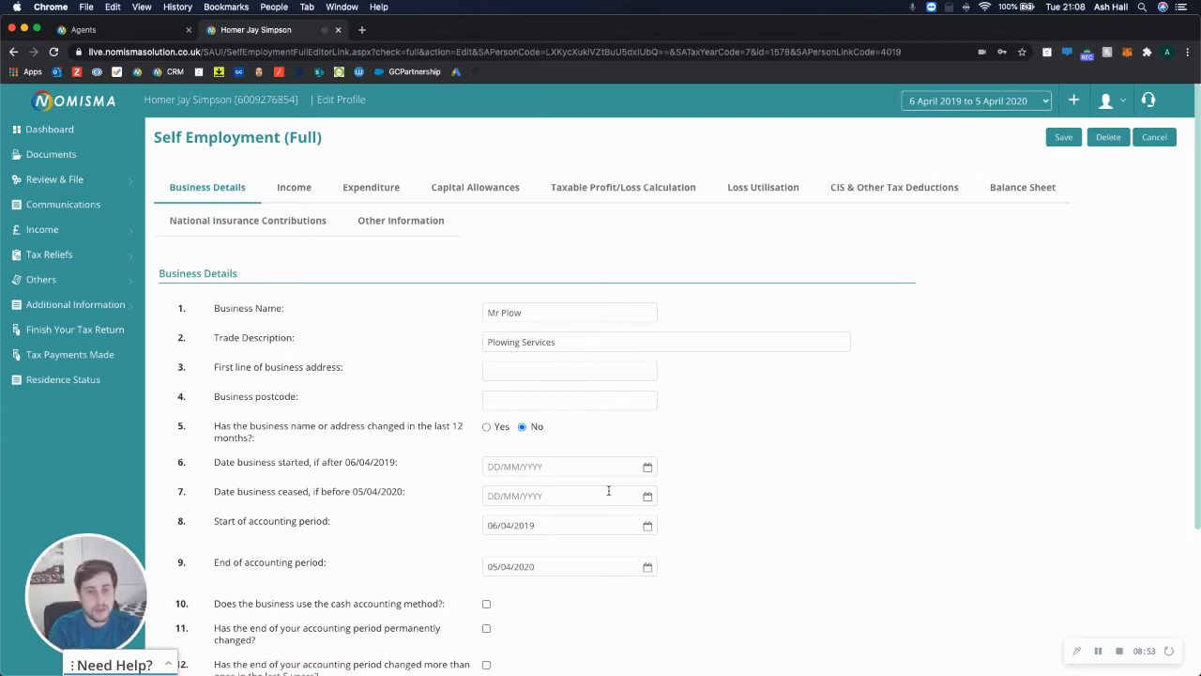
Review the Mr Plow Income and Expenditure tabs, including the disallowable amounts column.
scroll(386, 420, down, 5)
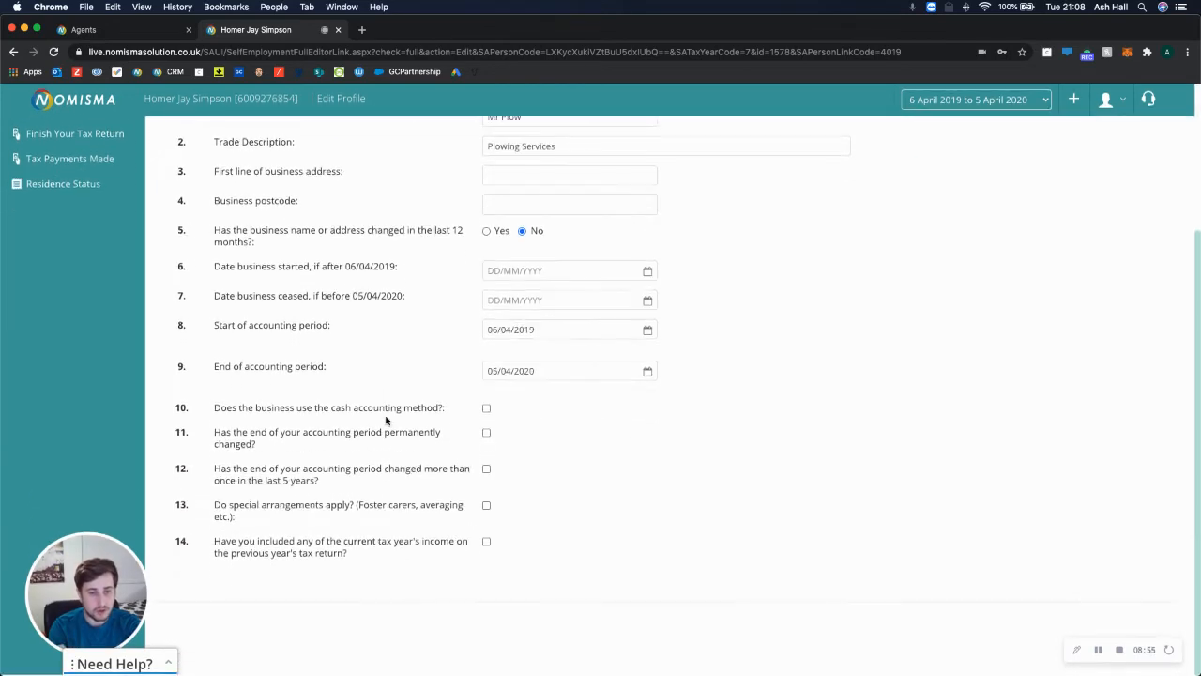
scroll(385, 419, up, 2)
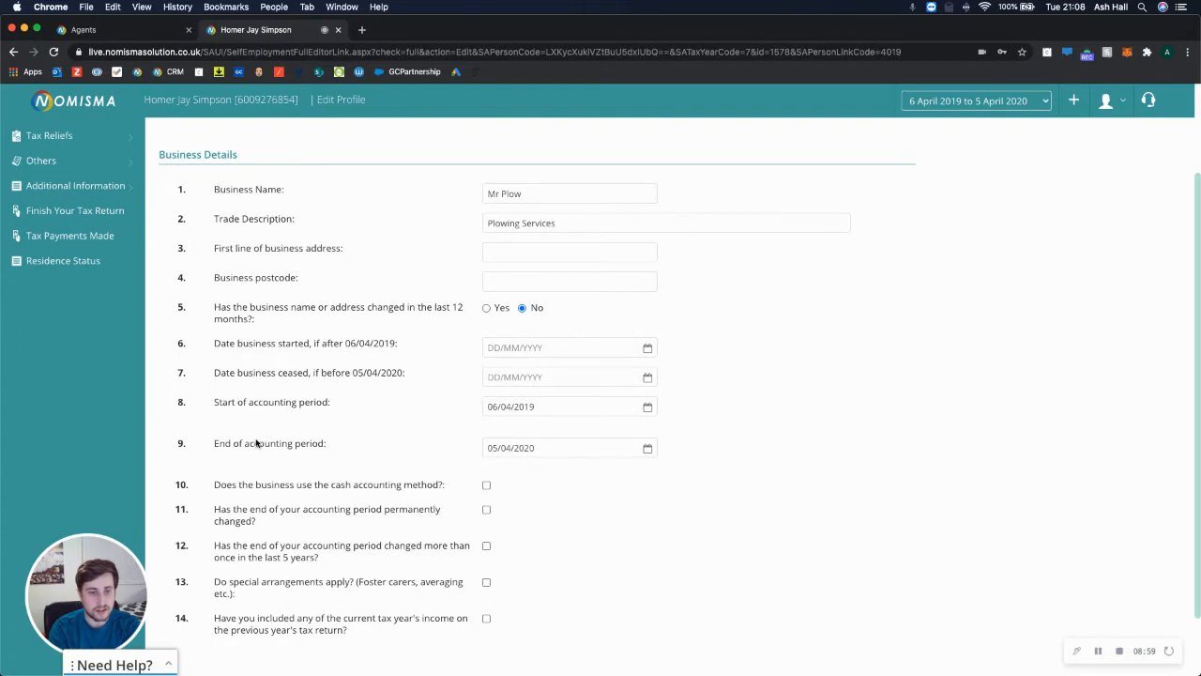
scroll(507, 452, up, 3)
click(299, 190)
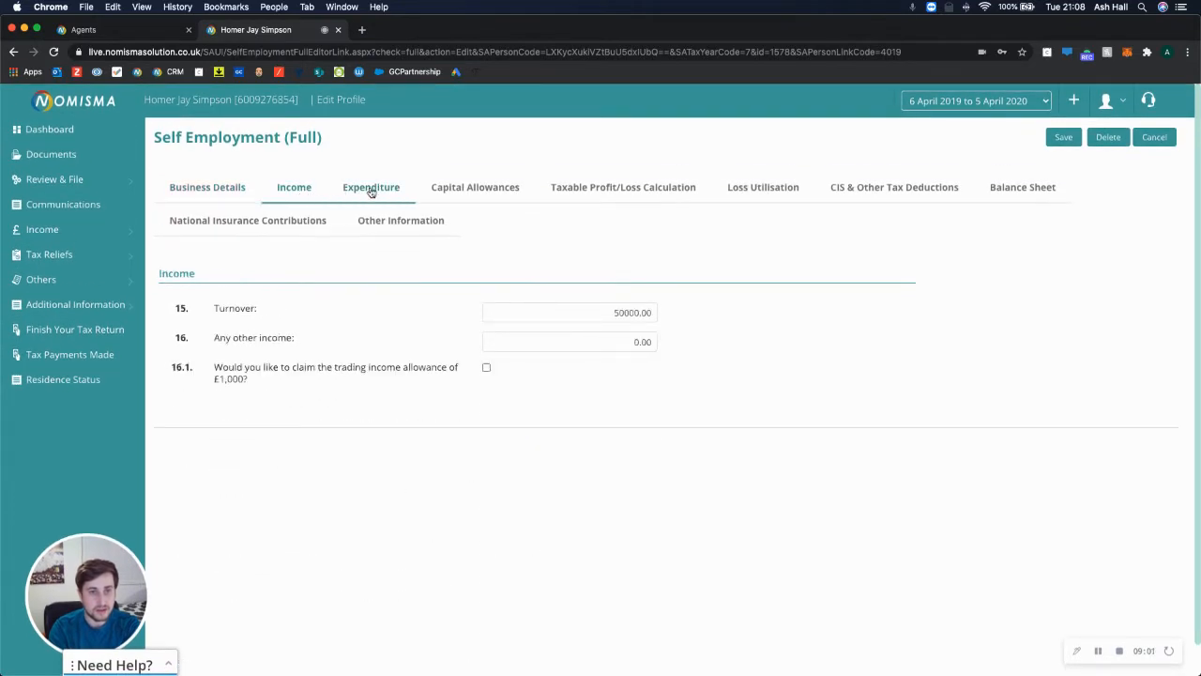
click(376, 189)
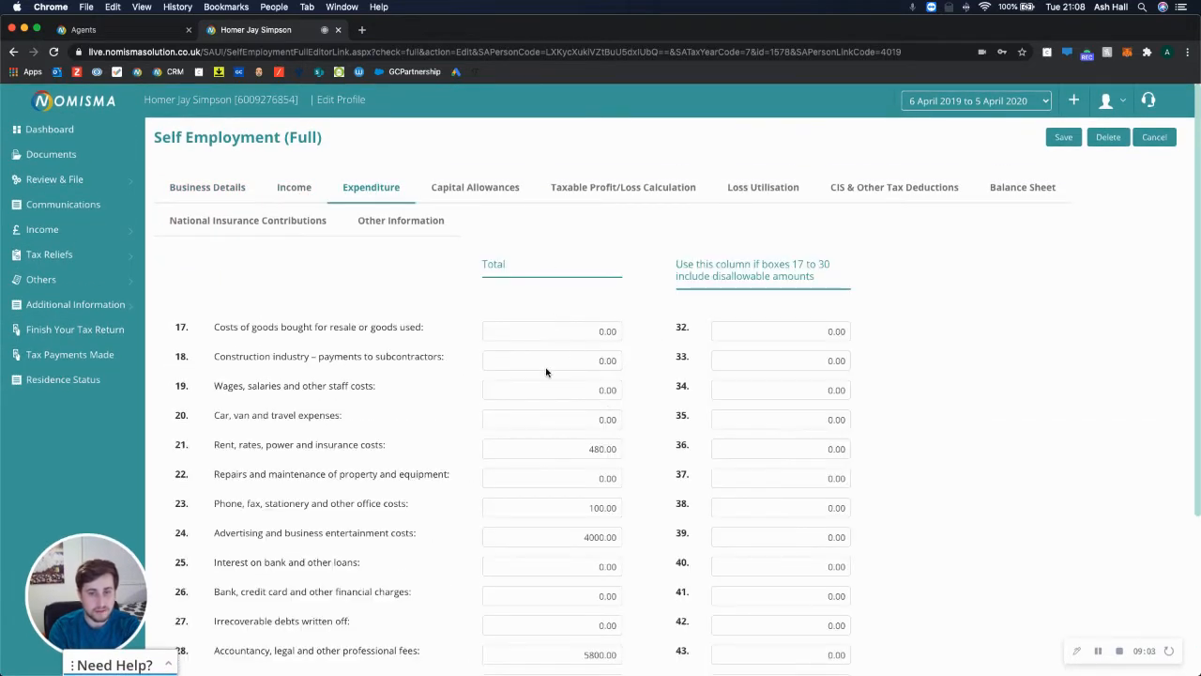
scroll(541, 423, down, 3)
drag(677, 150, 823, 169)
click(797, 217)
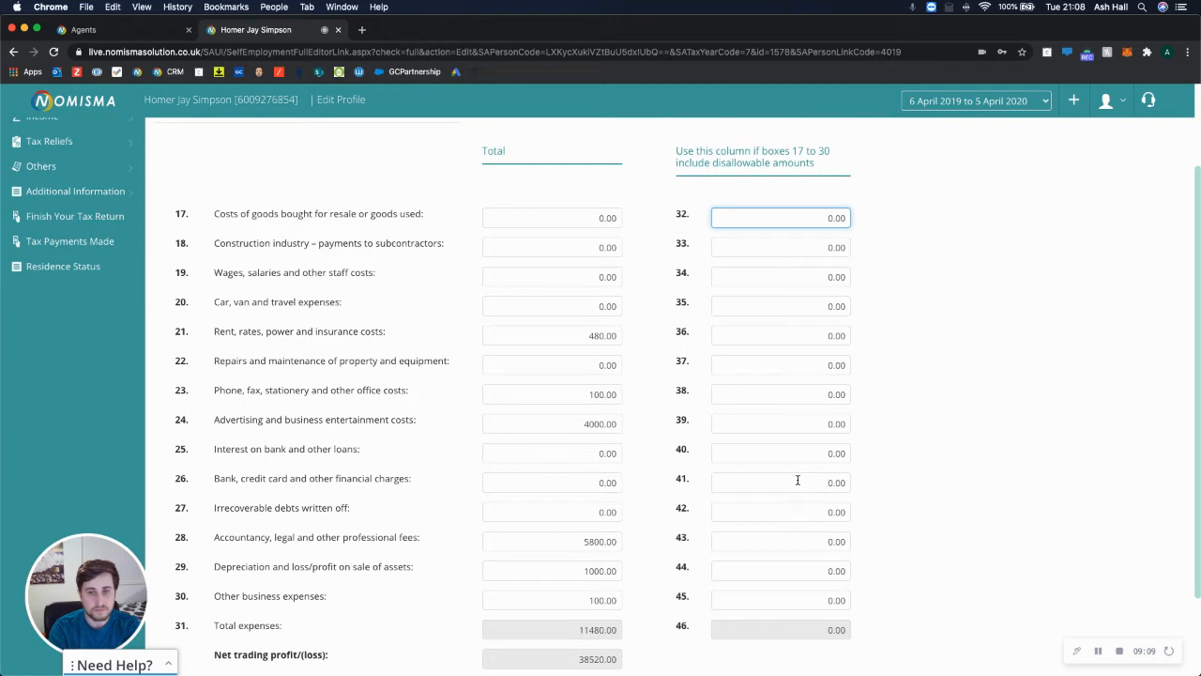
scroll(797, 480, up, 3)
Check the Capital Allowances, Taxable Profit, Loss Utilisation and CIS & Other Tax Deductions tabs.
click(469, 187)
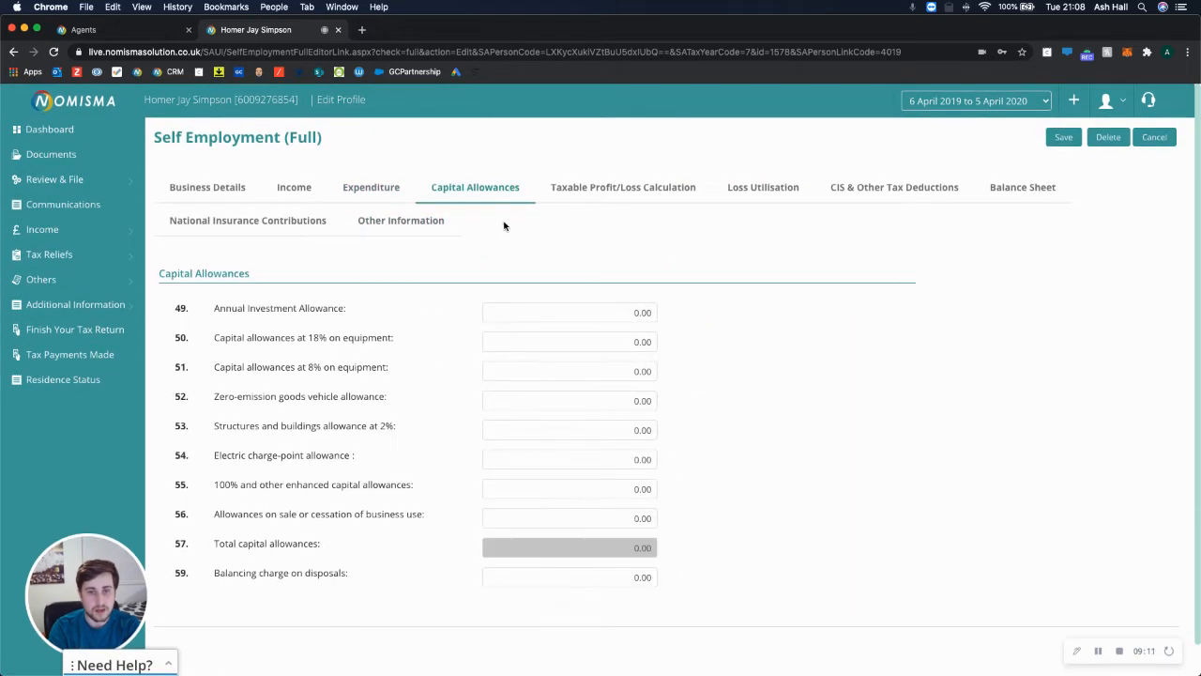
click(604, 194)
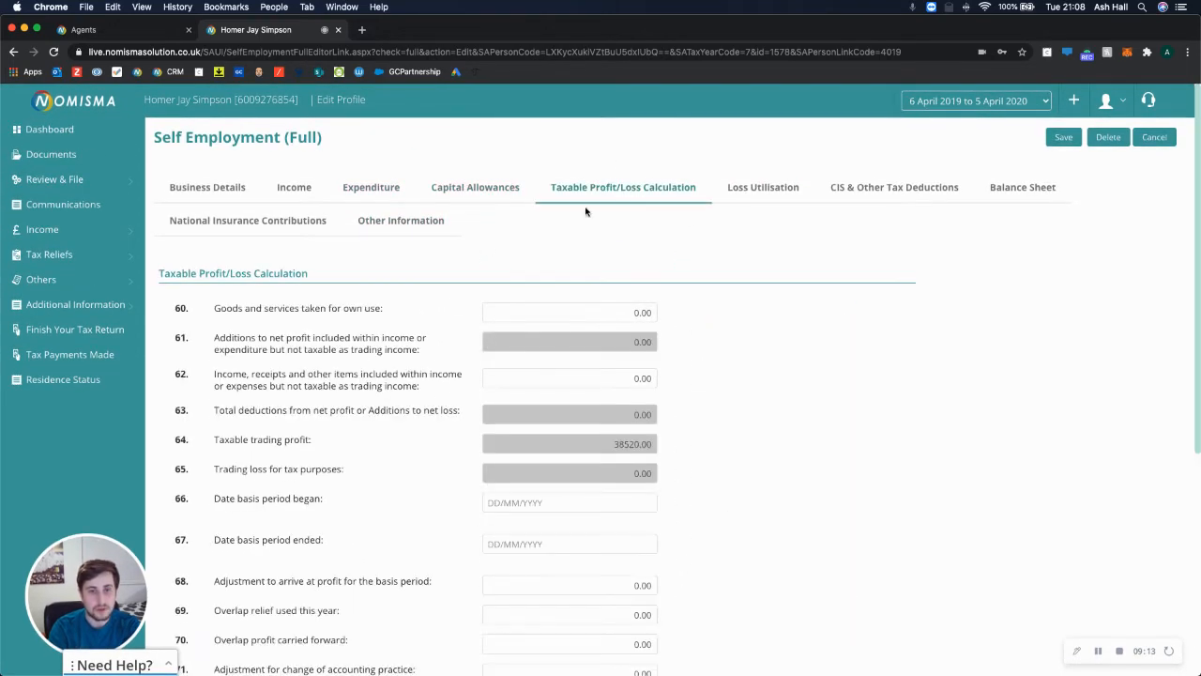
scroll(472, 316, down, 2)
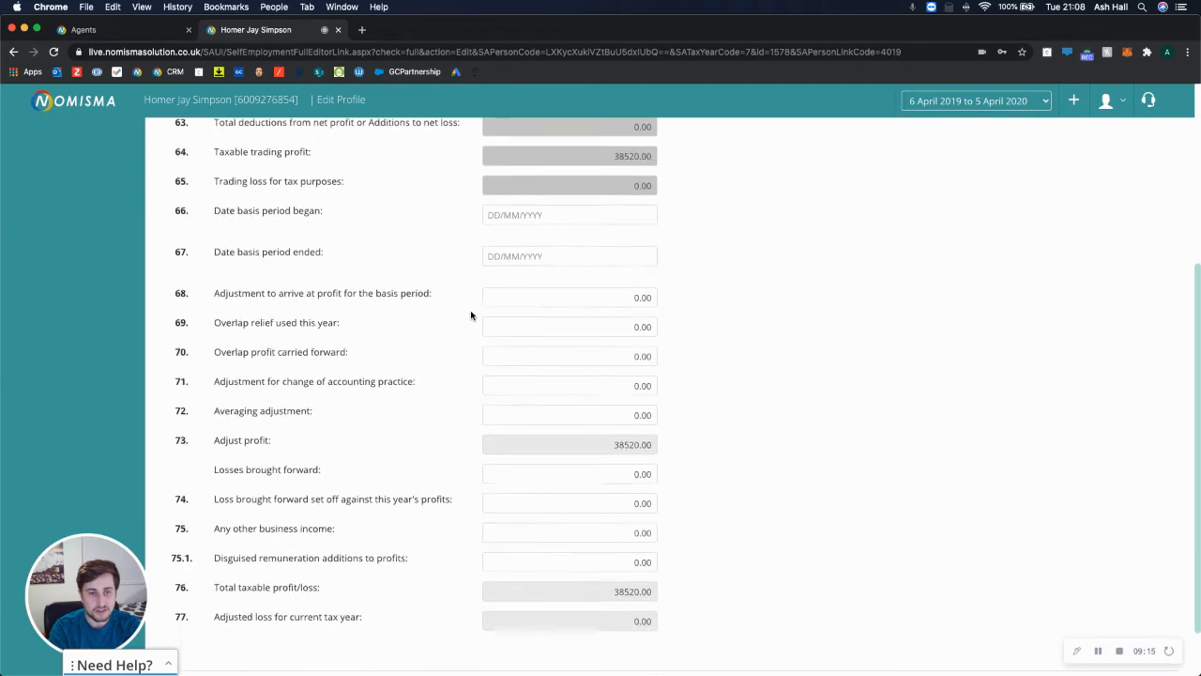
scroll(710, 216, up, 5)
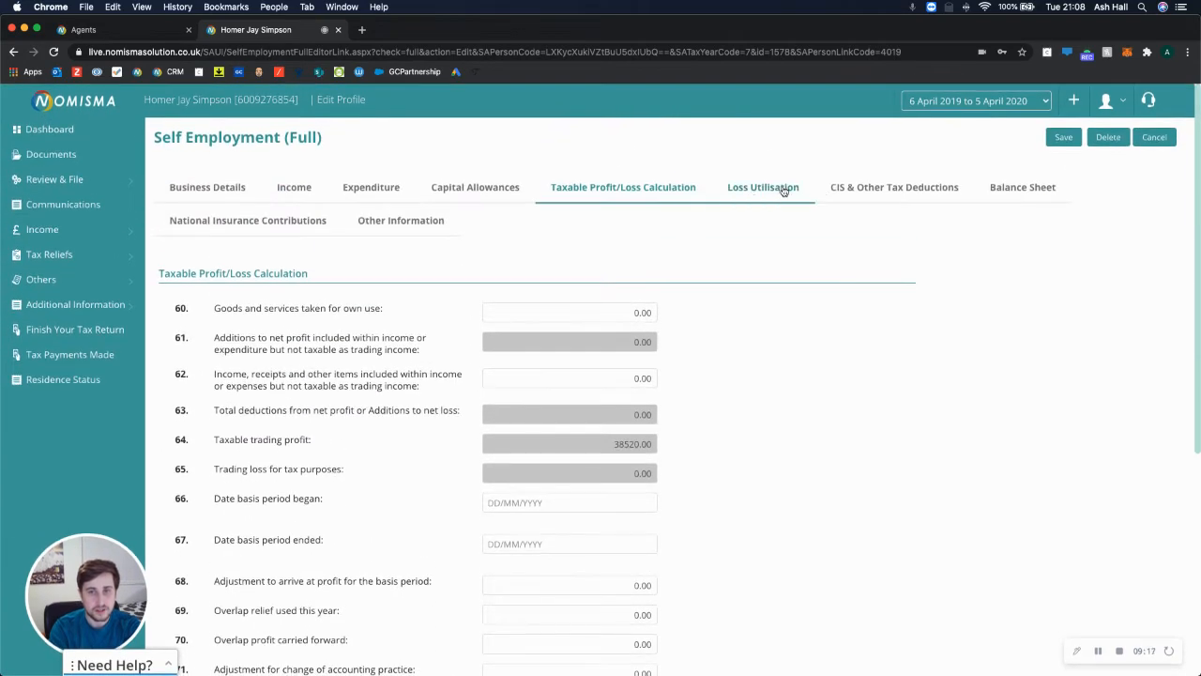
click(769, 188)
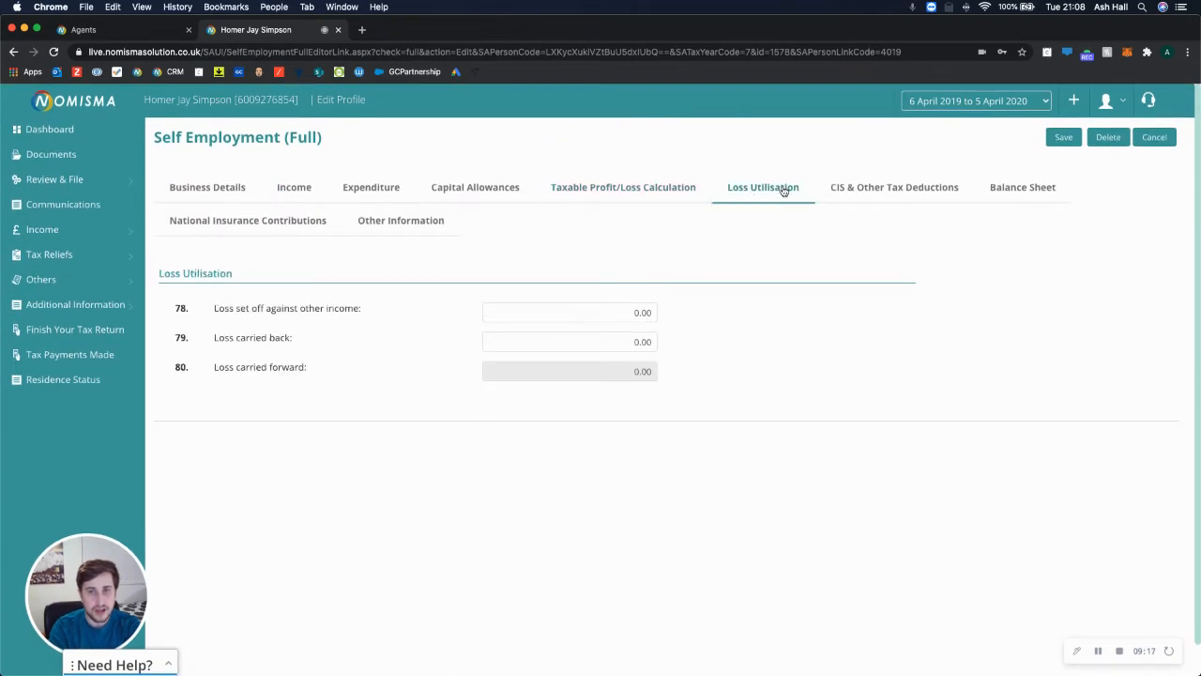
click(878, 195)
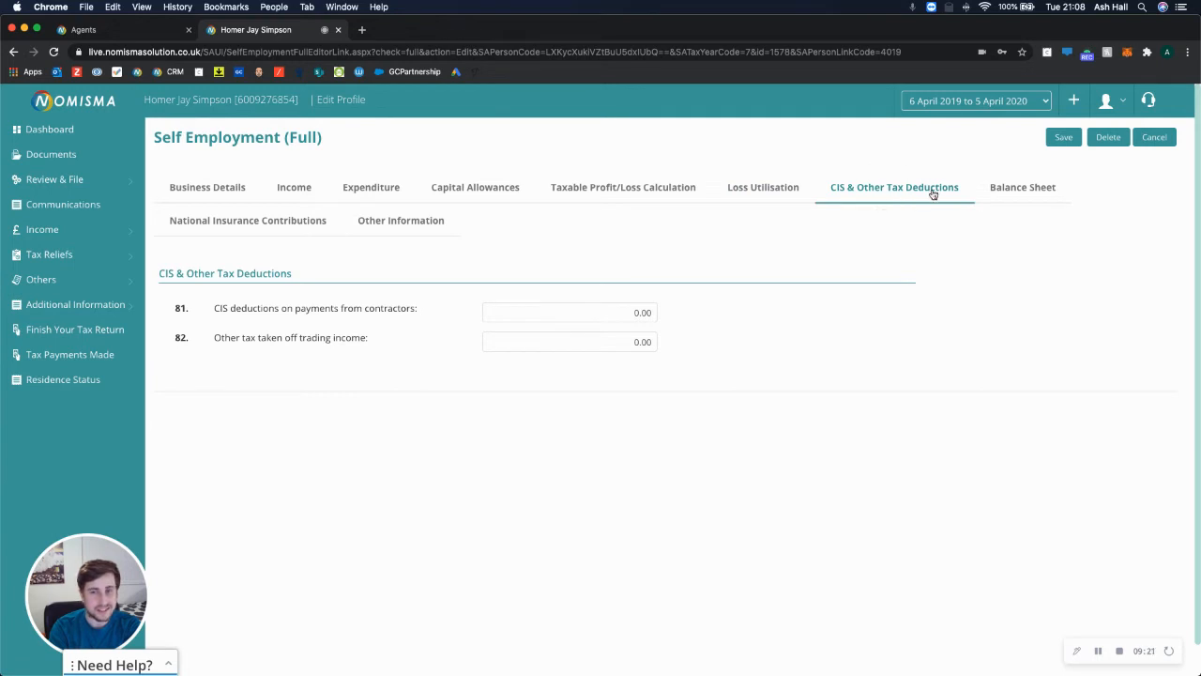
Review the balance sheet, NIC and Other Information sections, then save the record.
click(1039, 192)
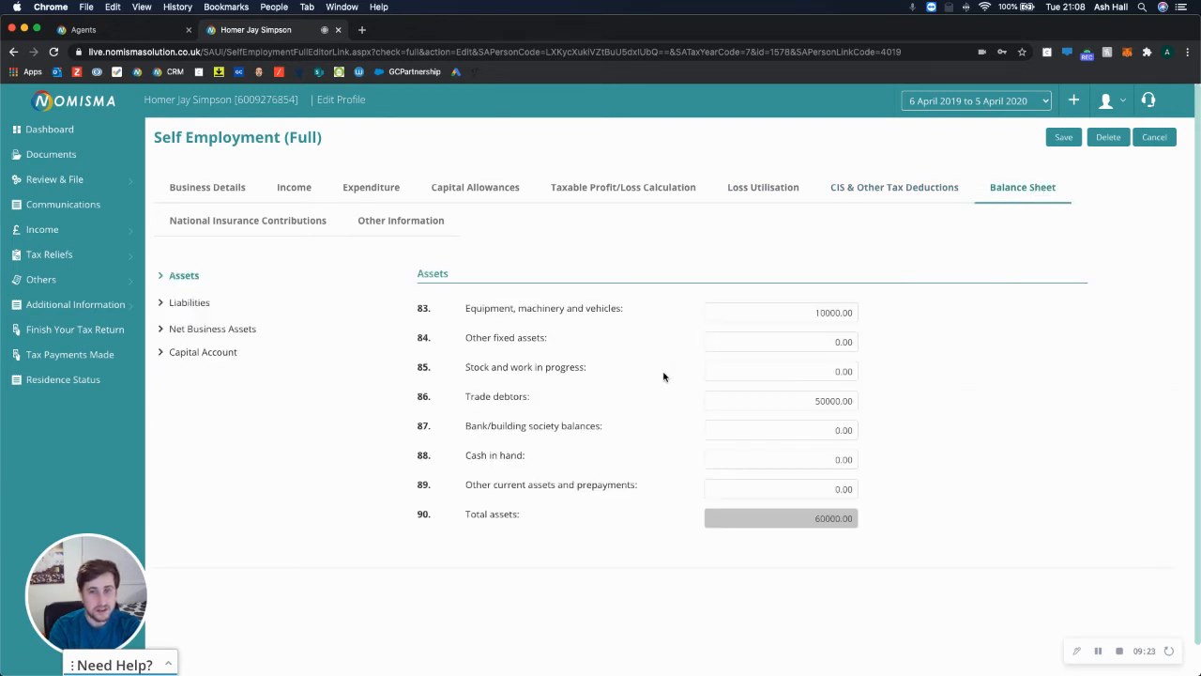
click(182, 302)
click(191, 330)
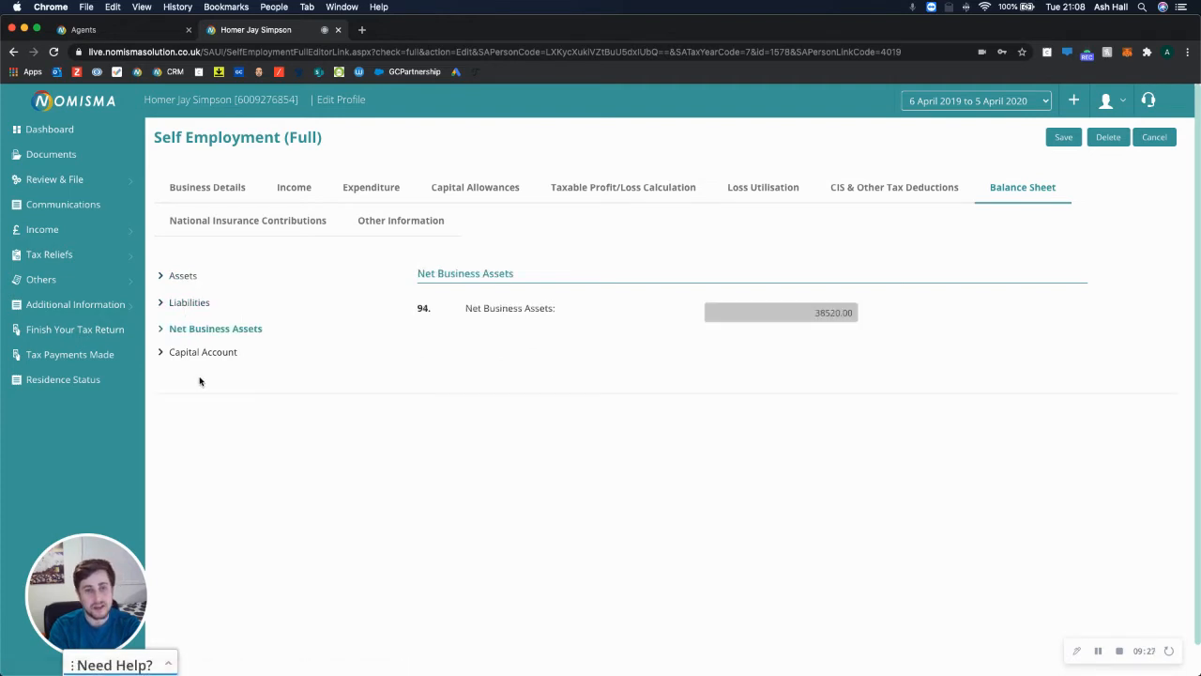
click(208, 352)
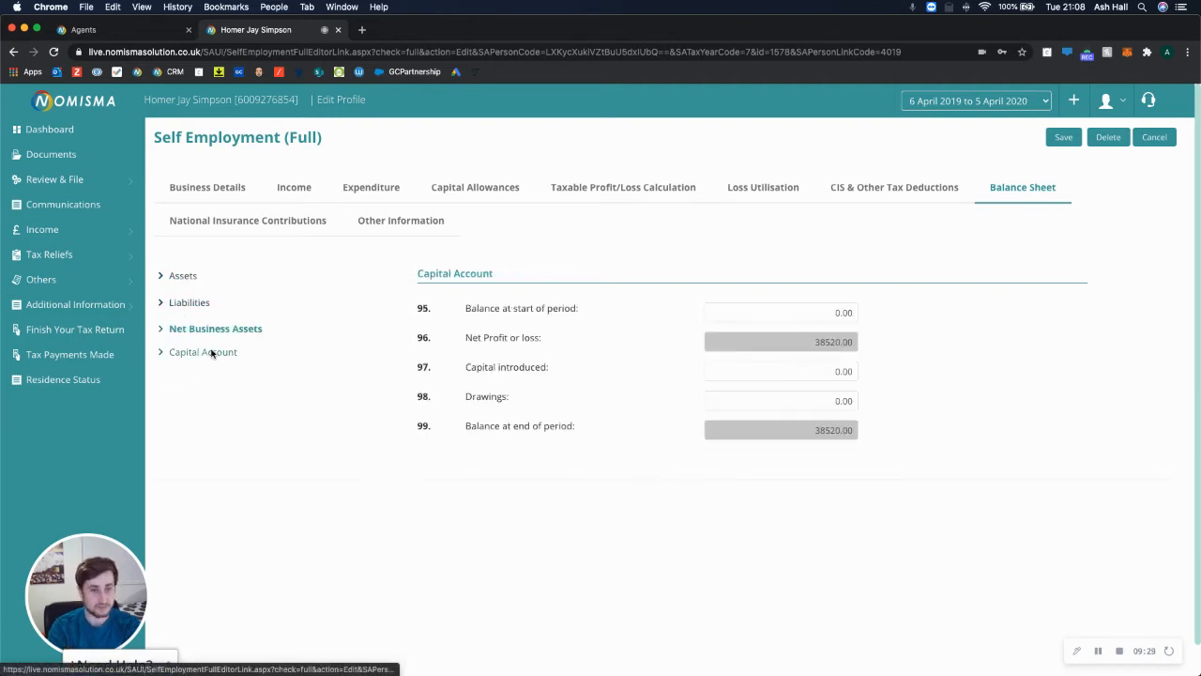
click(296, 225)
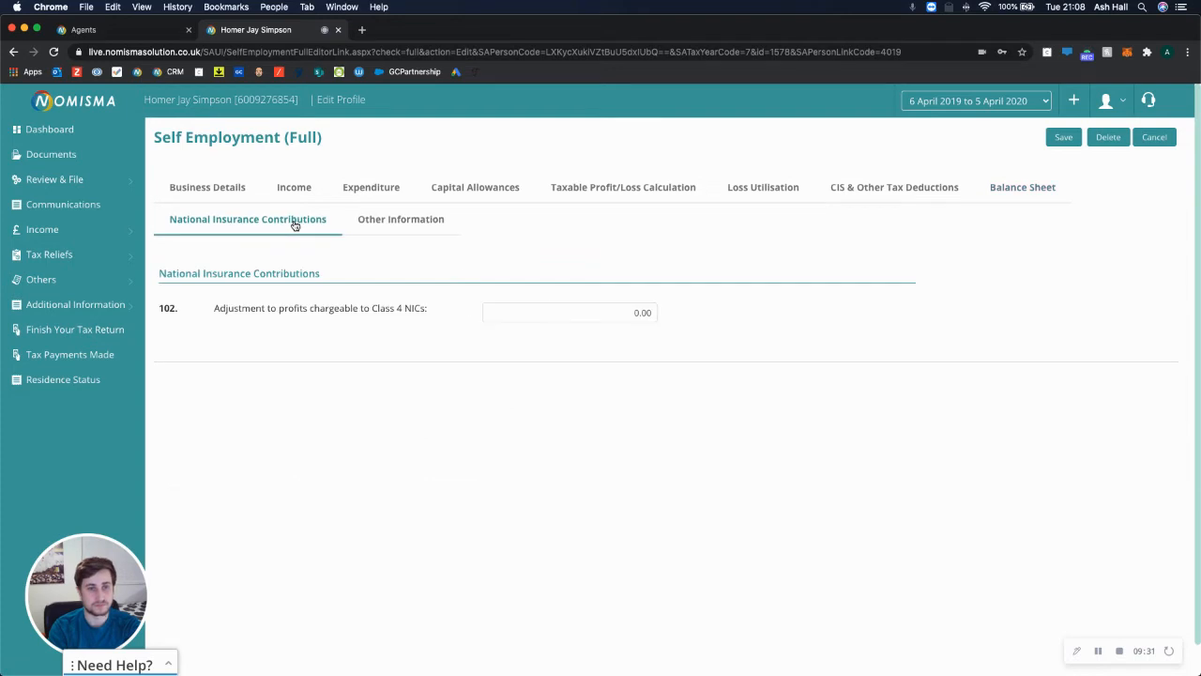
click(407, 223)
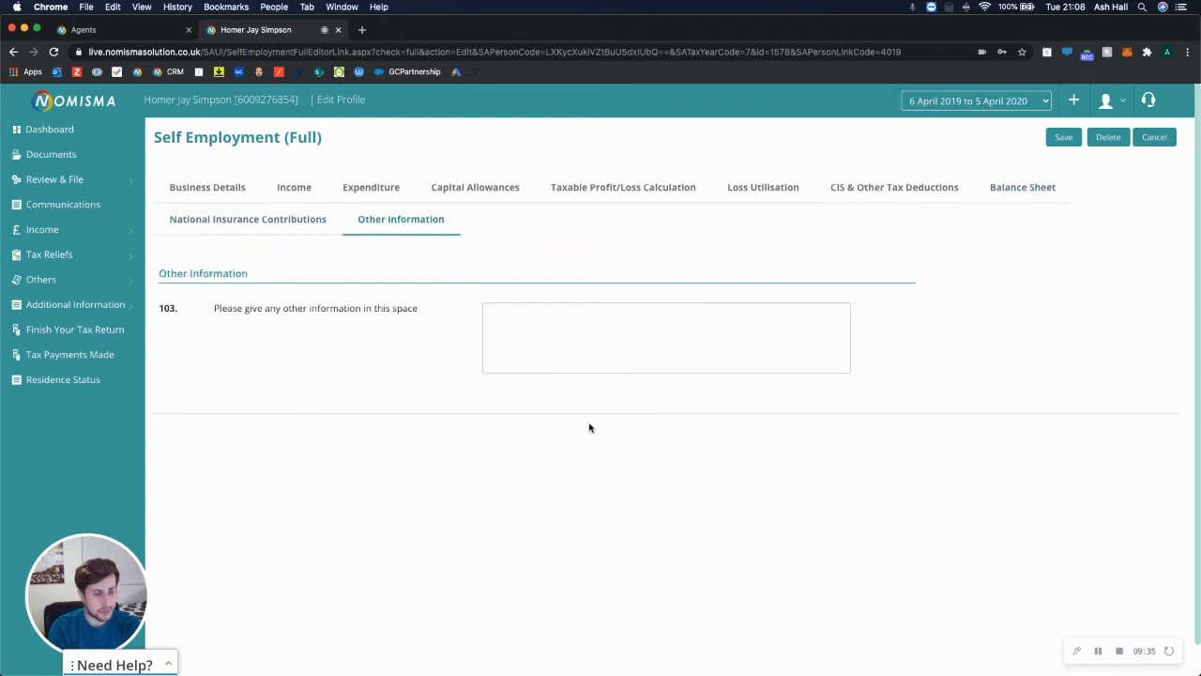
click(1064, 138)
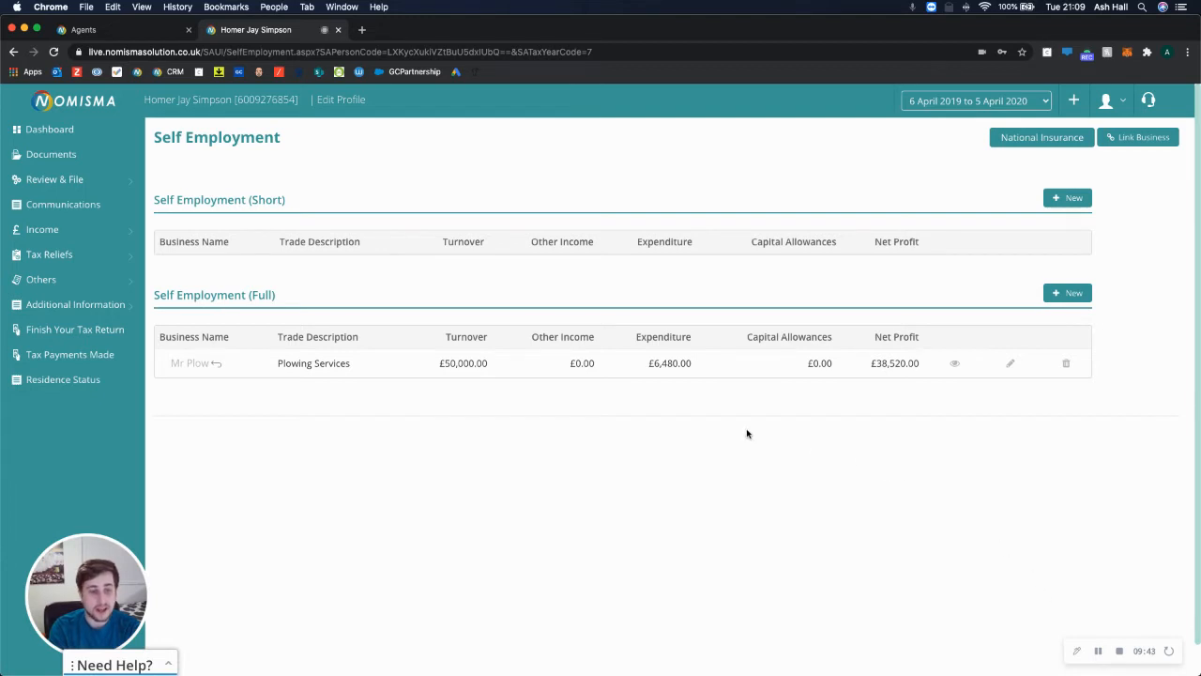
Return to the client dashboard and open the SA102 Employment income form.
click(78, 131)
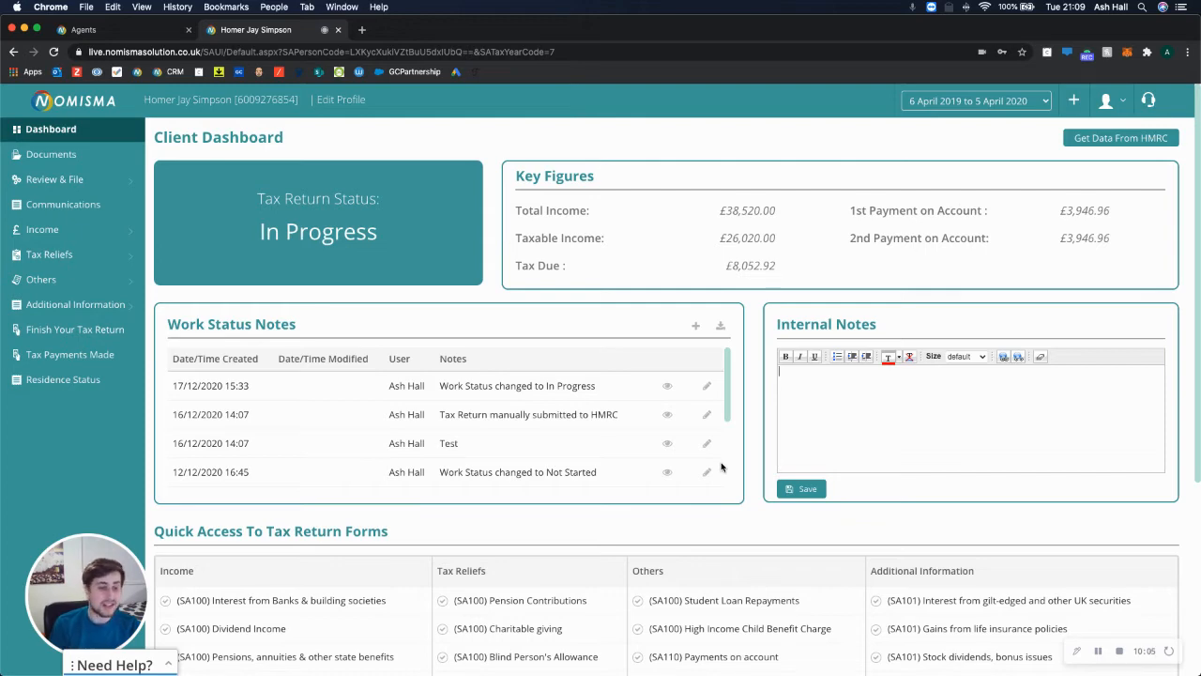
scroll(483, 513, down, 5)
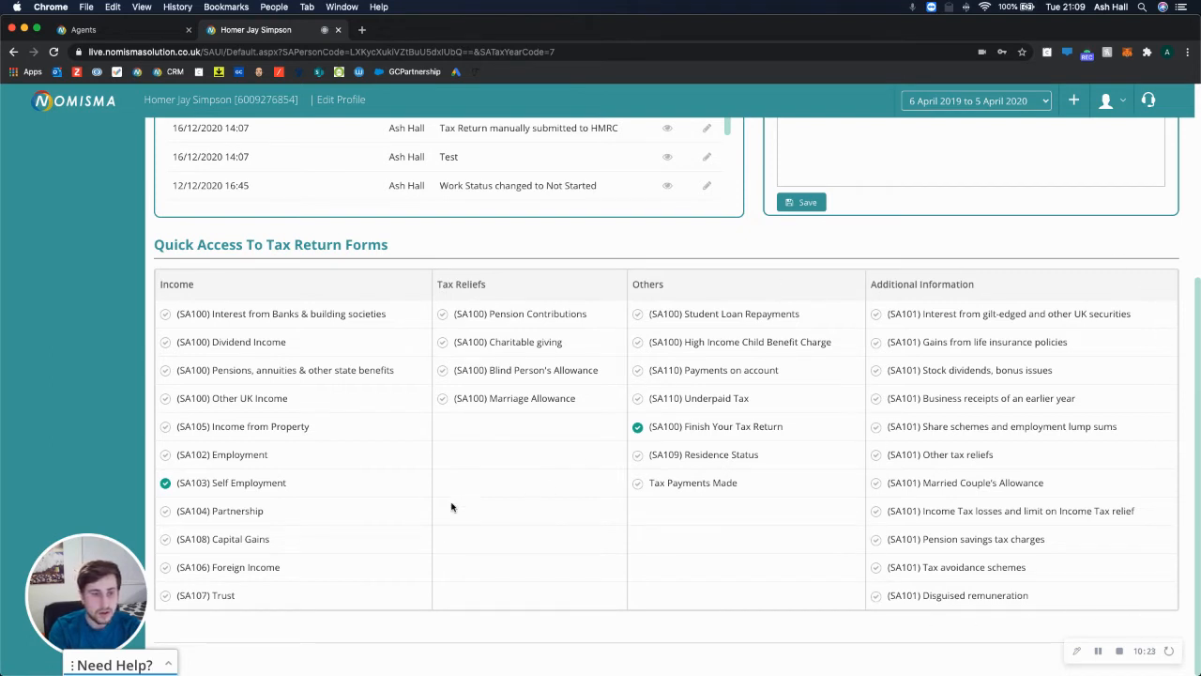
click(233, 457)
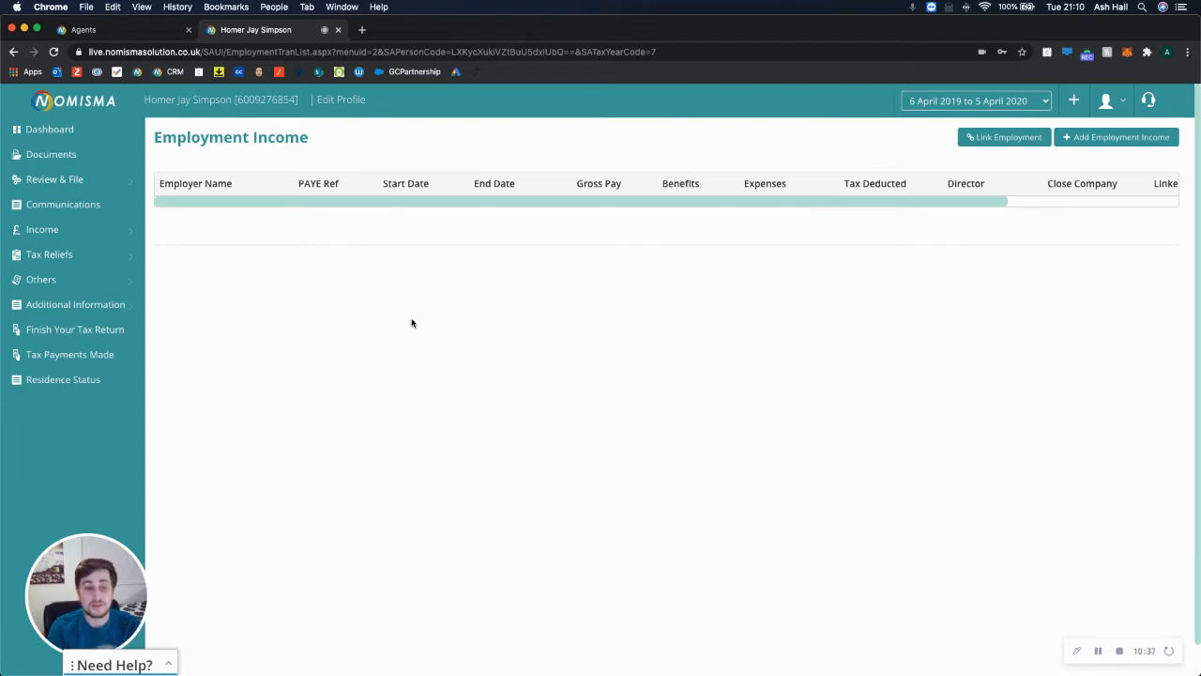
Open the client's documents page to check the uploaded documents table.
click(68, 230)
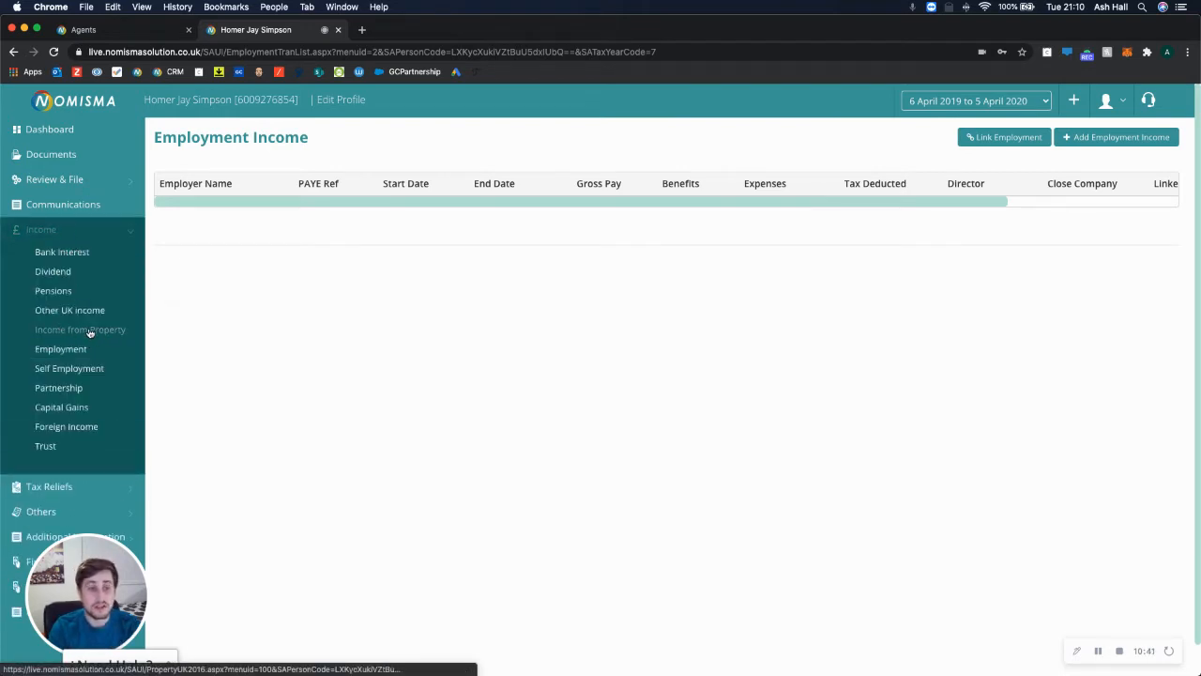
click(81, 162)
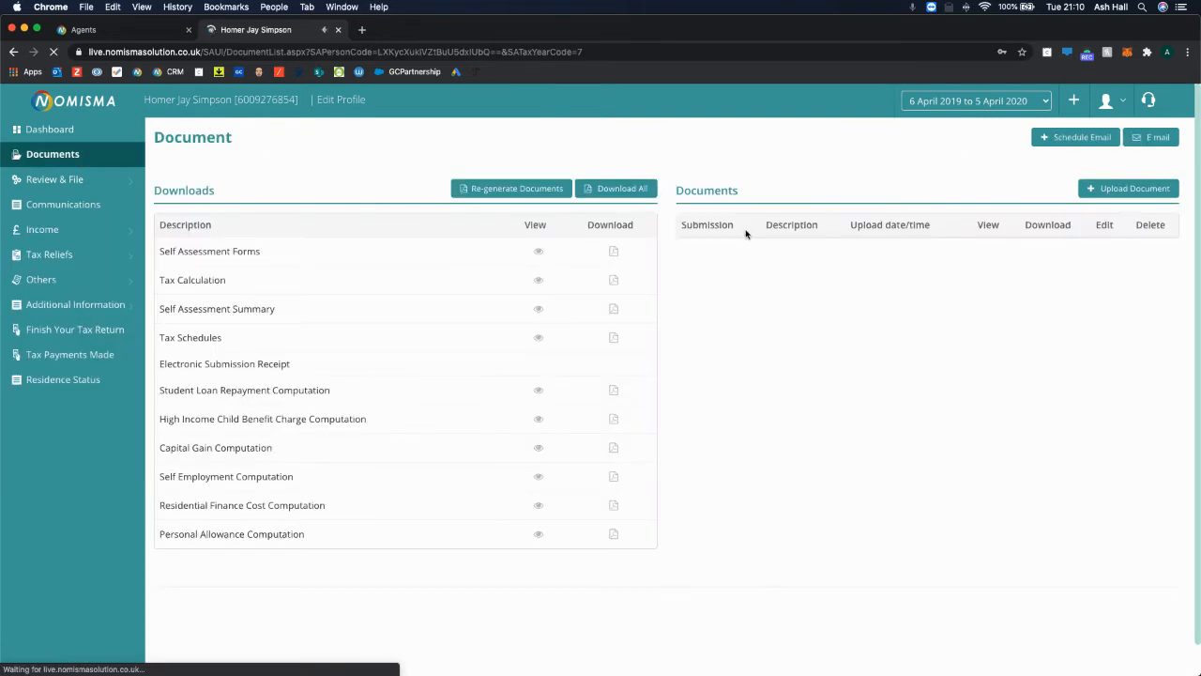
drag(677, 190, 1166, 234)
click(1073, 282)
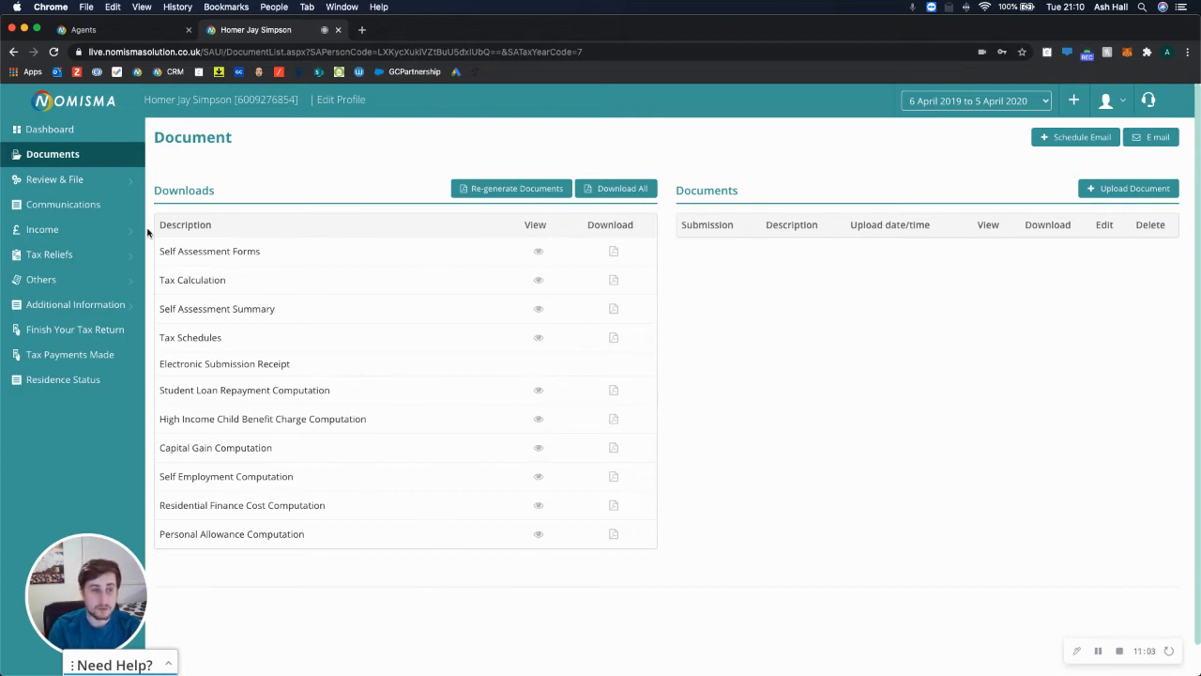
View the Submit to HMRC form, then close the client's return tab.
click(101, 187)
click(86, 241)
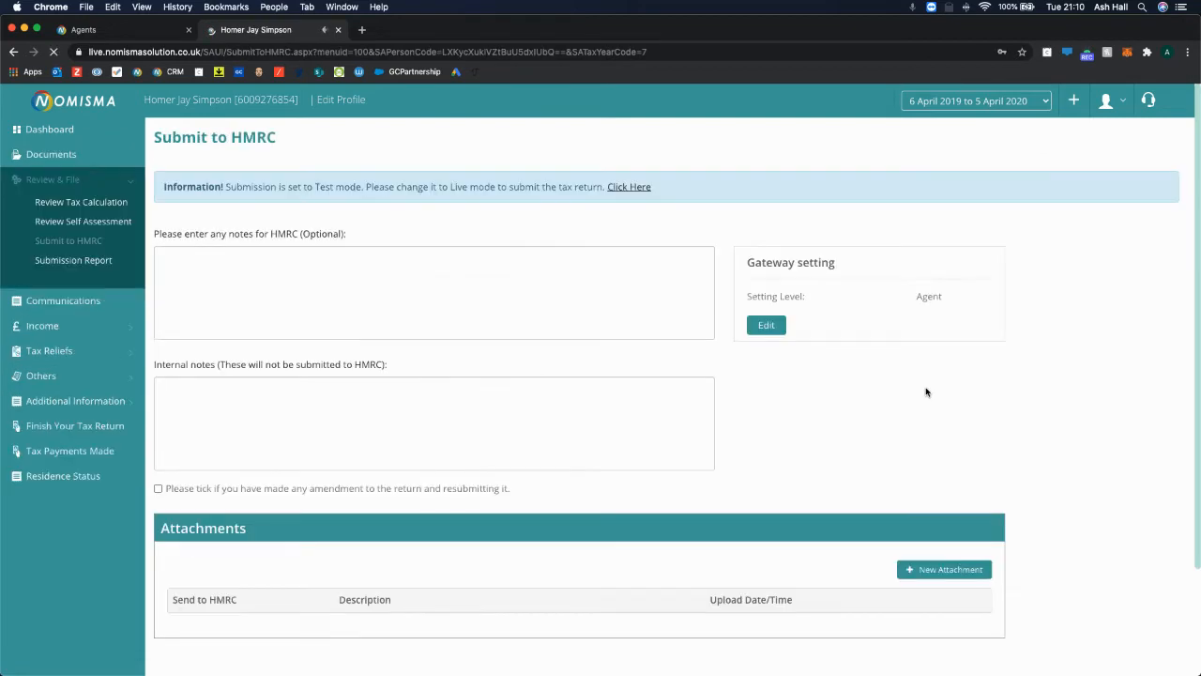
scroll(785, 441, down, 3)
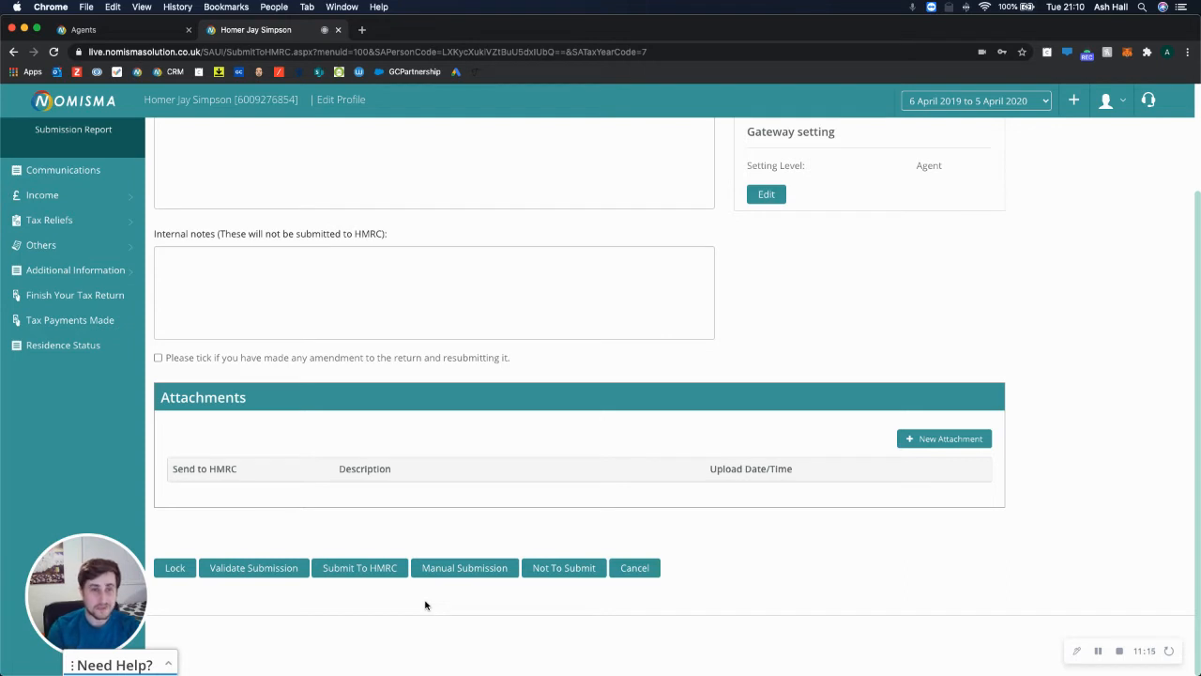
click(338, 29)
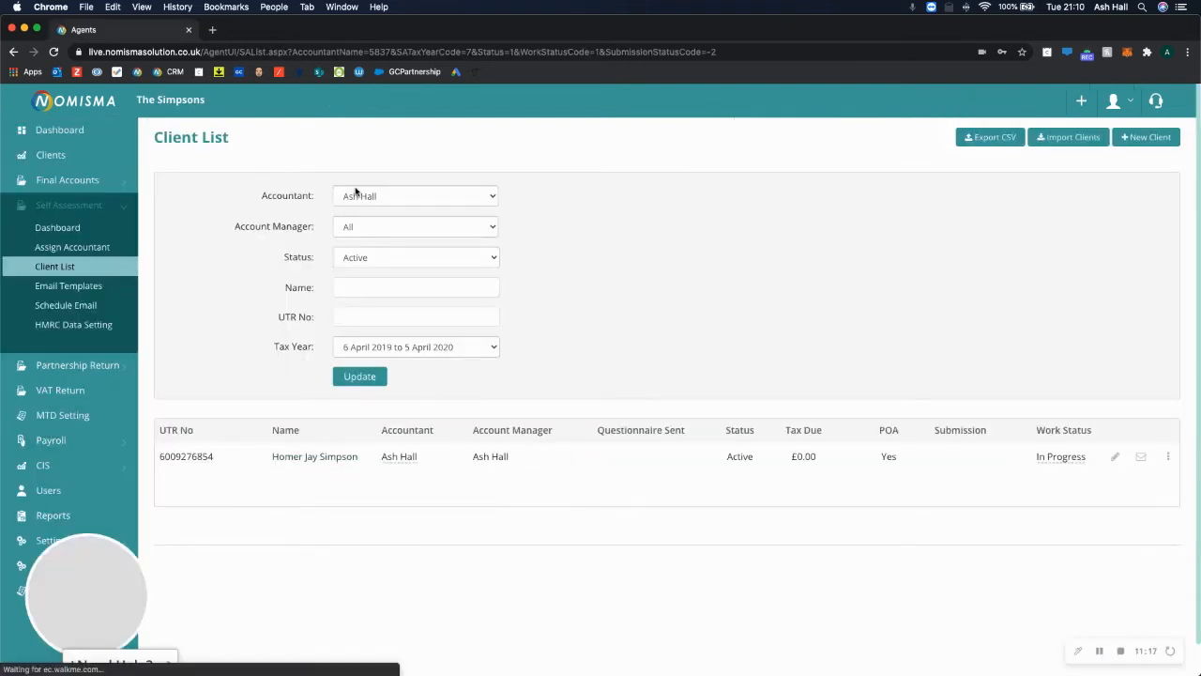
List the limited bookkeeping clients, open KWIK-E-MART LTD, and go to its sales.
click(59, 136)
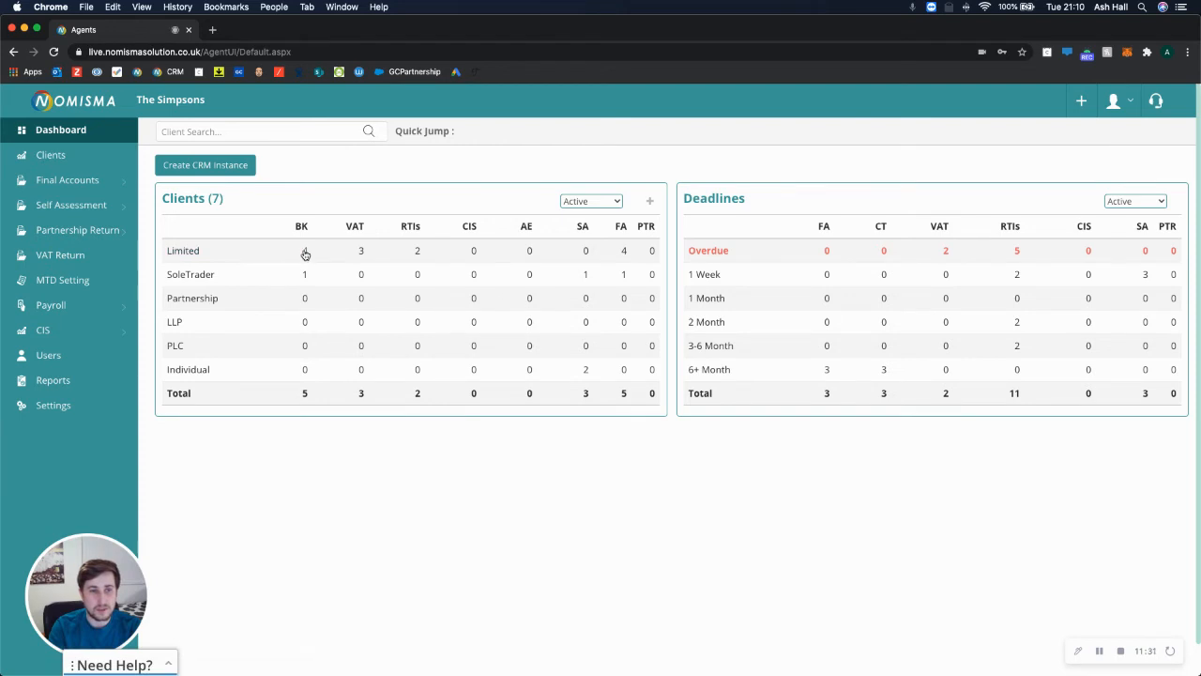
click(305, 250)
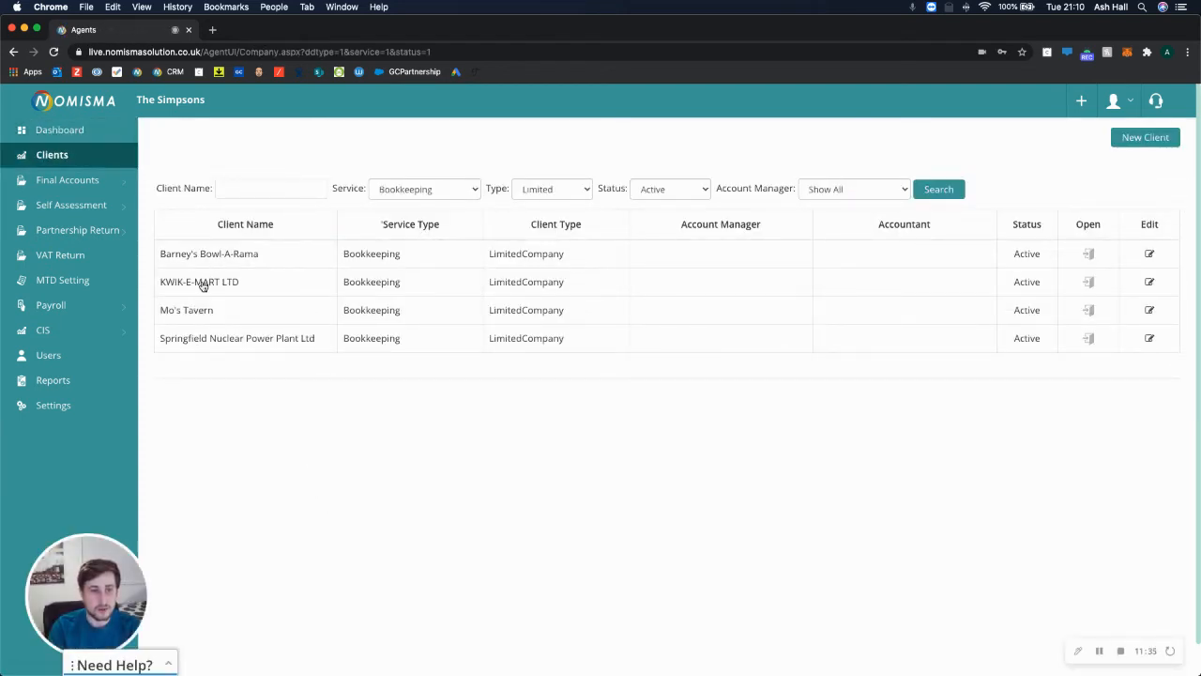
click(202, 285)
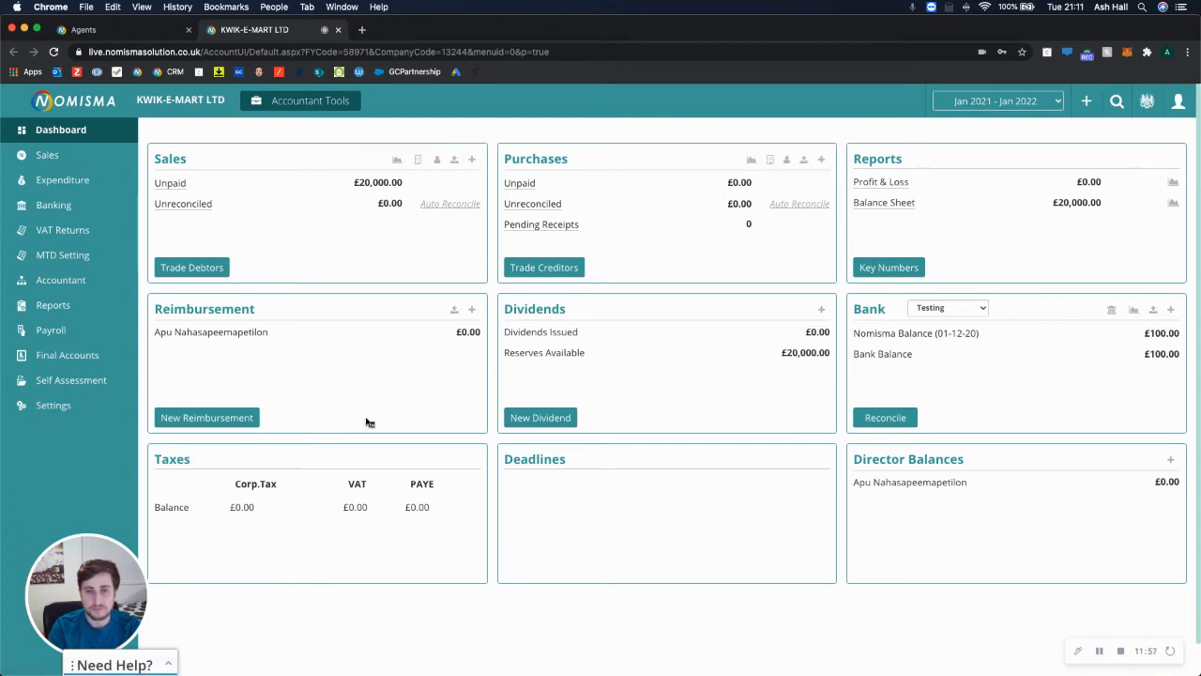
click(64, 157)
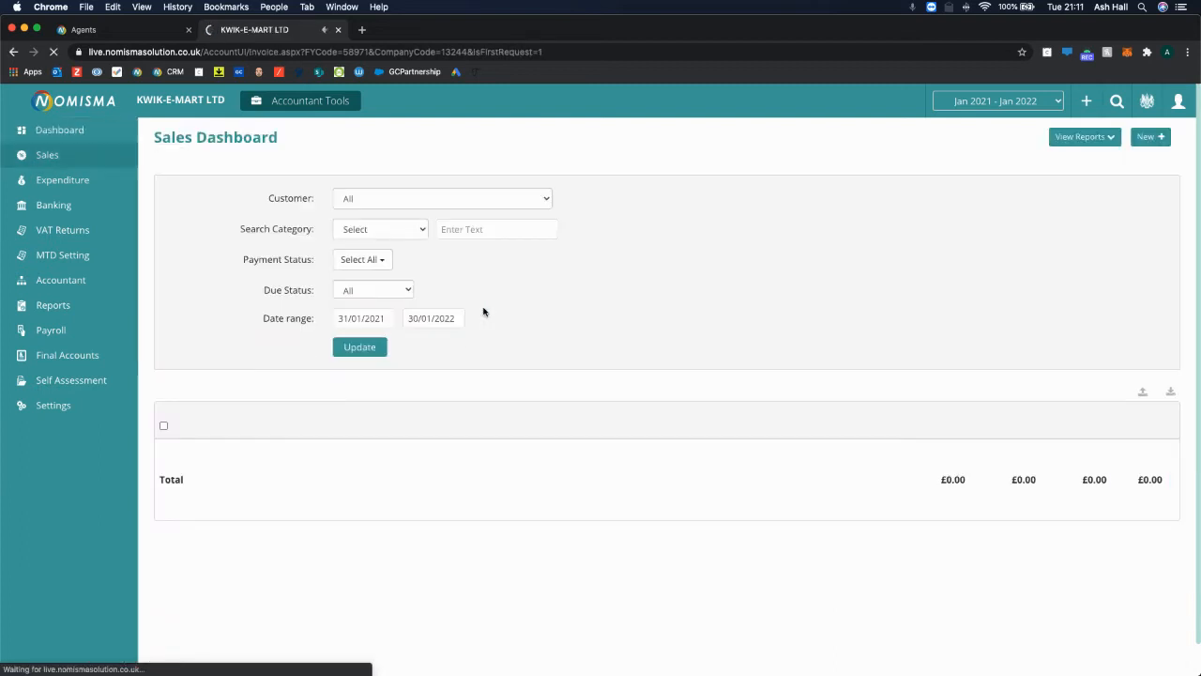
Set the sales year to Jan 2020 - Jan 2021 and review the new sales document types.
click(1018, 102)
click(995, 114)
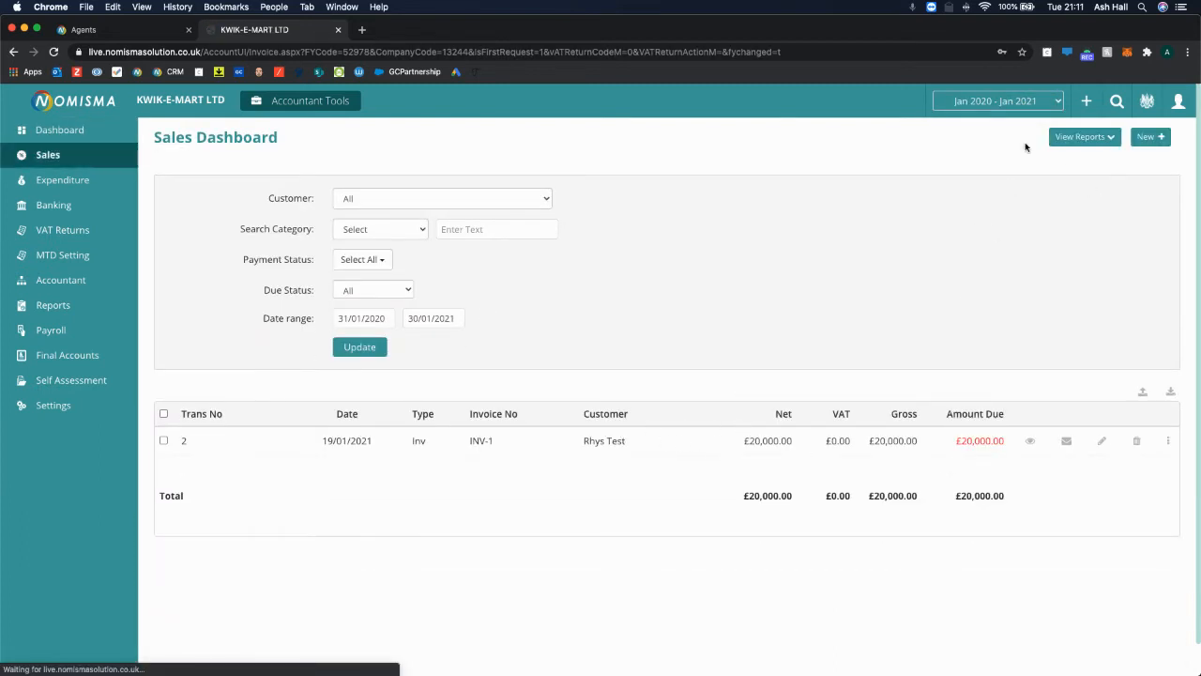
click(1025, 100)
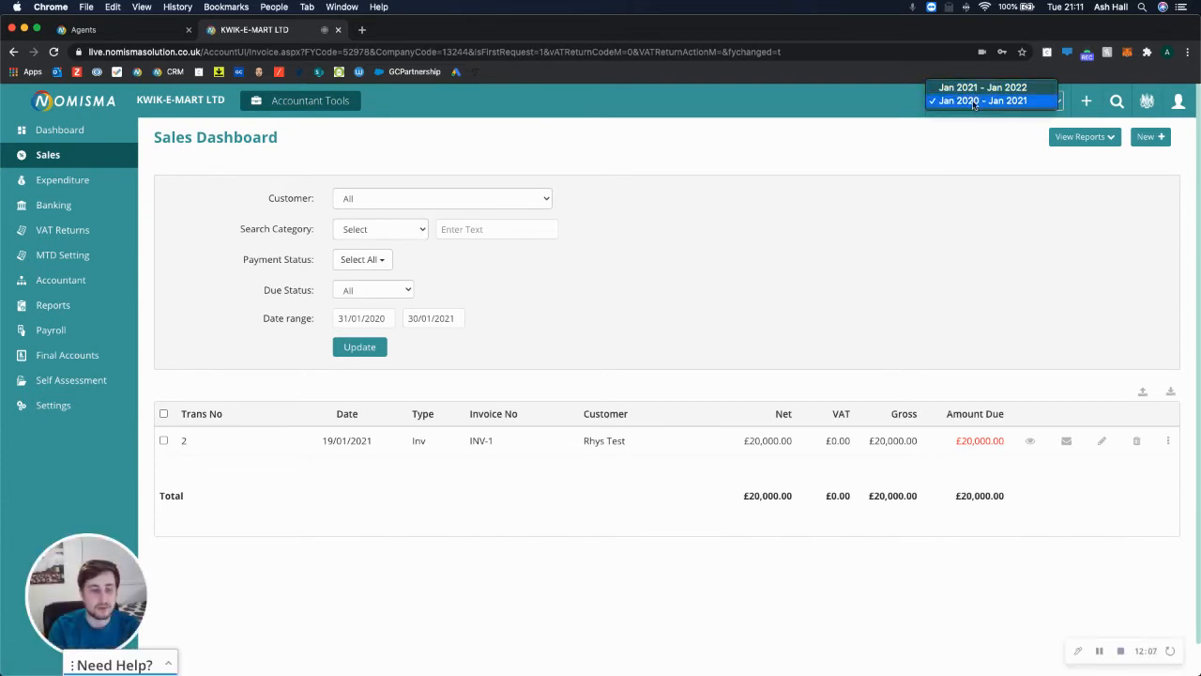
click(953, 236)
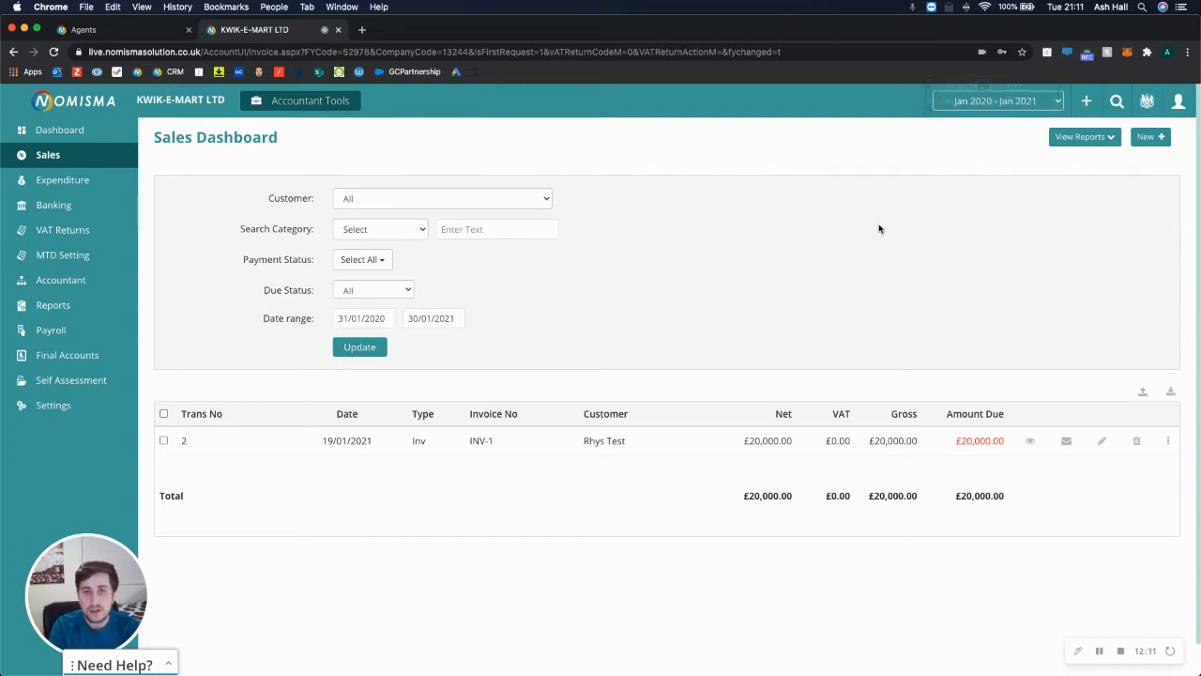
click(1147, 136)
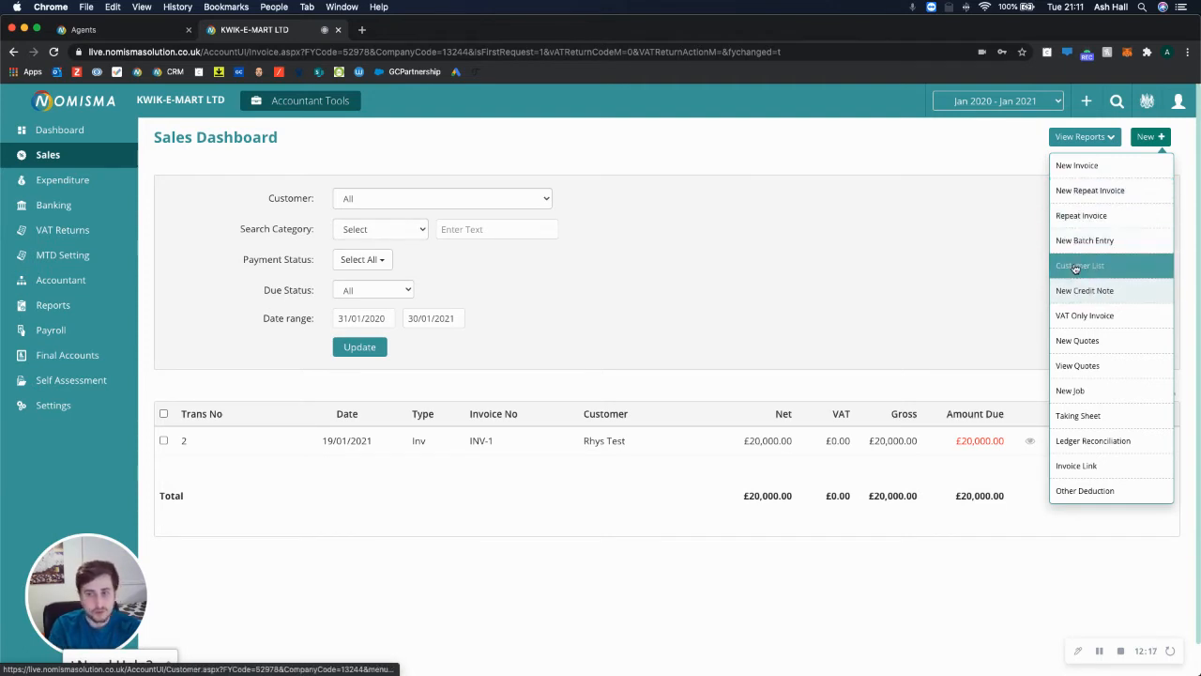
click(1091, 422)
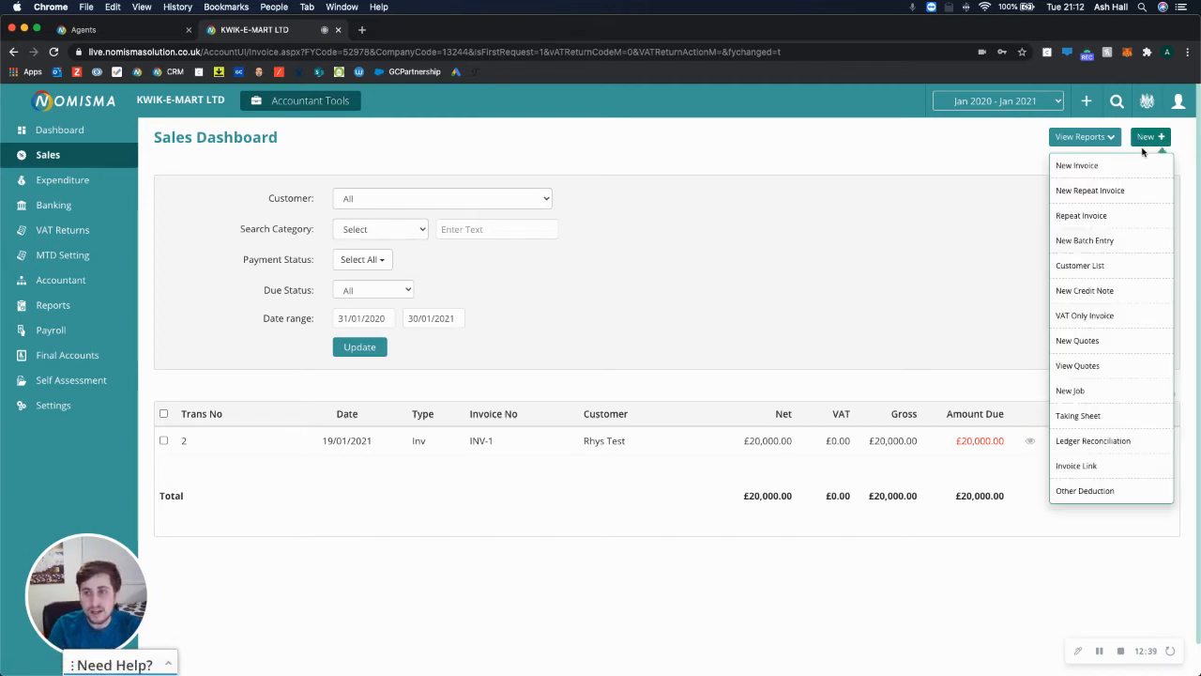
Copy INV-1 as invoice INV-3 with a unit price of 40,000 and save it.
click(1167, 440)
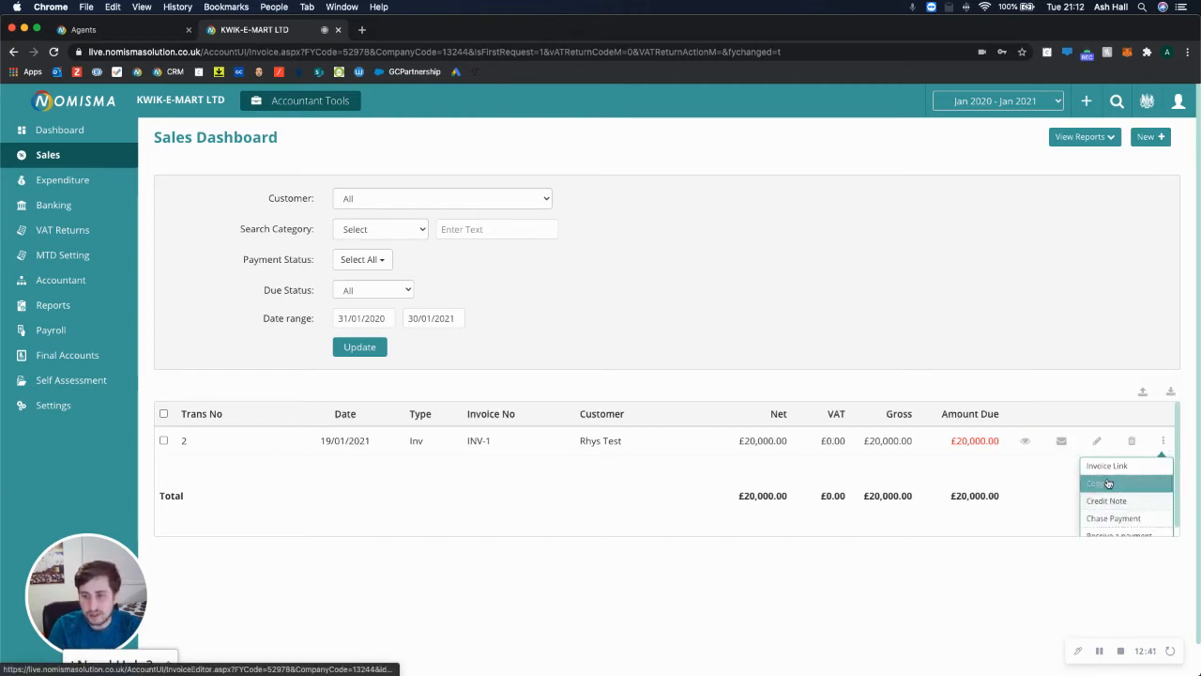
click(1092, 488)
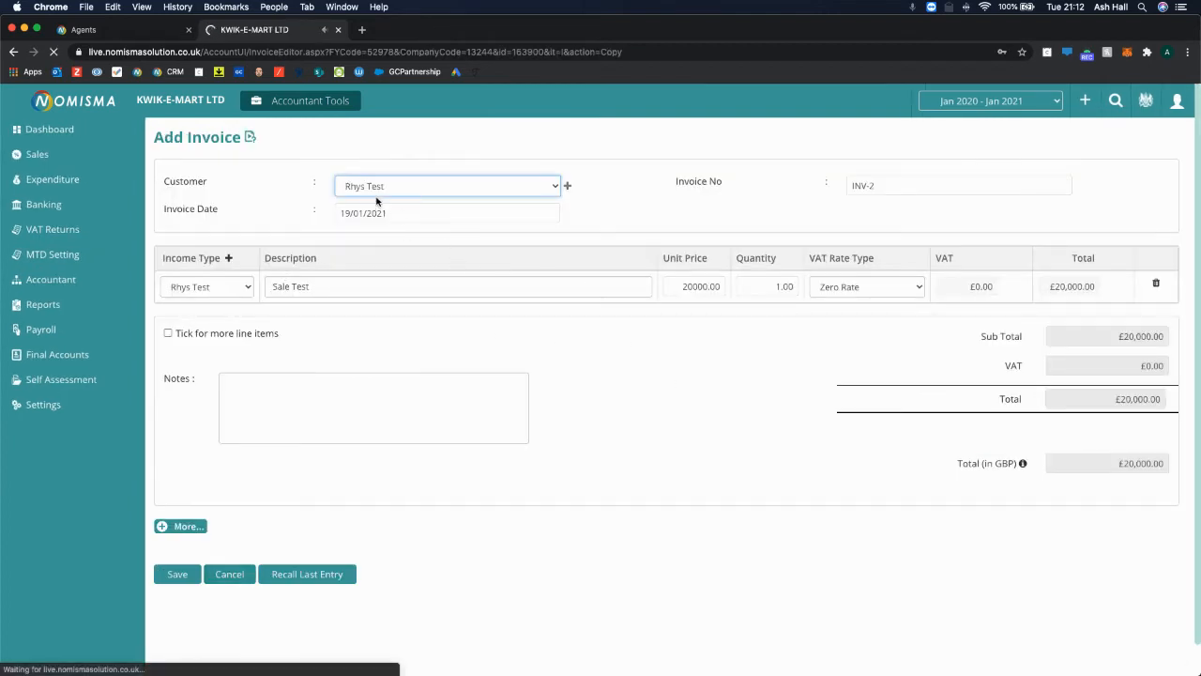
click(896, 187)
key(BackSpace)
text(3)
click(784, 286)
click(685, 286)
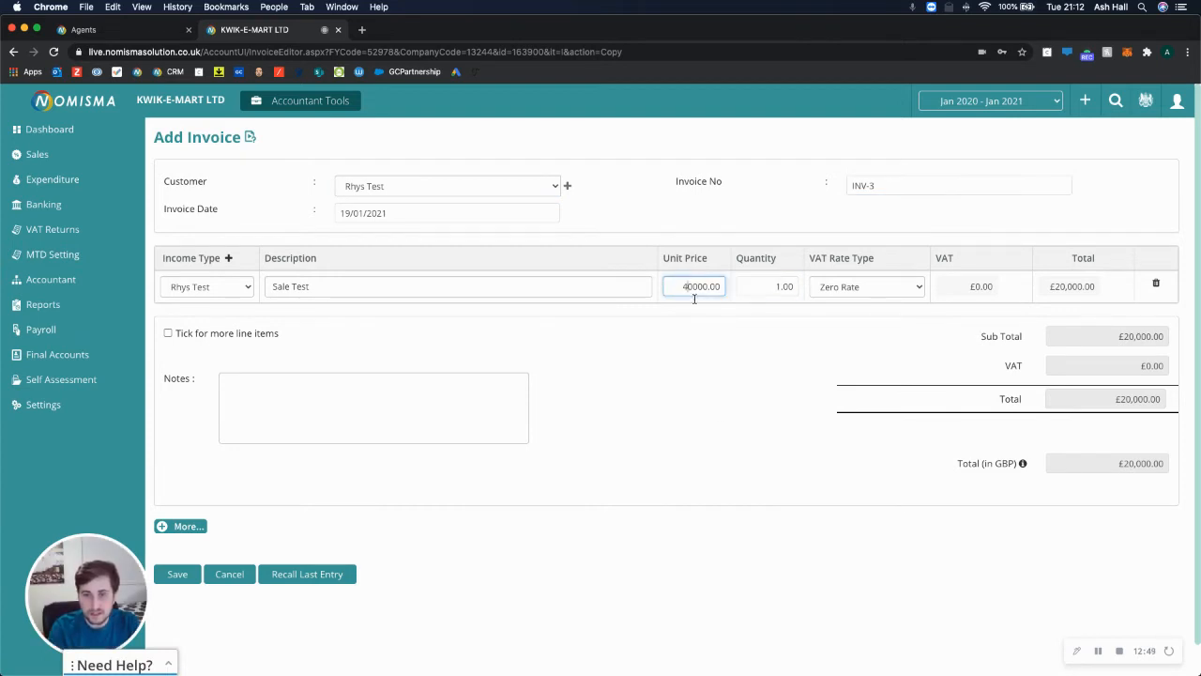
click(172, 574)
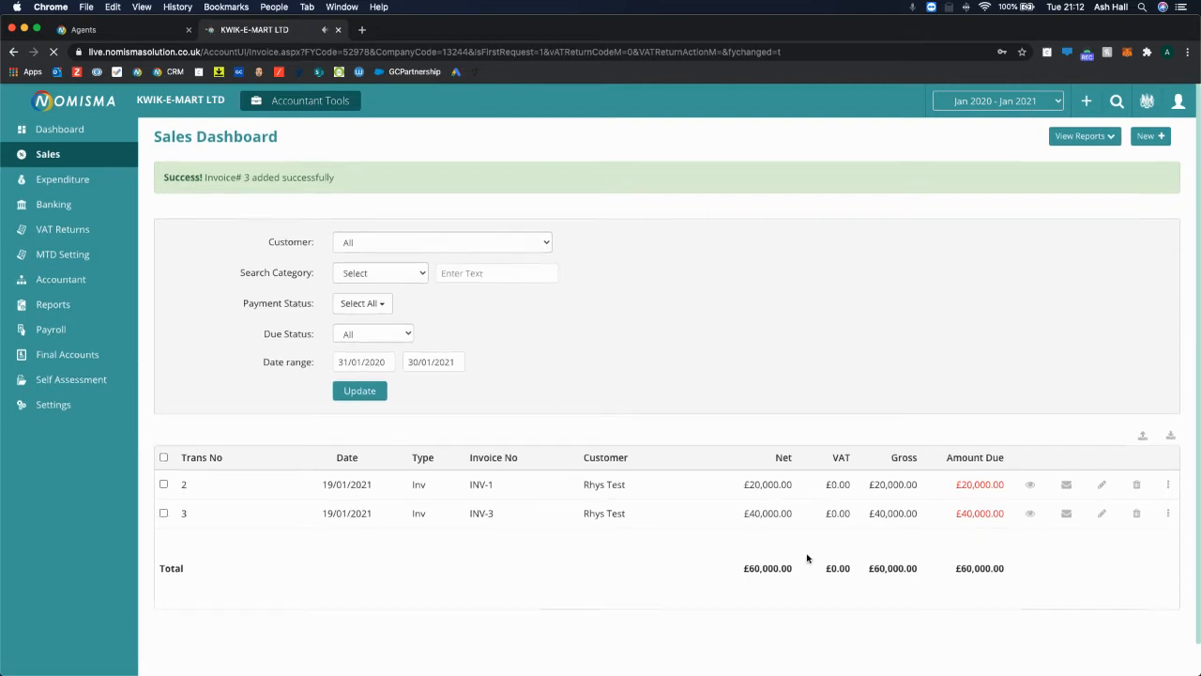
scroll(807, 557, down, 1)
Receive INV-1's payment to the director, described 'Received by director personally', and save it.
click(1167, 451)
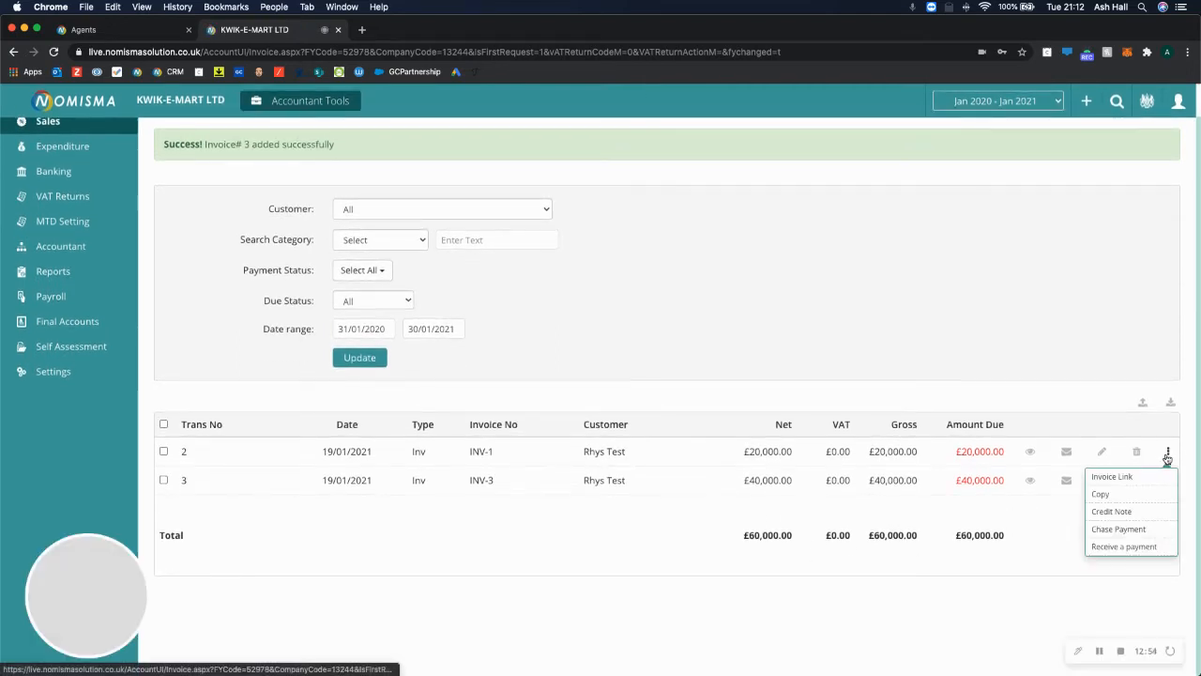
click(1117, 546)
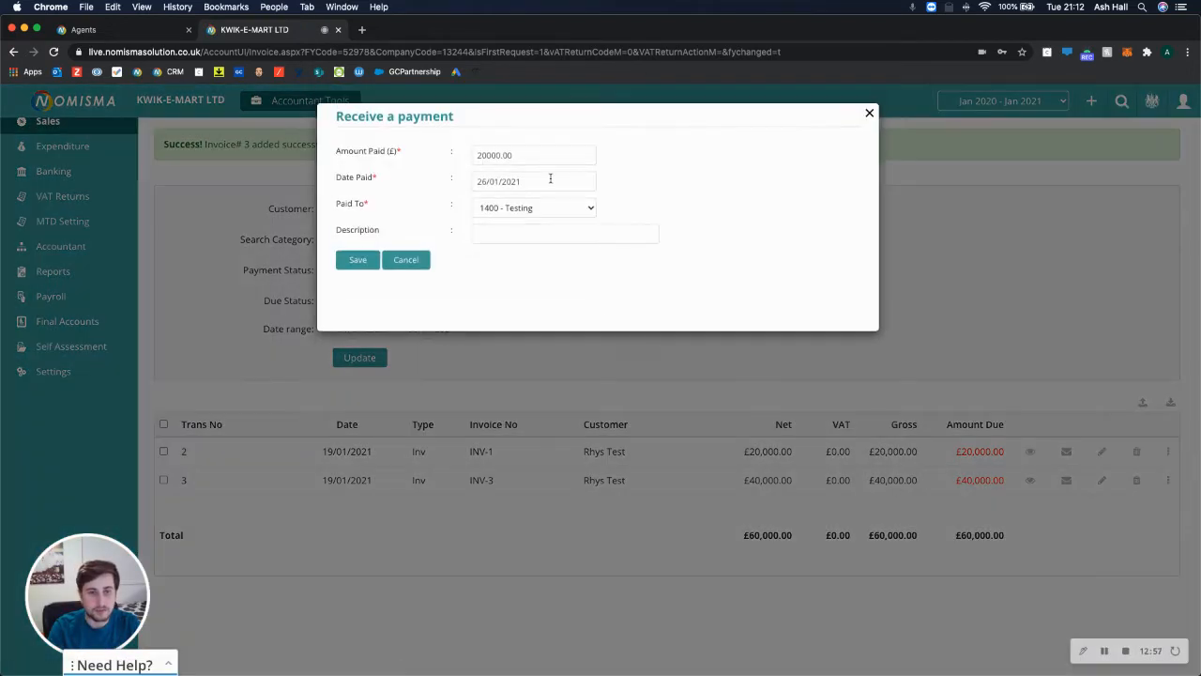
click(551, 234)
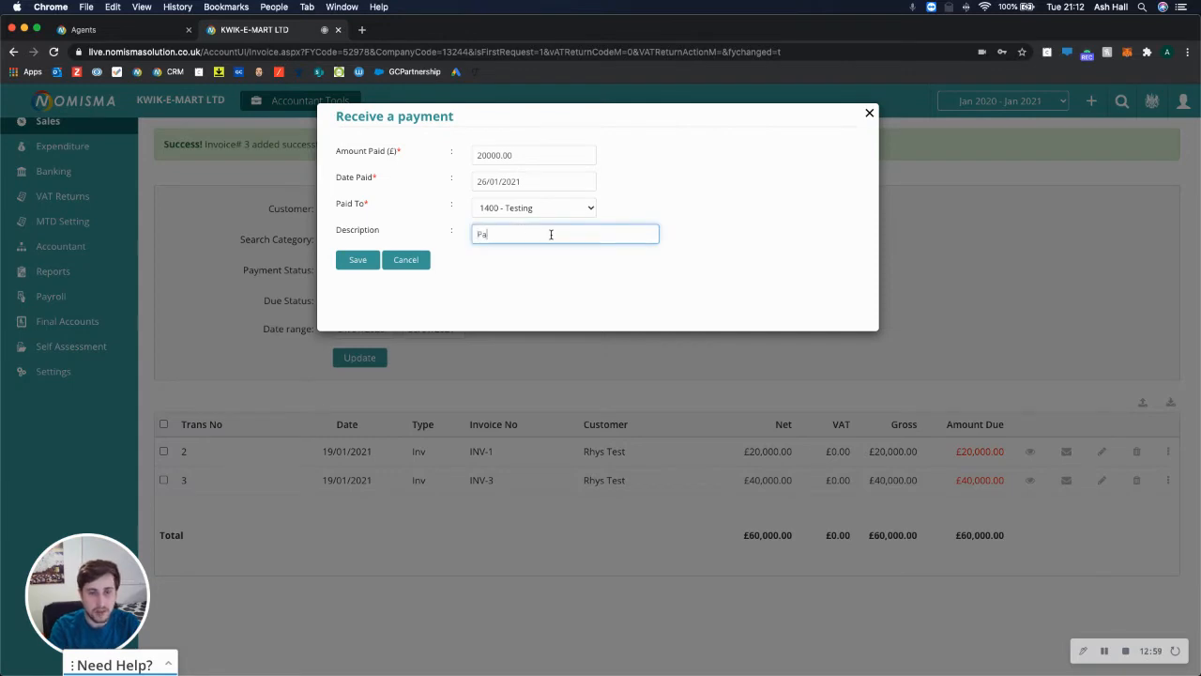
text(Paid into bank)
click(534, 212)
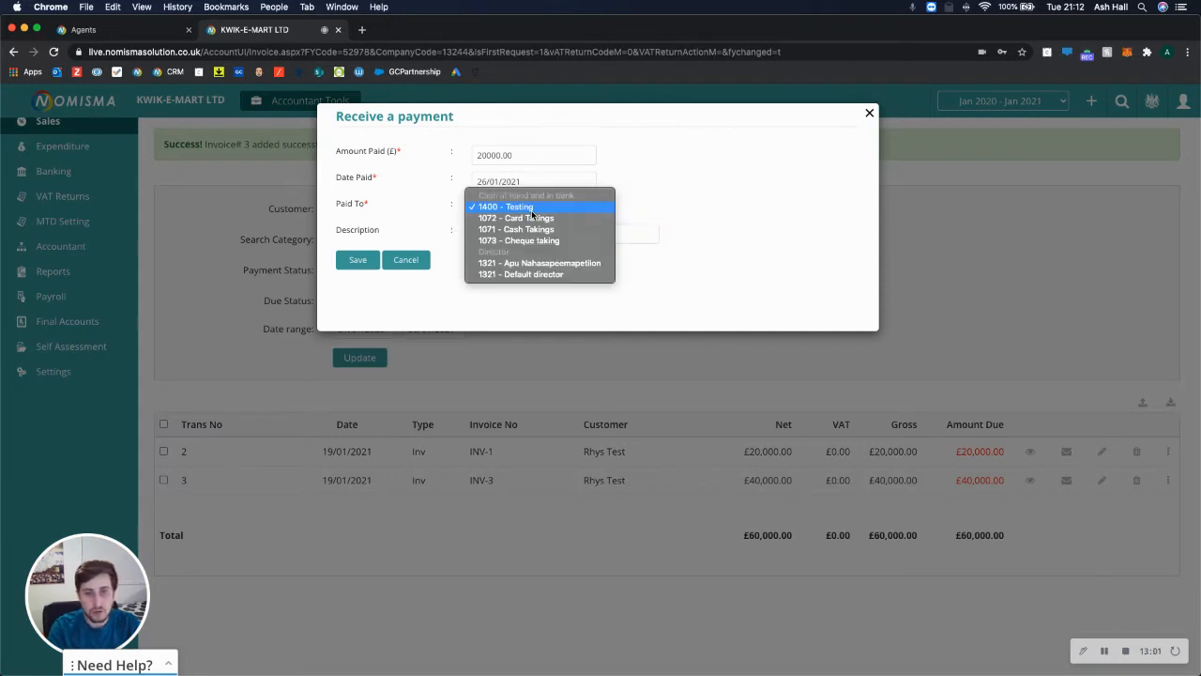
click(519, 264)
drag(475, 235, 499, 250)
key(BackSpace)
text(Receive)
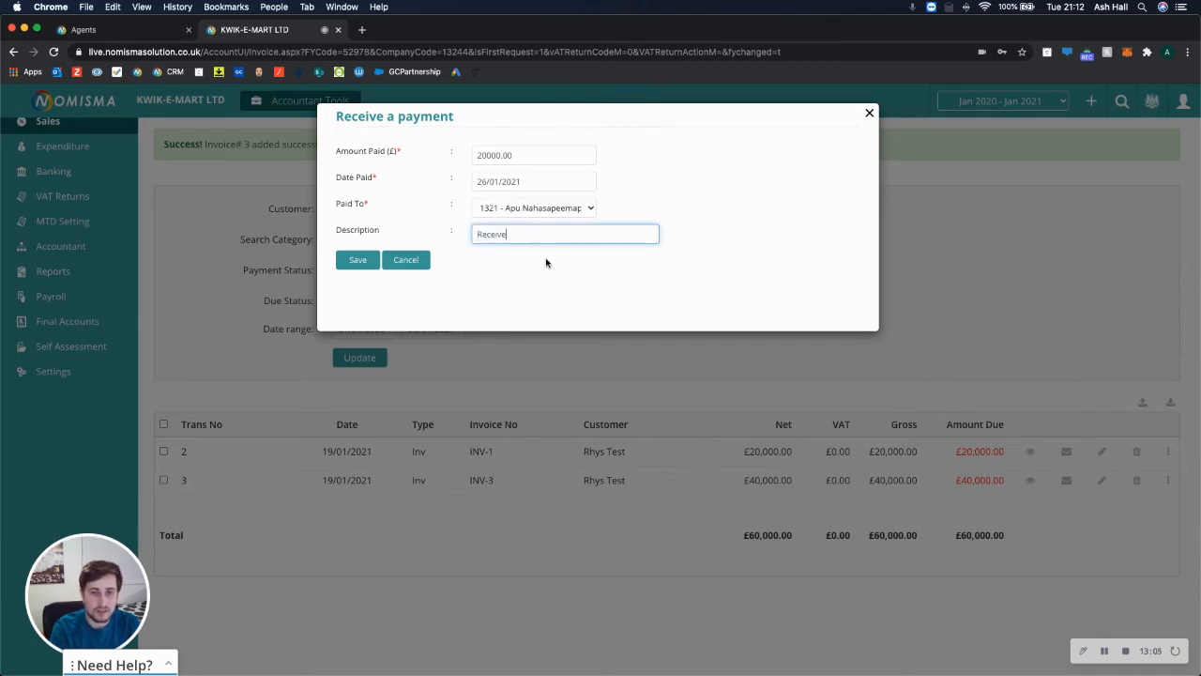
text(d by director personally)
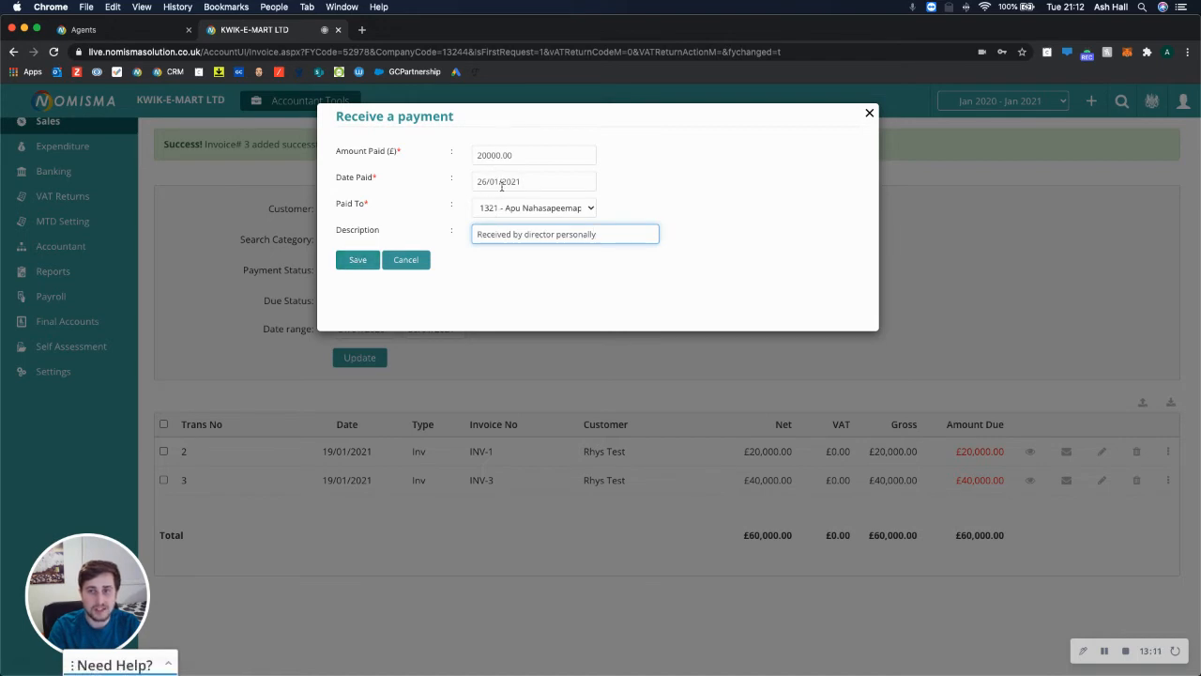
click(361, 261)
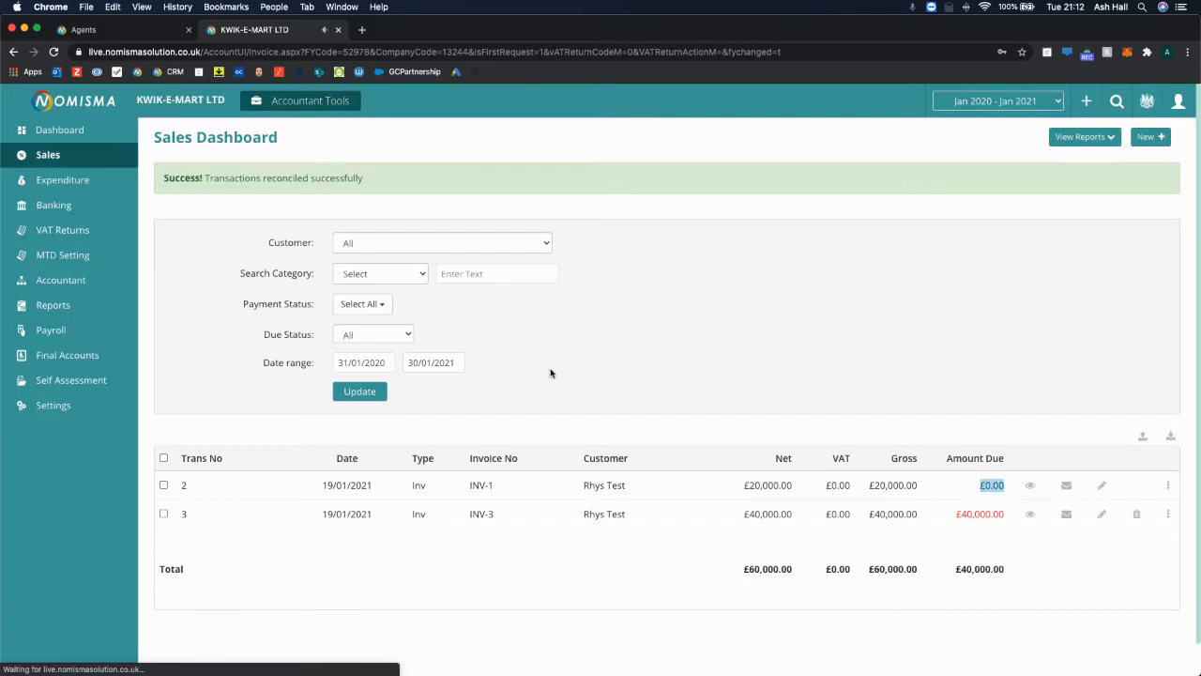
Start a new supplier bill in Expenditure for the individual client with bill number 2000.
click(89, 182)
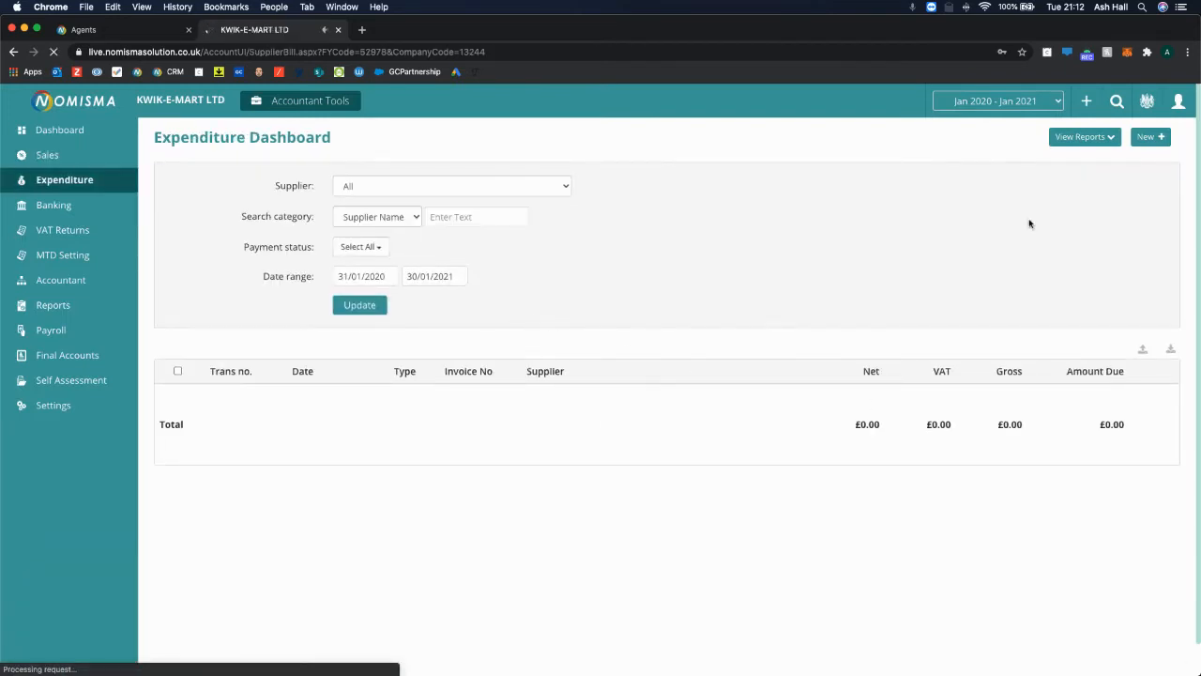
click(1149, 137)
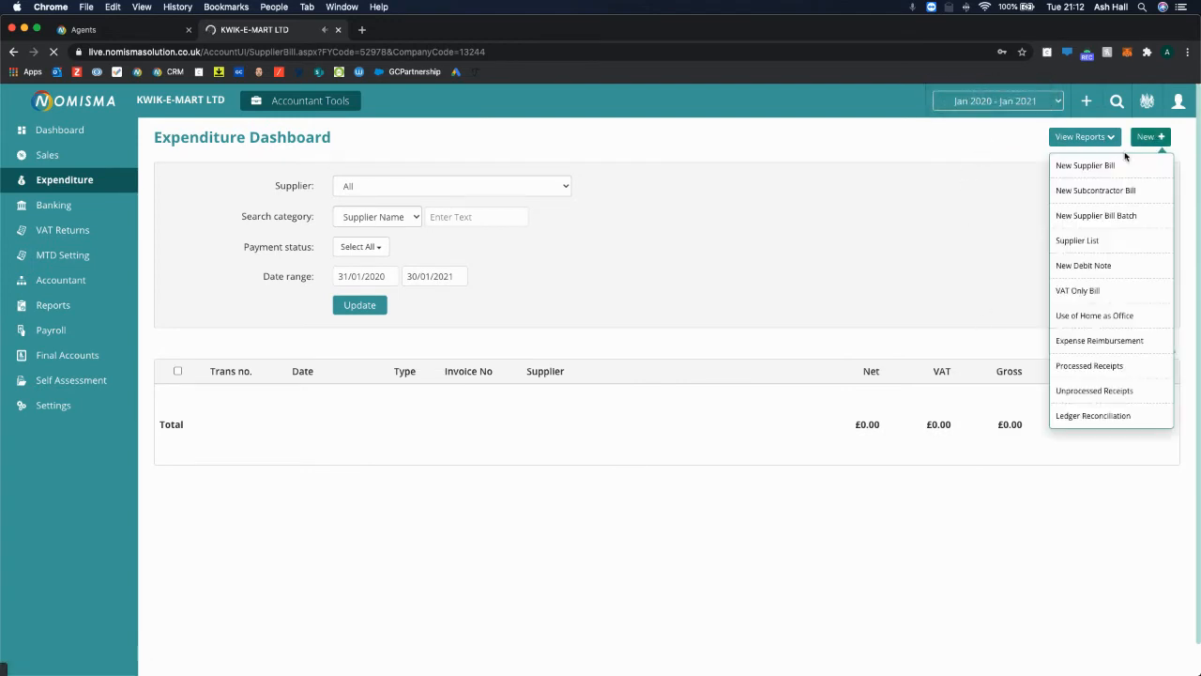
click(1110, 163)
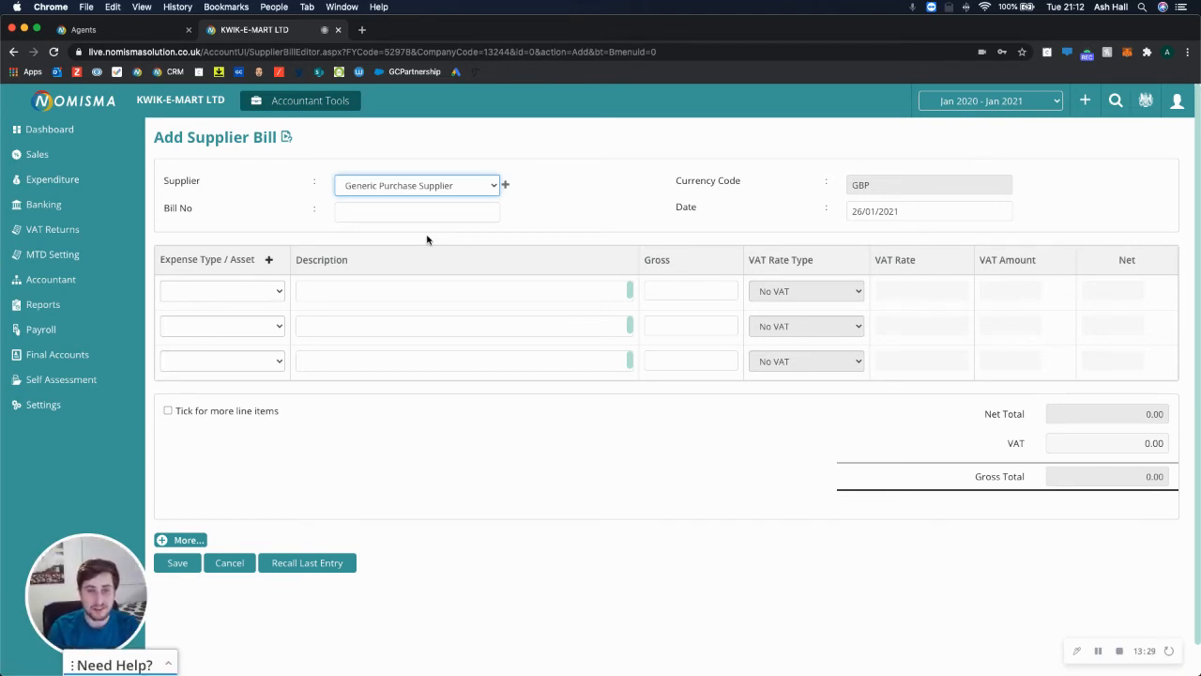
click(410, 187)
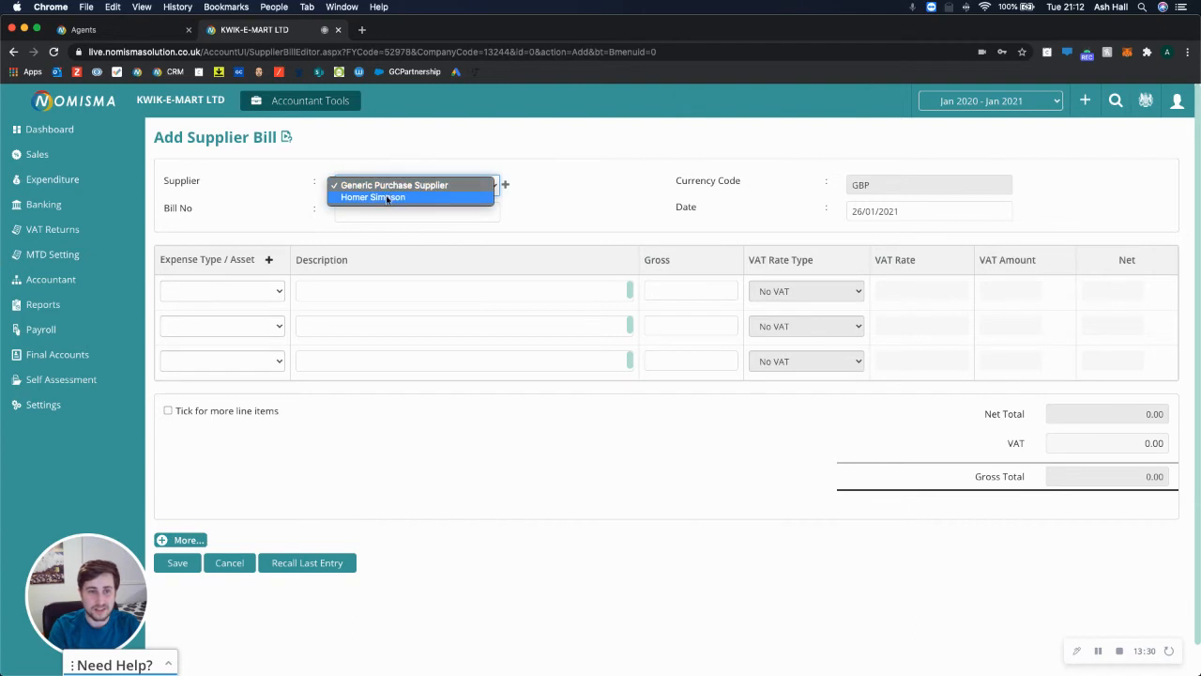
click(550, 205)
click(427, 190)
click(419, 198)
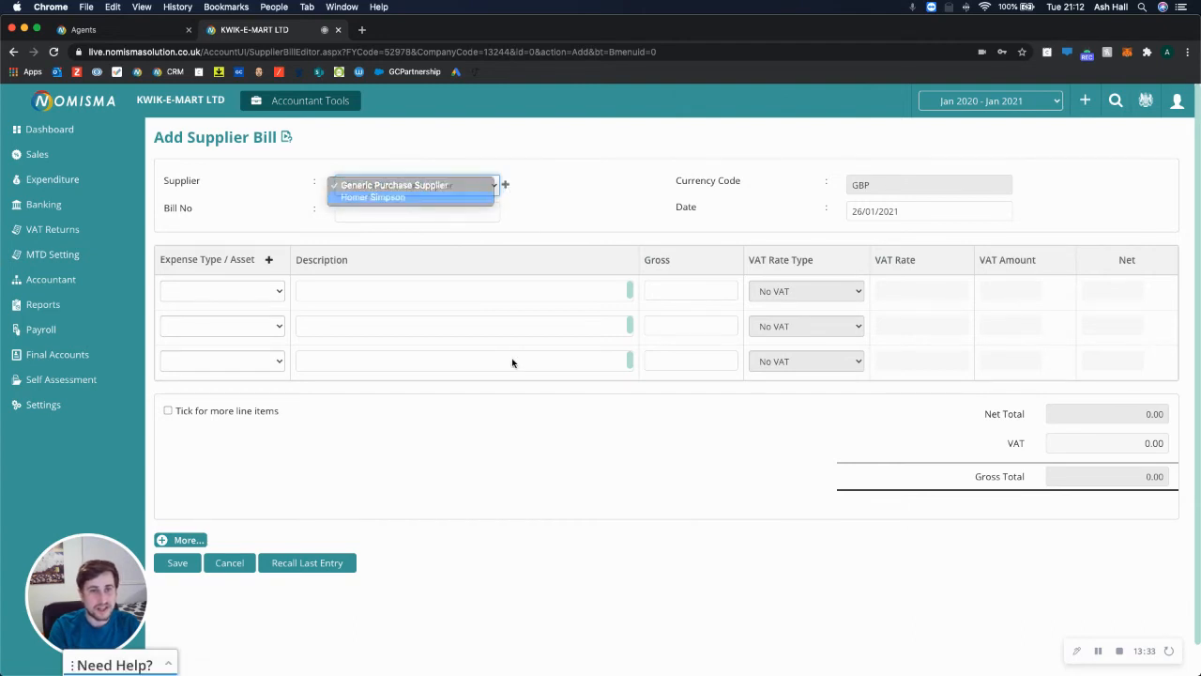
click(354, 215)
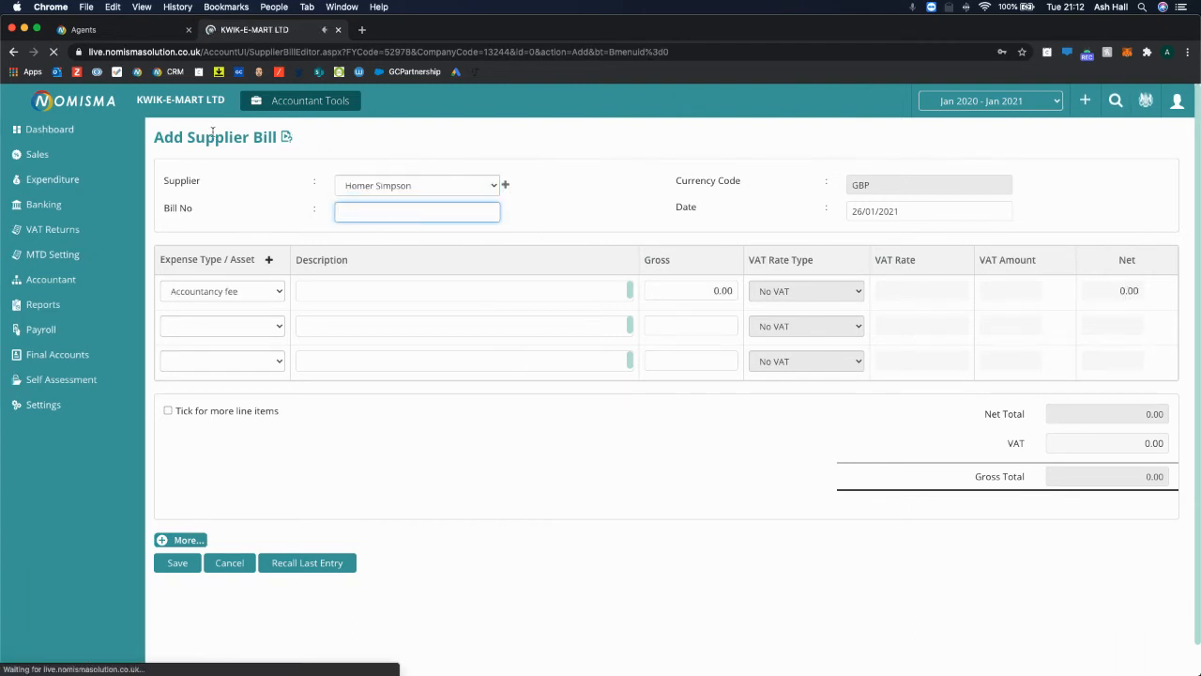
click(374, 211)
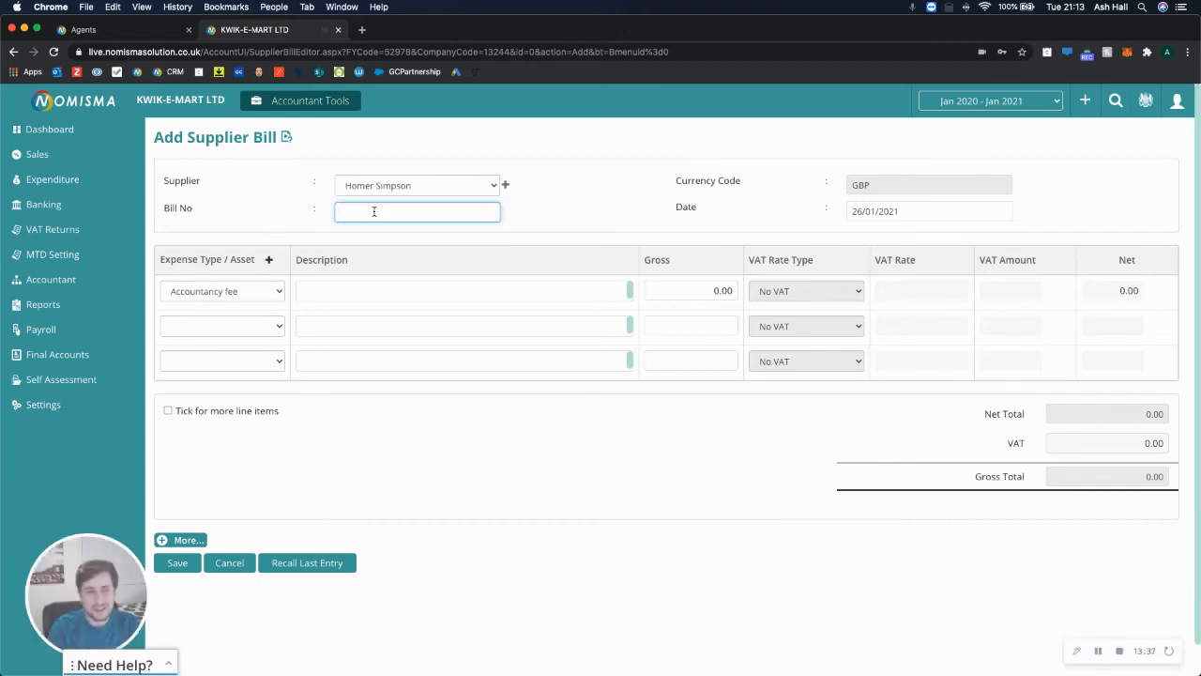
text(2000)
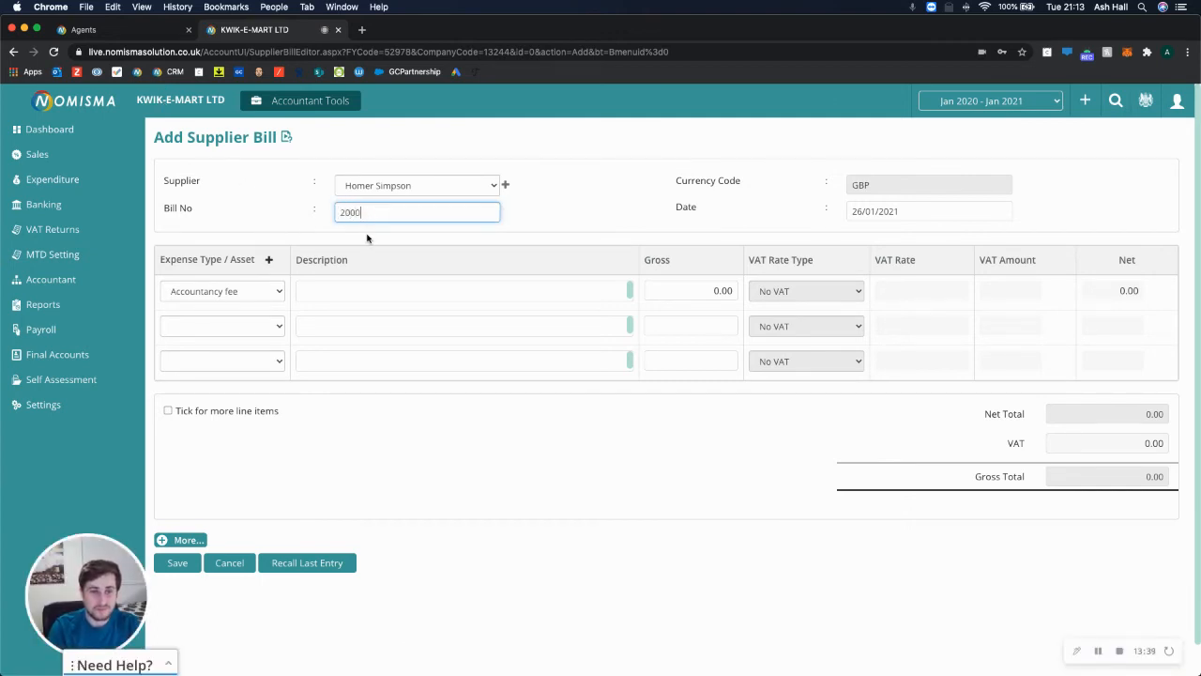
Set line 2 to professional, consultancy and legal fees and line 3 to telephone, internet and broadband.
click(257, 326)
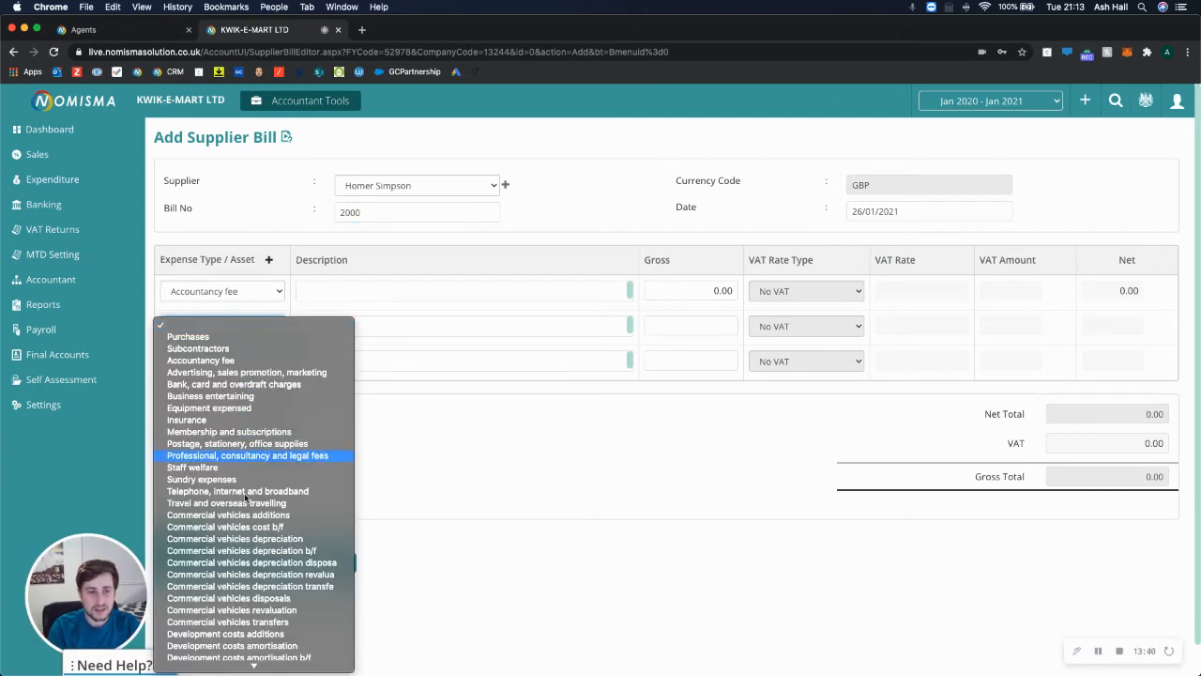
click(208, 455)
click(215, 361)
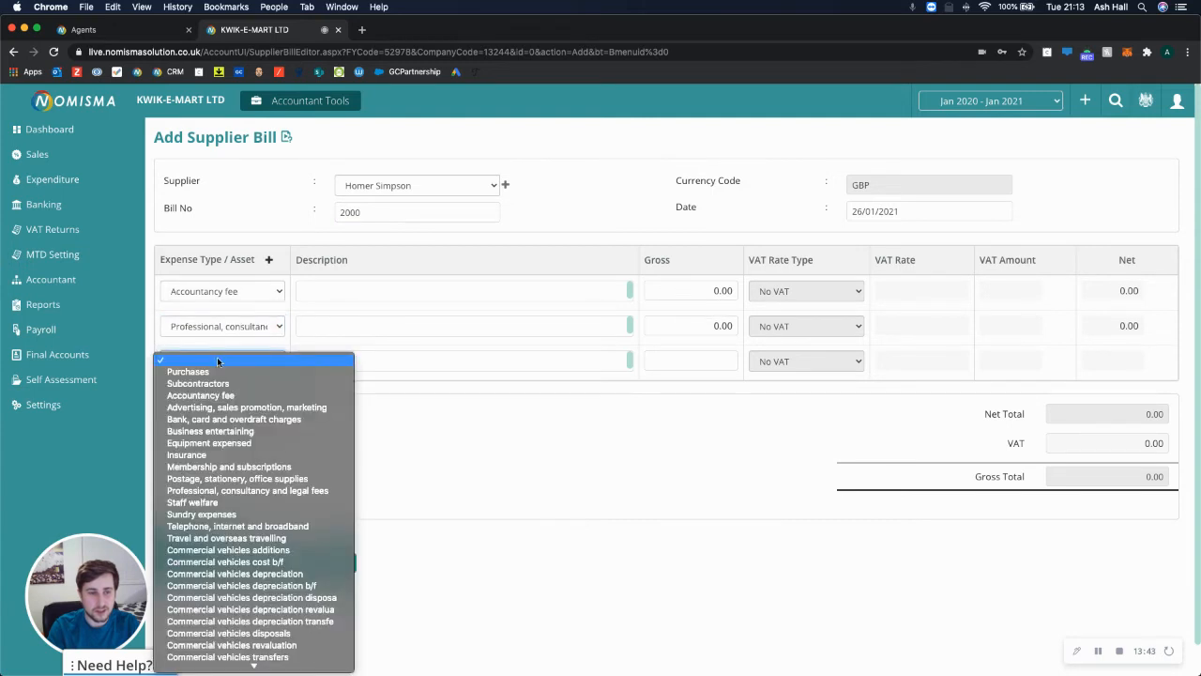
click(211, 405)
click(335, 295)
text(Tes)
click(334, 347)
text(Test)
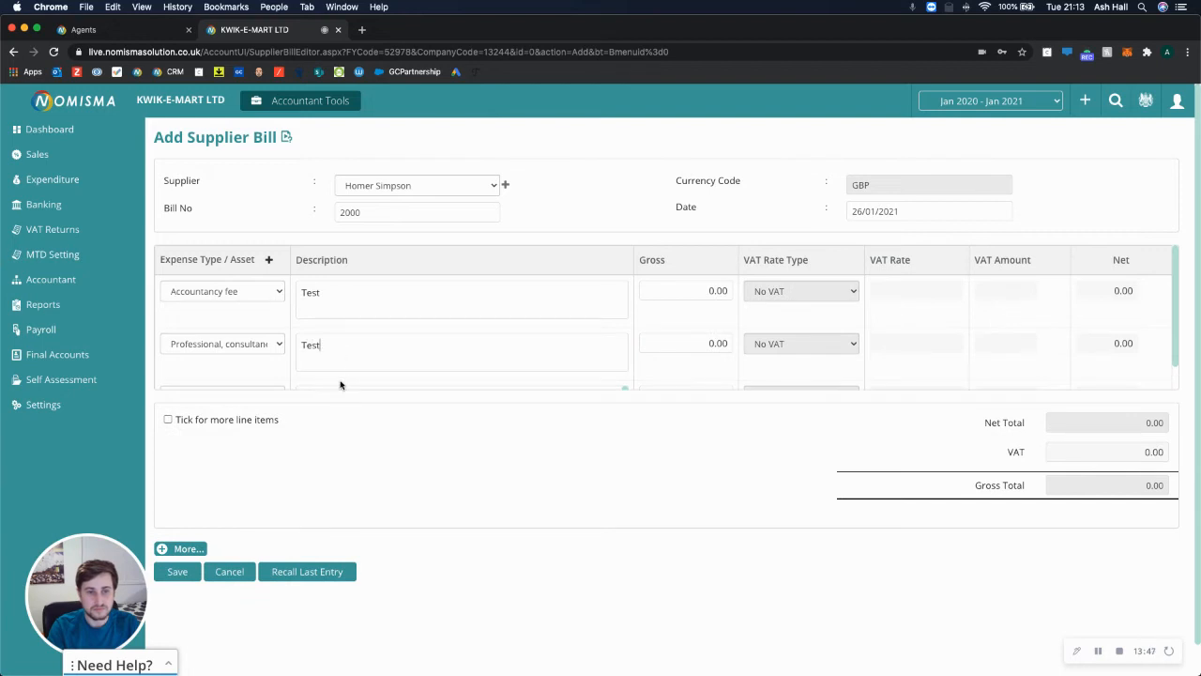
scroll(340, 381, down, 1)
click(342, 376)
key(t)
Describe each bill line as 'Test' with a gross of 100, then save the bill.
click(350, 297)
text(Test)
click(354, 340)
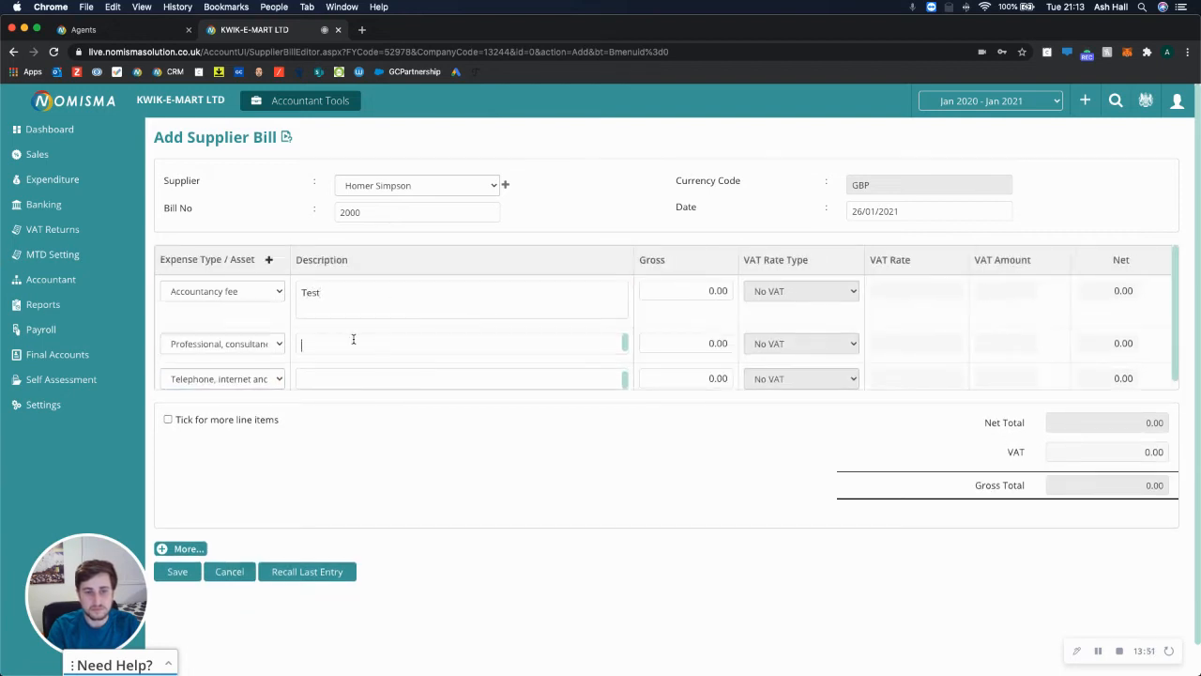
click(717, 291)
click(469, 336)
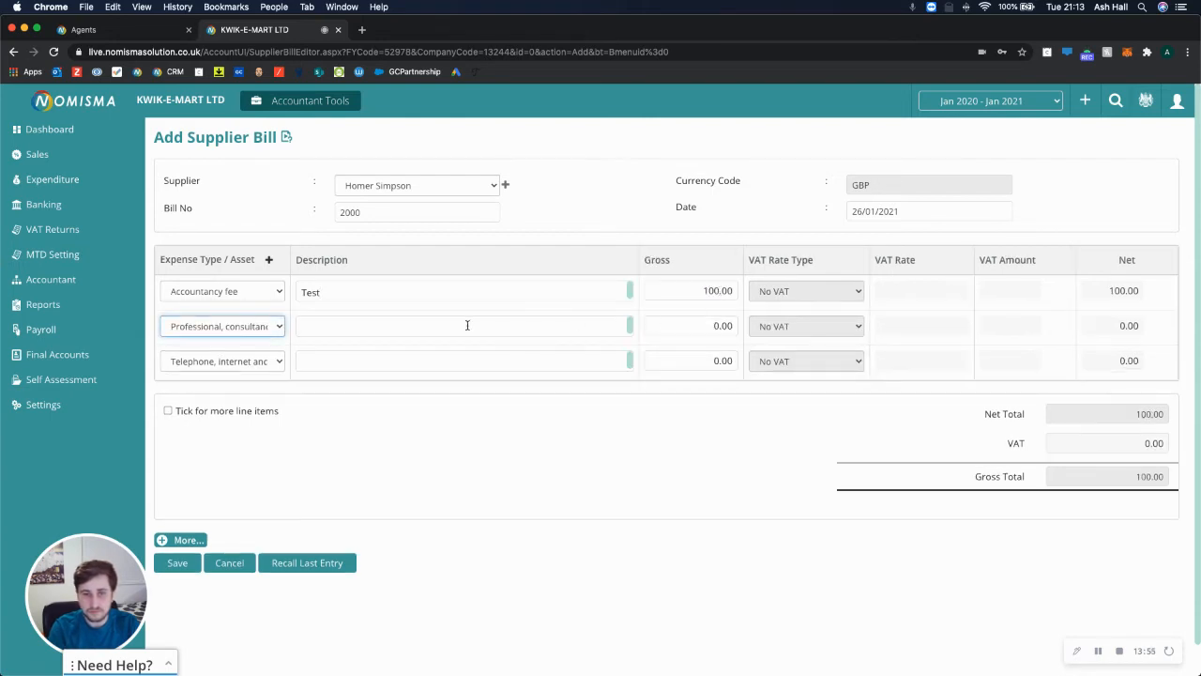
text(Test)
key(Tab)
text(100)
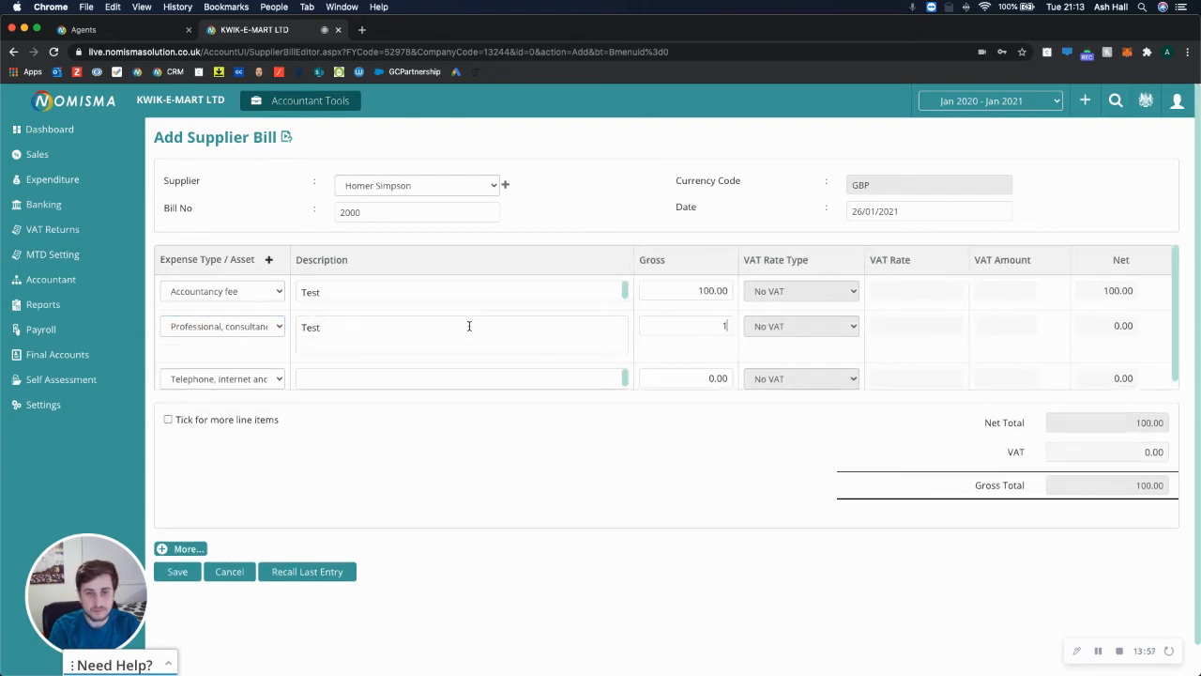
key(Tab)
key(Tab)
key(Tab)
text(T)
key(Tab)
text(100)
key(Tab)
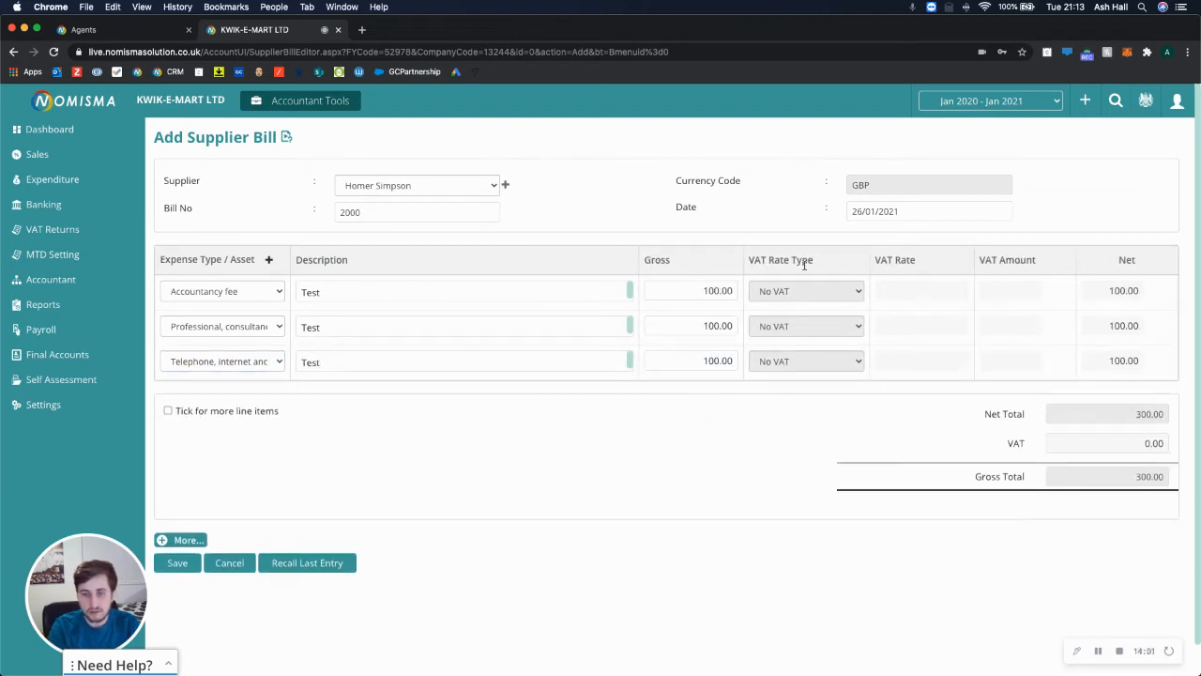
scroll(729, 389, down, 1)
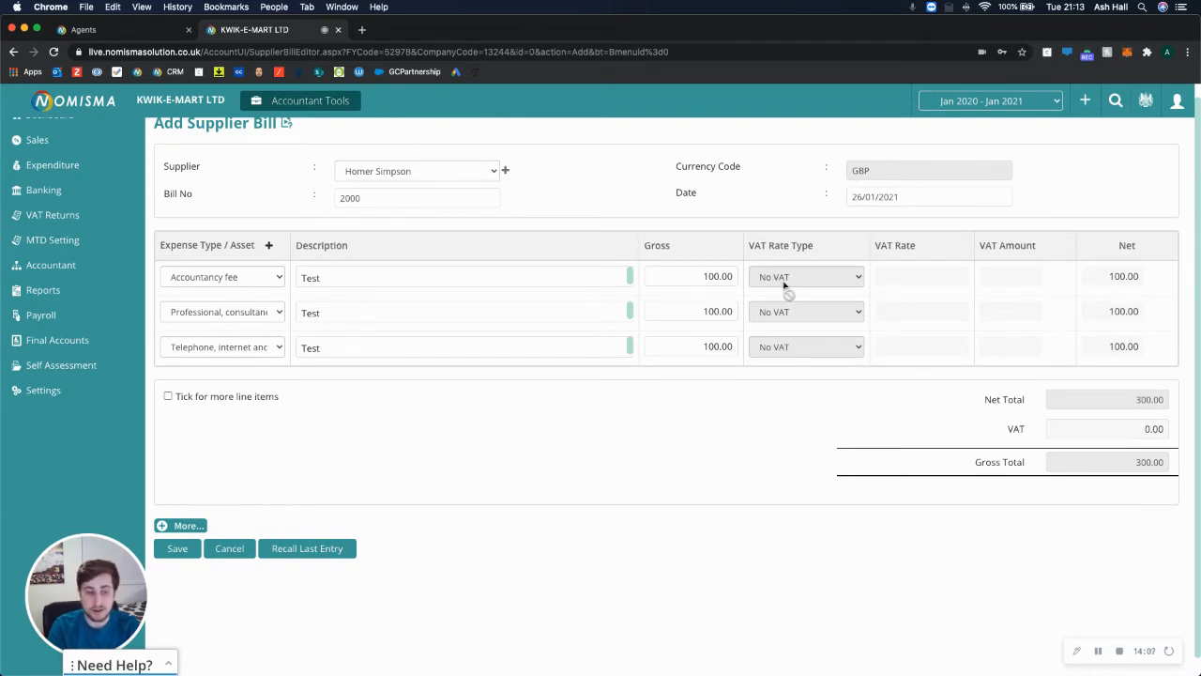
click(185, 548)
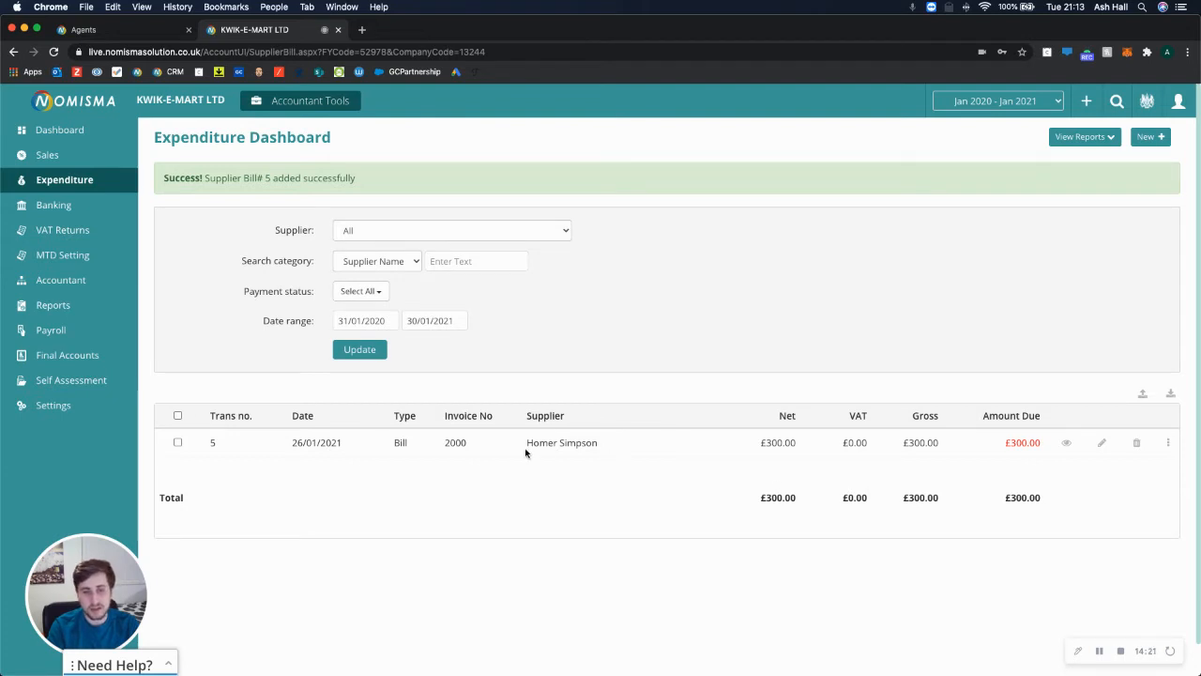
Record a £150 payment on Bill 5 paid from the director's account.
click(1169, 444)
click(1119, 485)
click(531, 306)
click(536, 363)
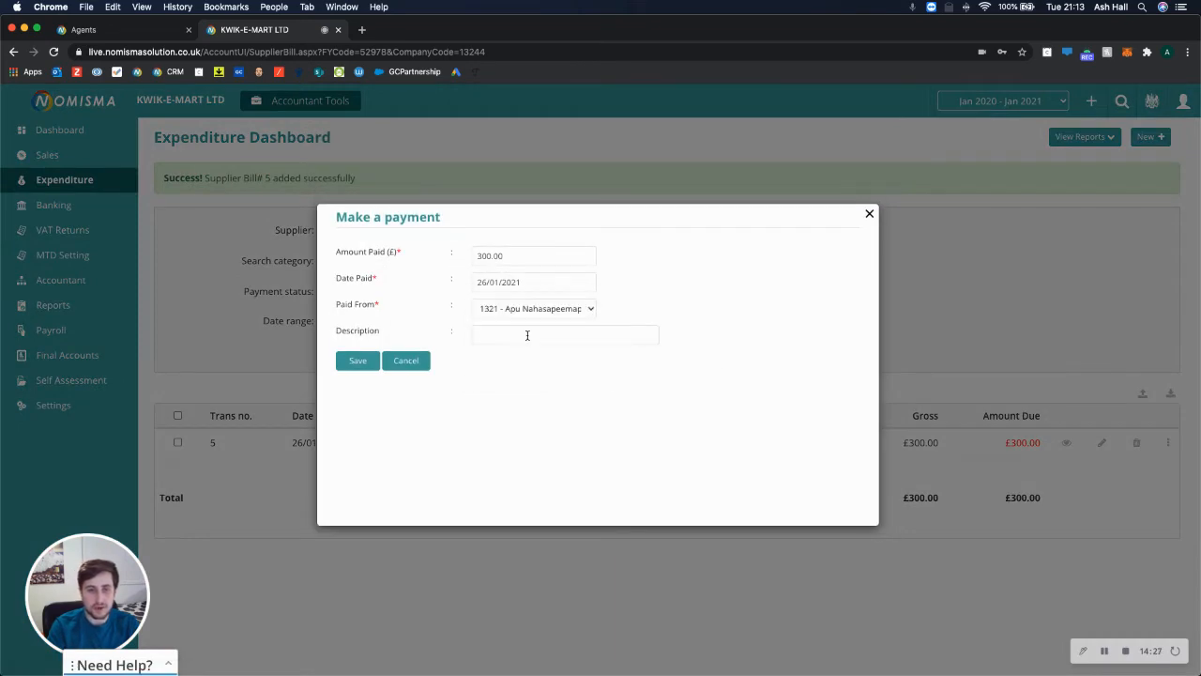
click(527, 335)
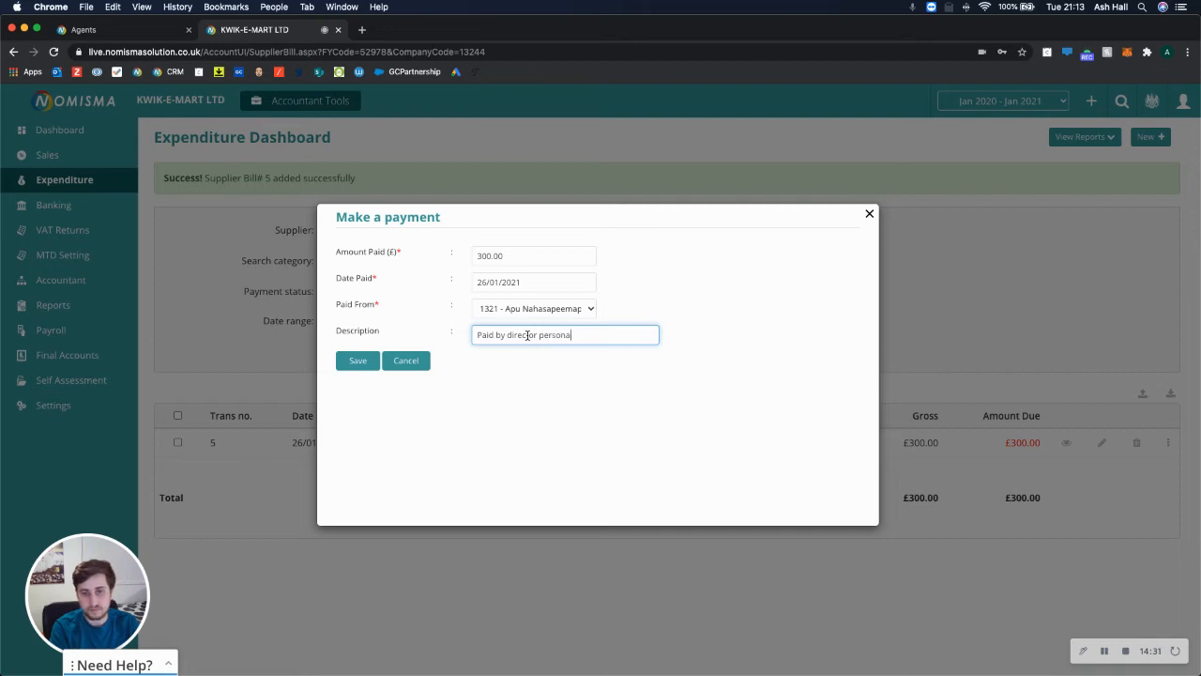
drag(511, 255, 461, 257)
key(BackSpace)
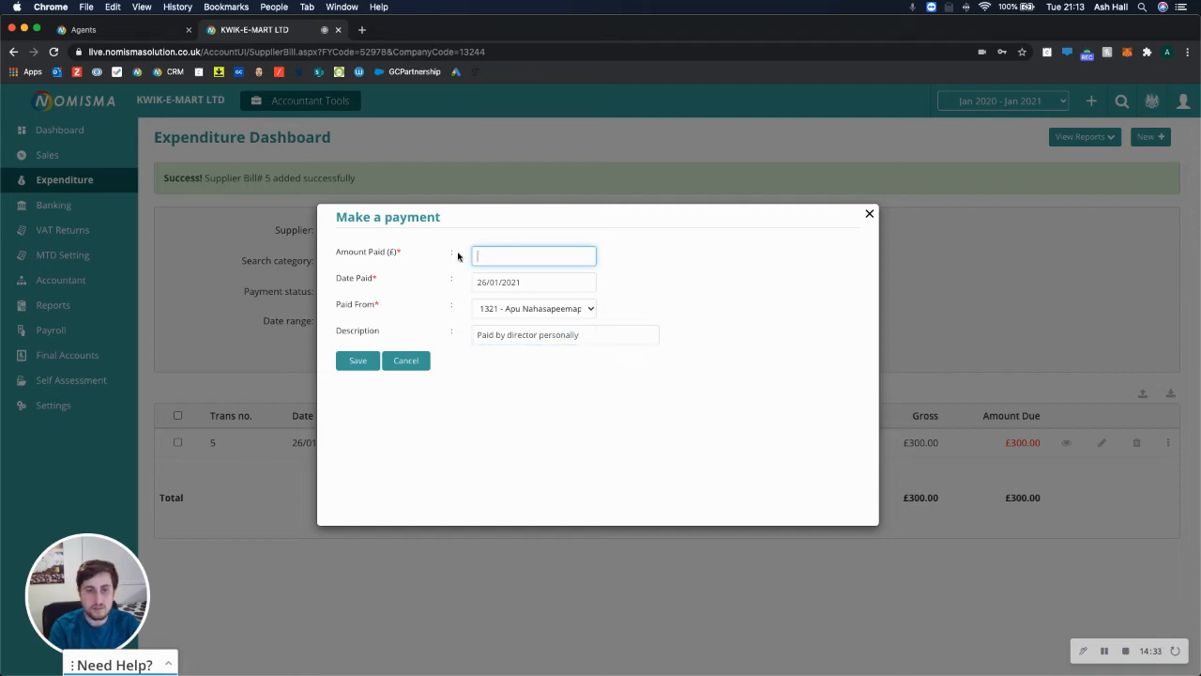
text(150)
click(358, 362)
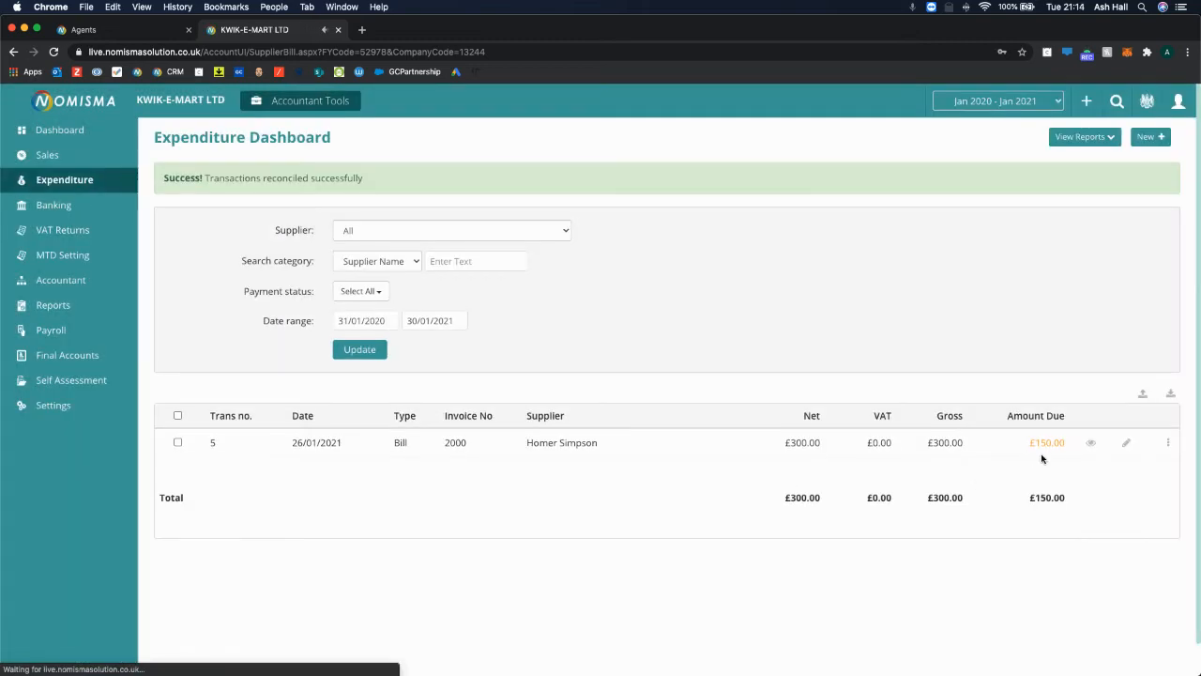
Check the £150.00 still due, then go to the bank transactions page.
drag(1059, 442, 1034, 441)
click(816, 522)
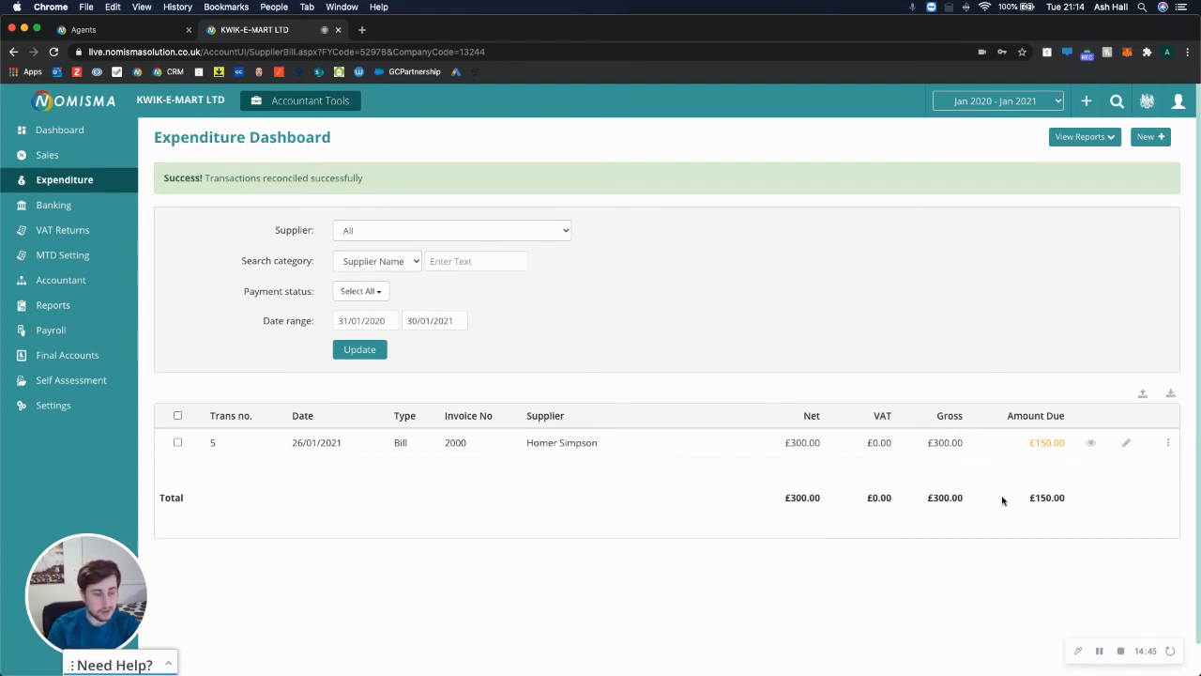
click(79, 210)
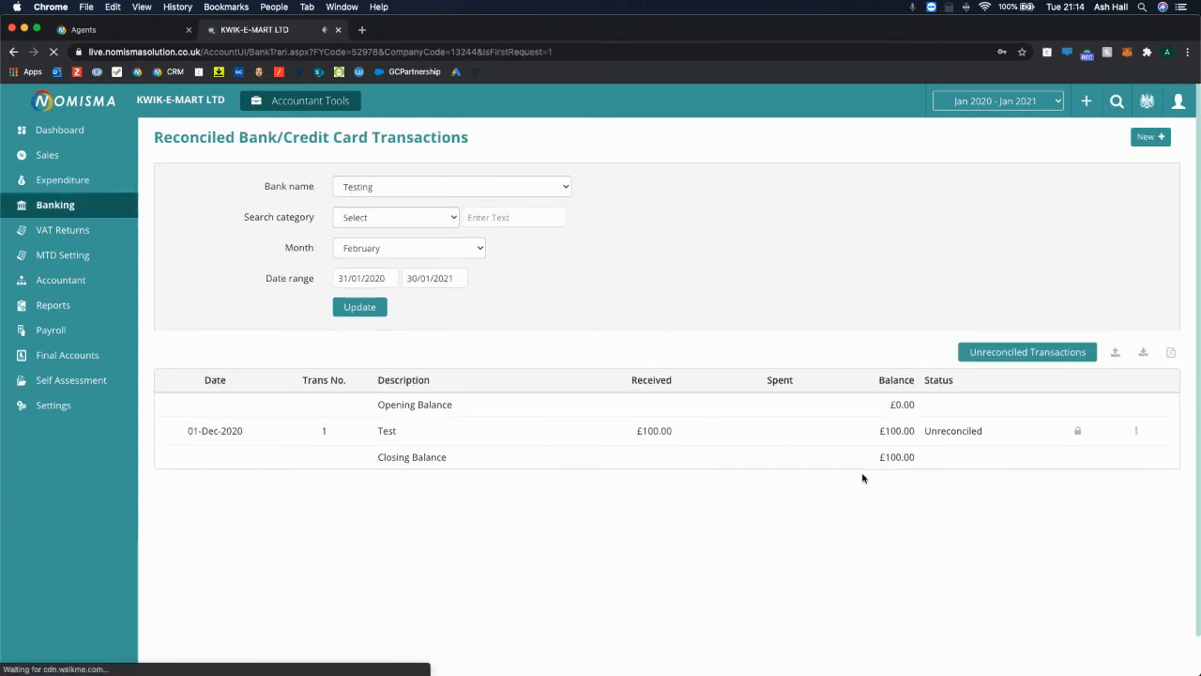
Choose Setup New Bank Feed from Banking's New menu to reach TrueLayer's consent page.
click(1160, 138)
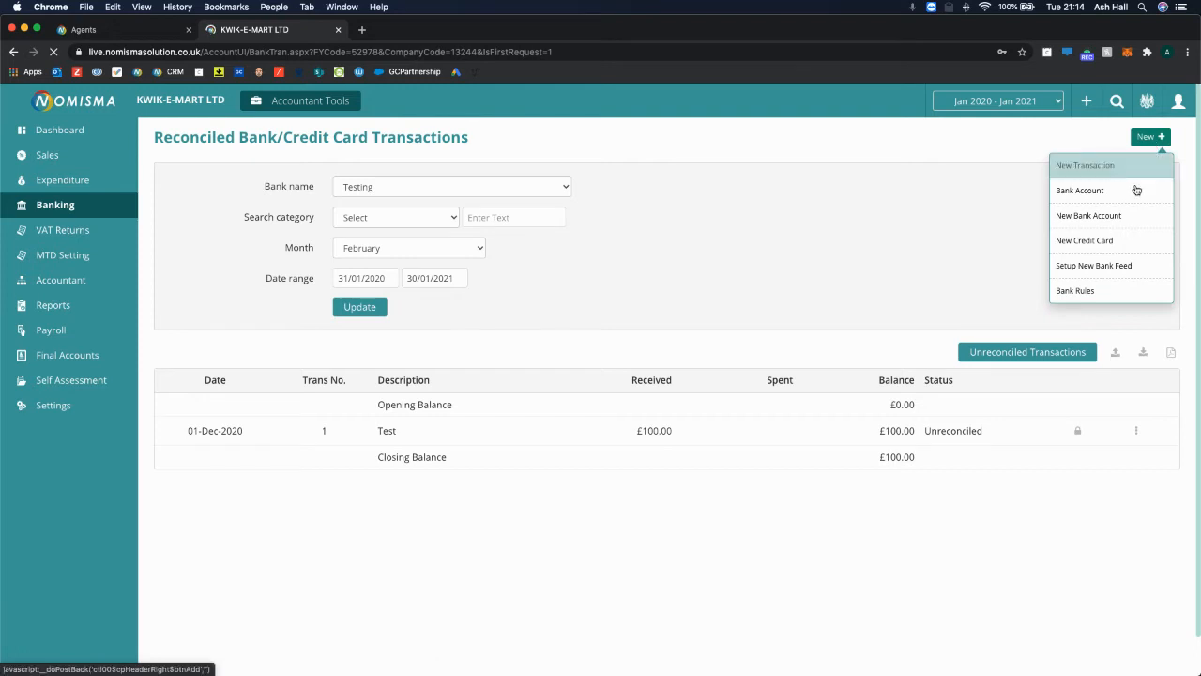
click(1085, 270)
click(410, 31)
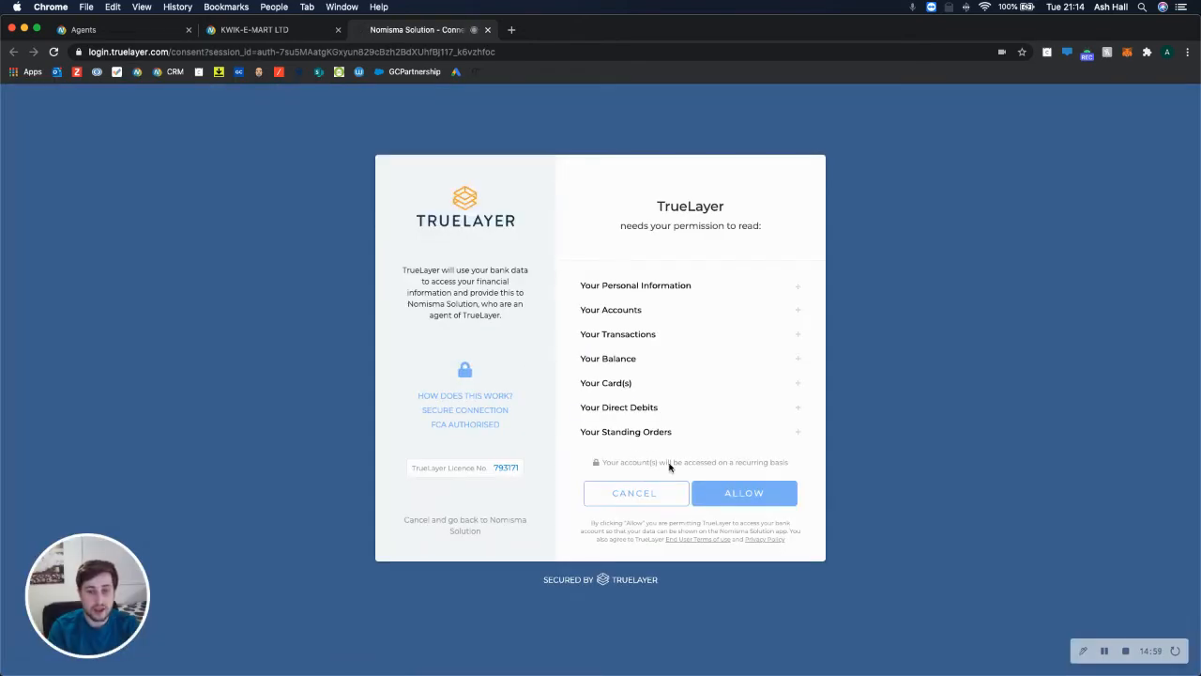
Allow TrueLayer to read the bank data, then pick Danske Bank from the bank list.
click(740, 492)
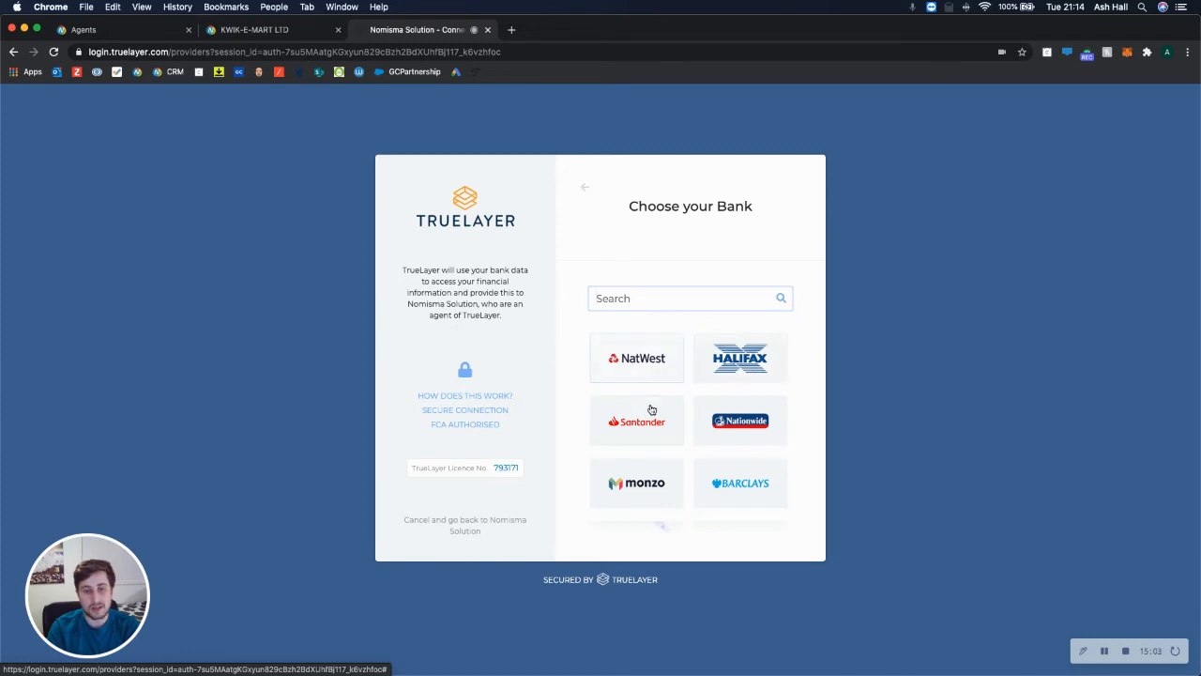
scroll(643, 472, down, 3)
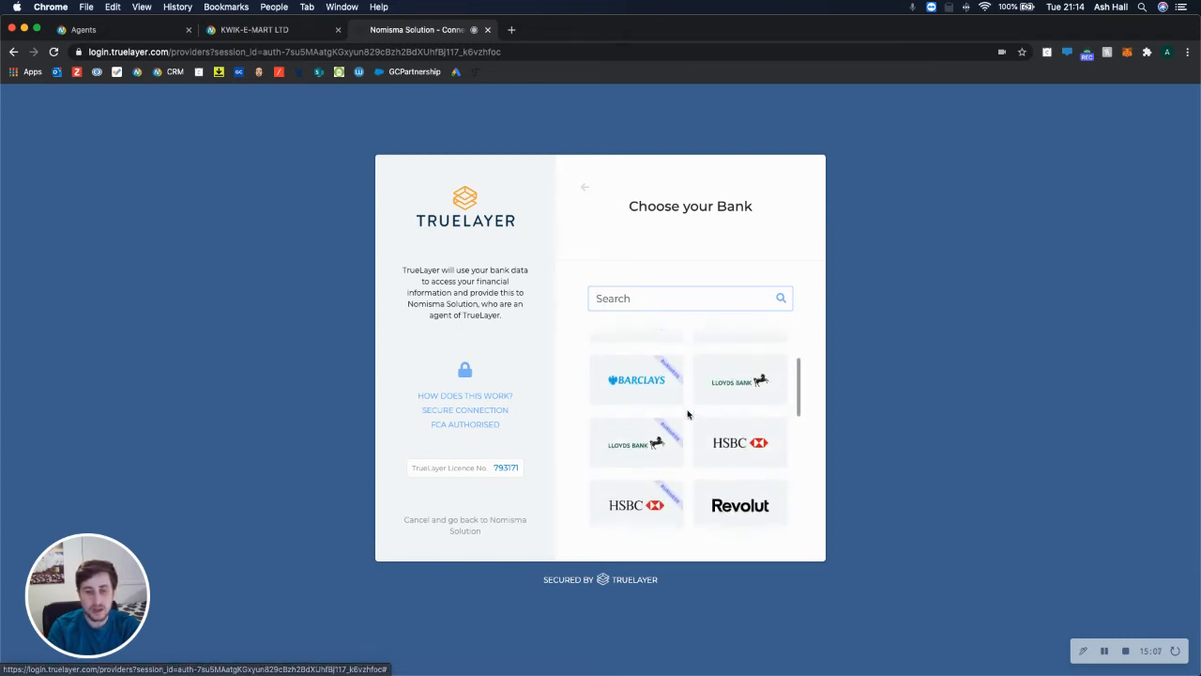
scroll(713, 413, up, 3)
scroll(656, 427, down, 2)
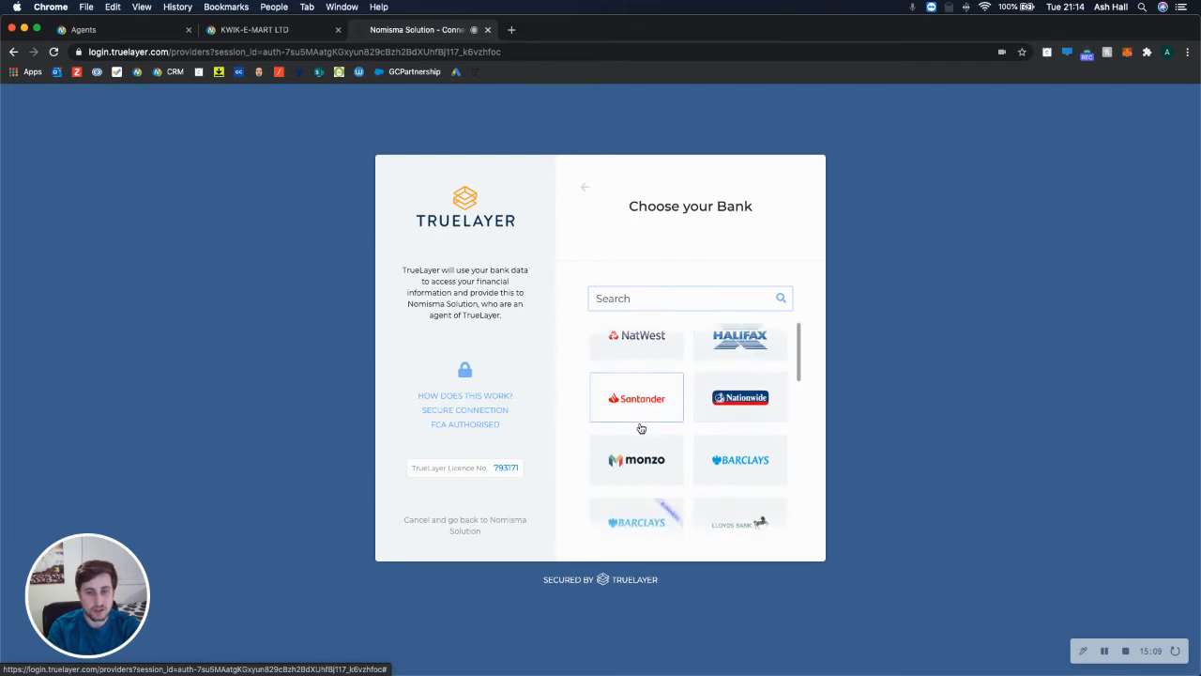
scroll(688, 433, down, 3)
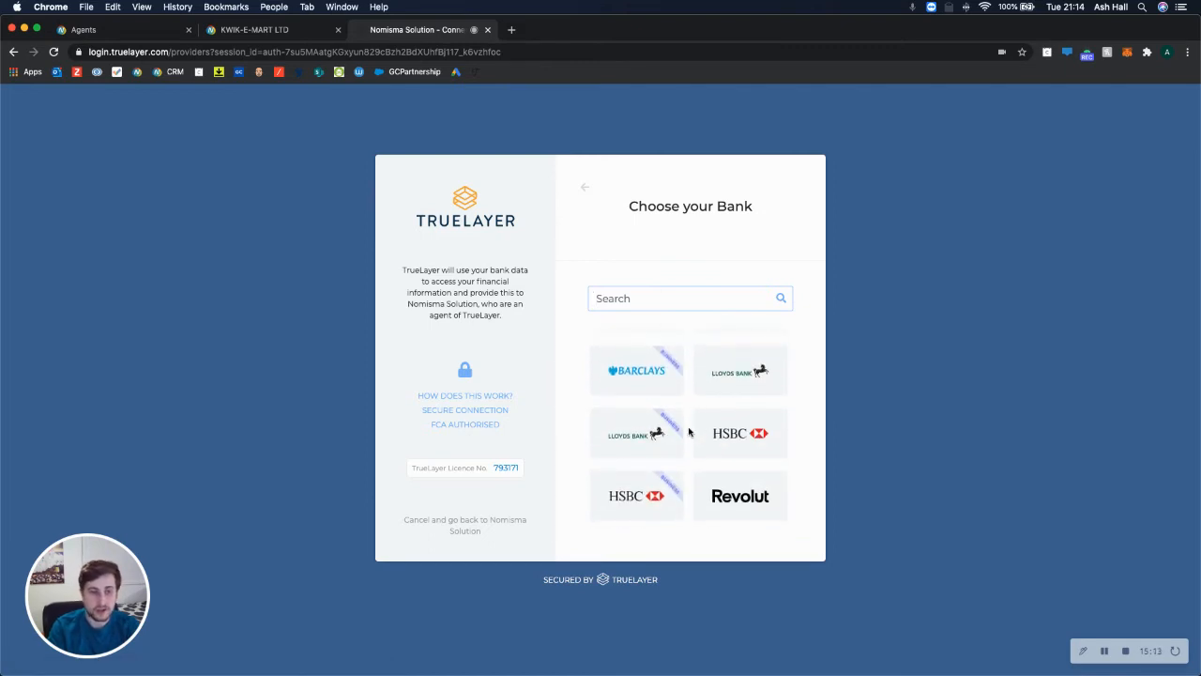
scroll(688, 432, down, 3)
scroll(688, 431, down, 5)
scroll(688, 432, down, 2)
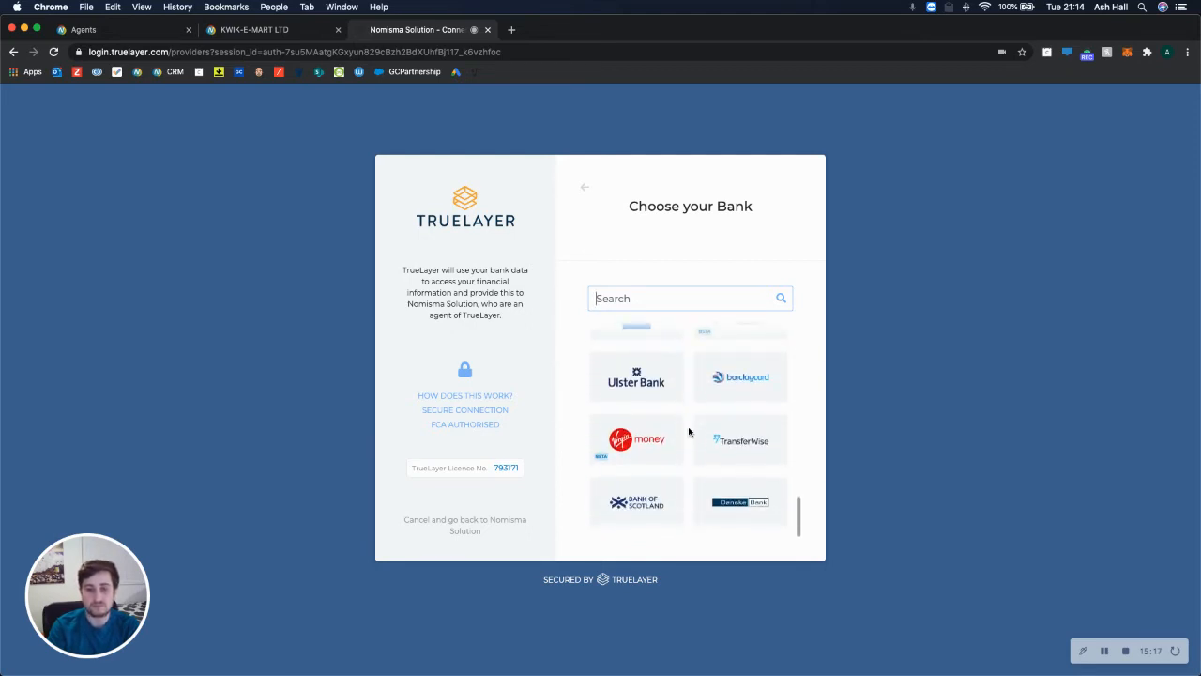
click(713, 482)
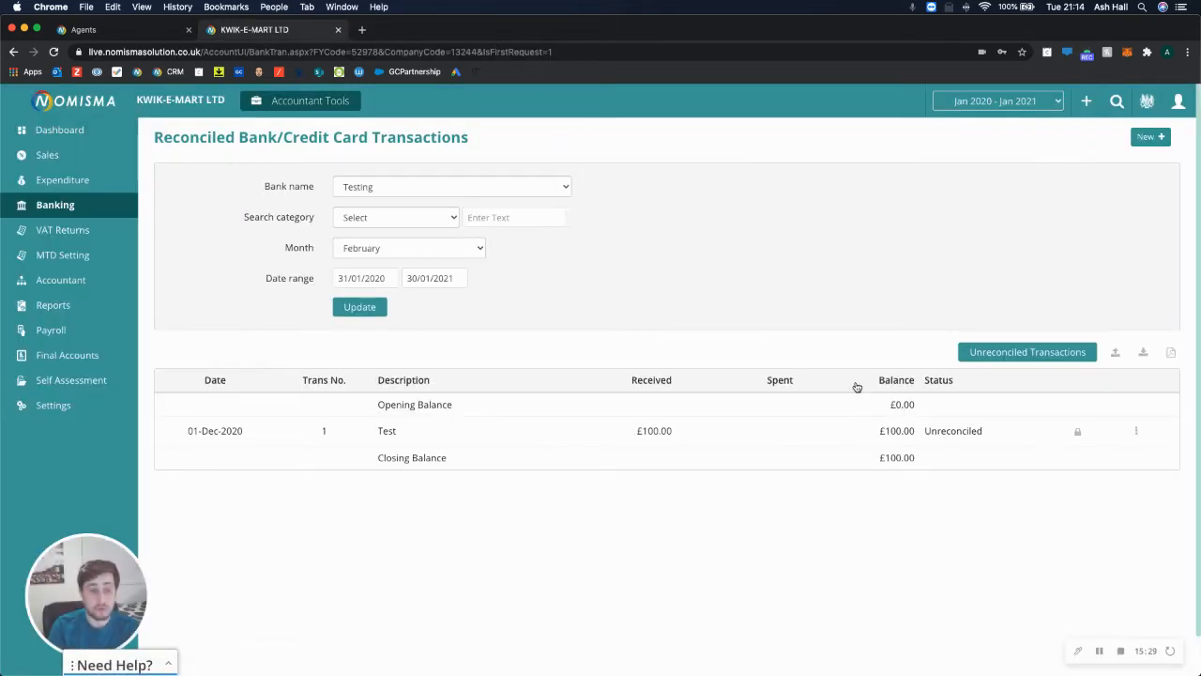
Show Testing's unreconciled transactions and start a New Rule.
click(1010, 353)
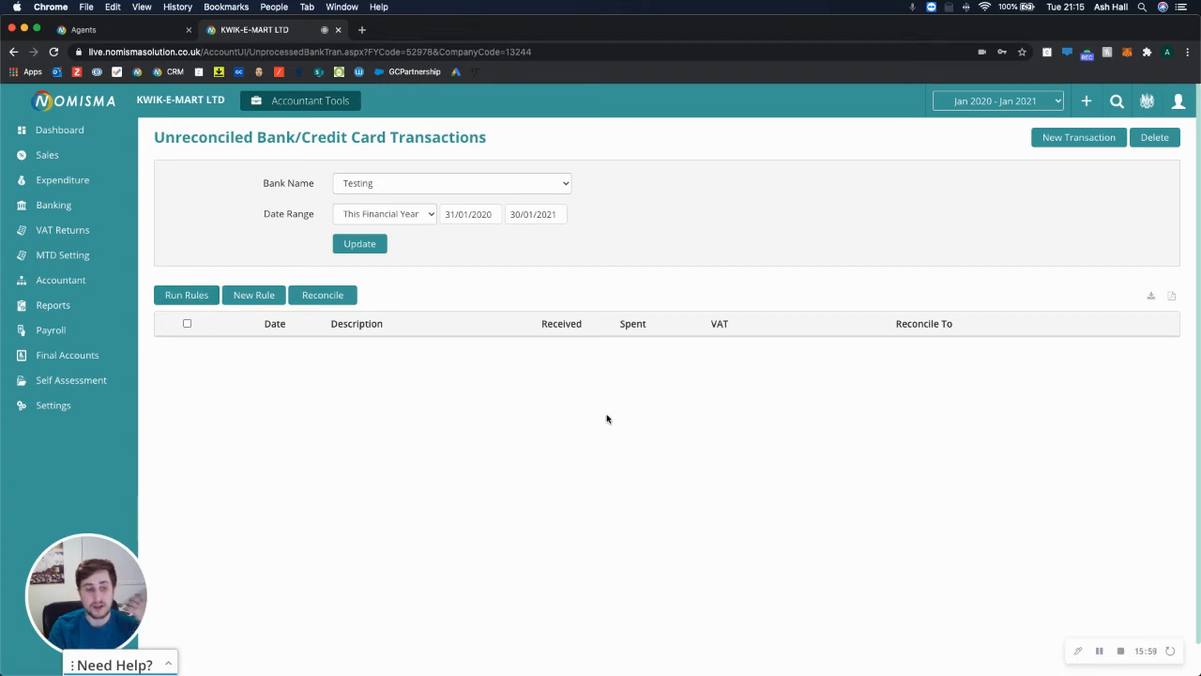
click(256, 296)
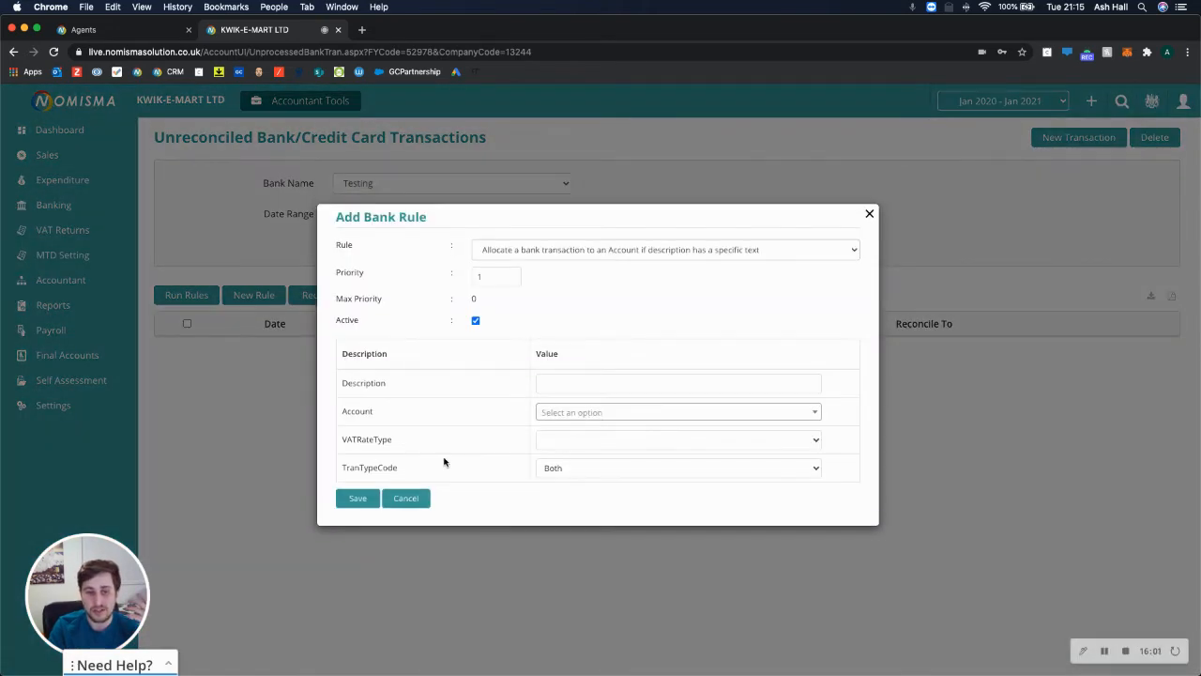
Inspect the TranTypeCode, Account and VATRateType options, then cancel the bank rule.
click(550, 468)
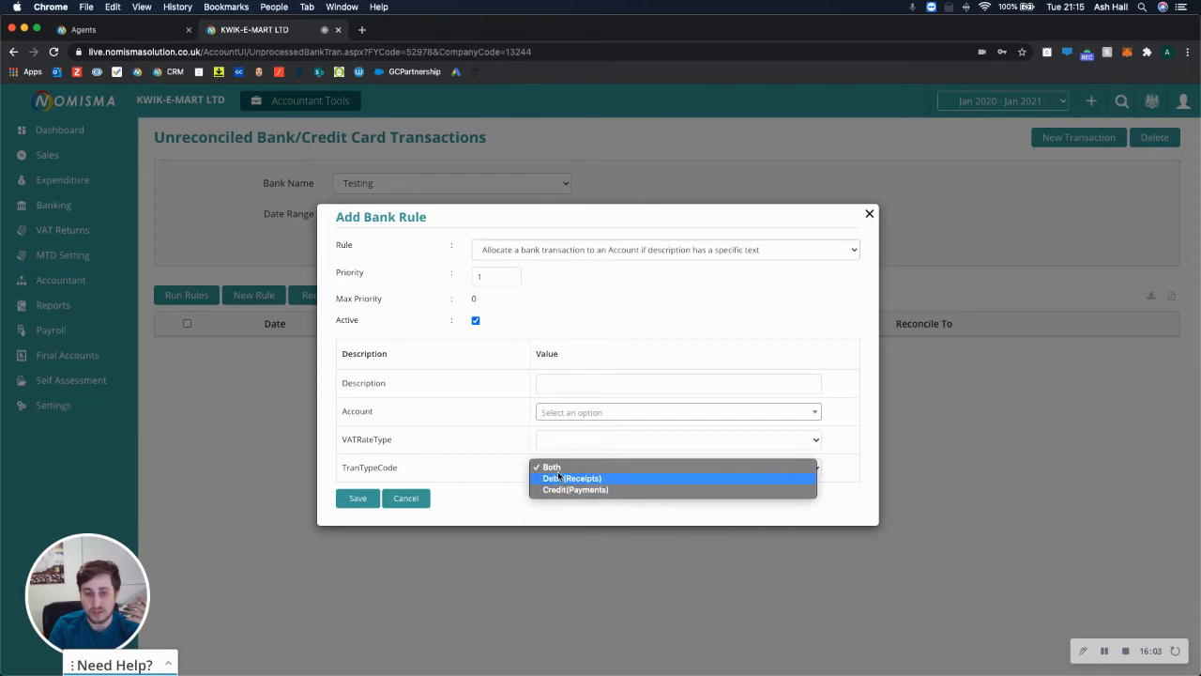
click(500, 457)
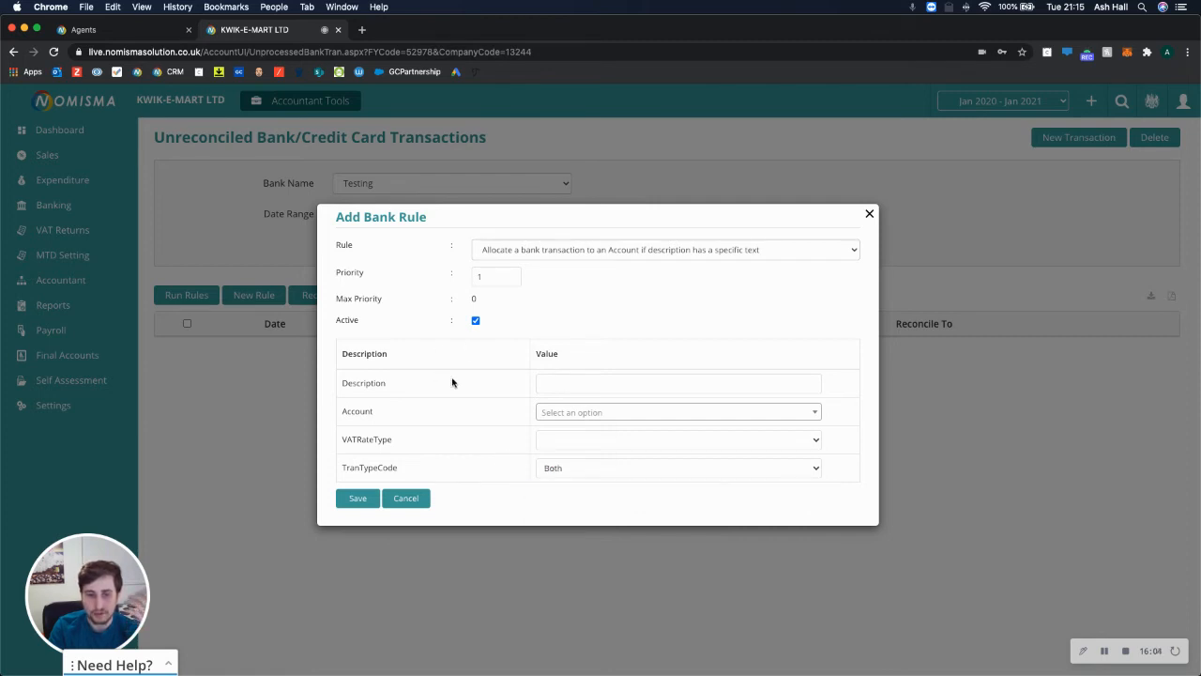
click(572, 413)
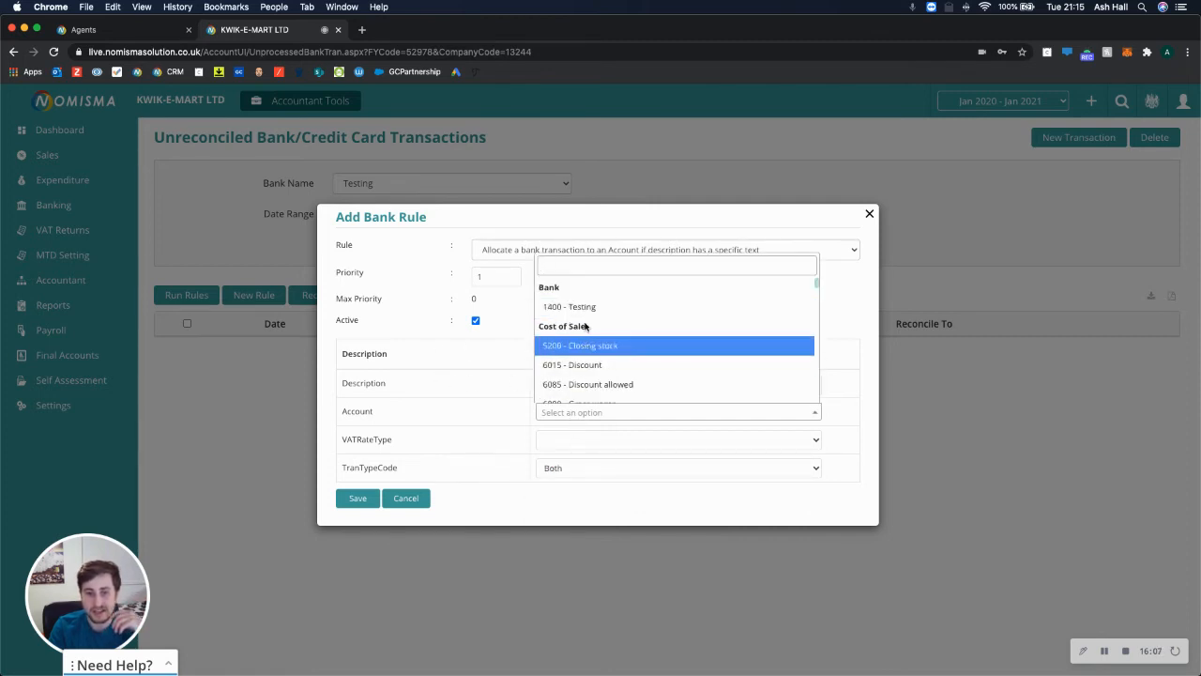
click(497, 410)
click(569, 440)
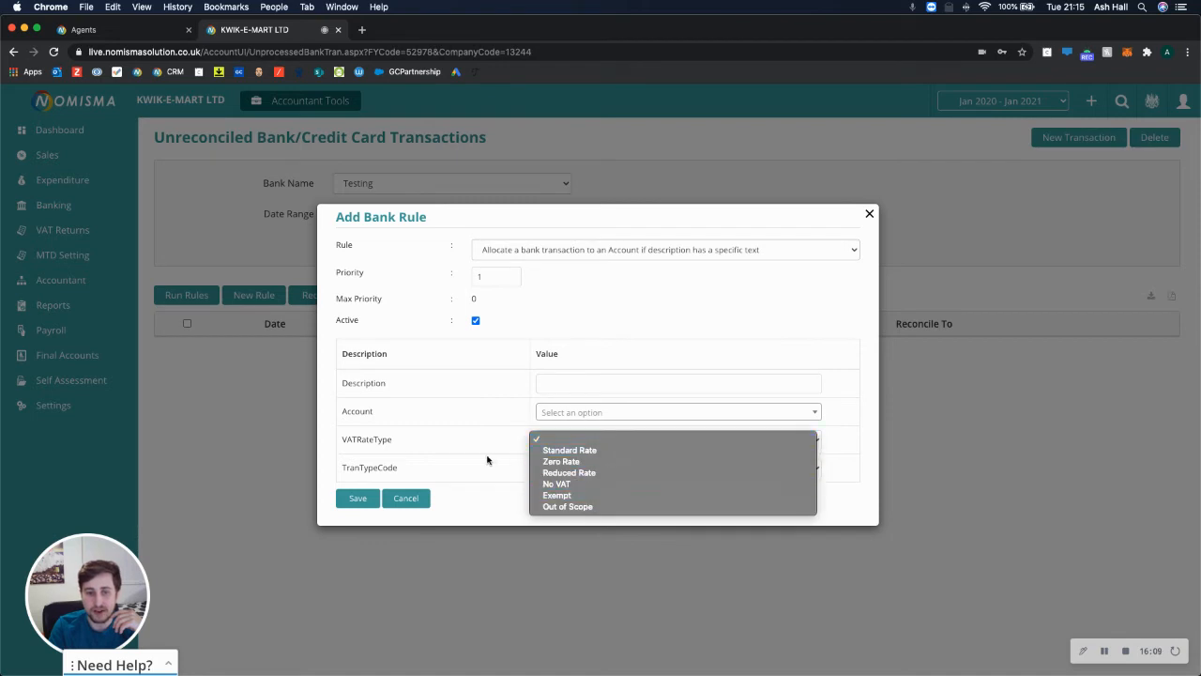
click(516, 464)
click(584, 466)
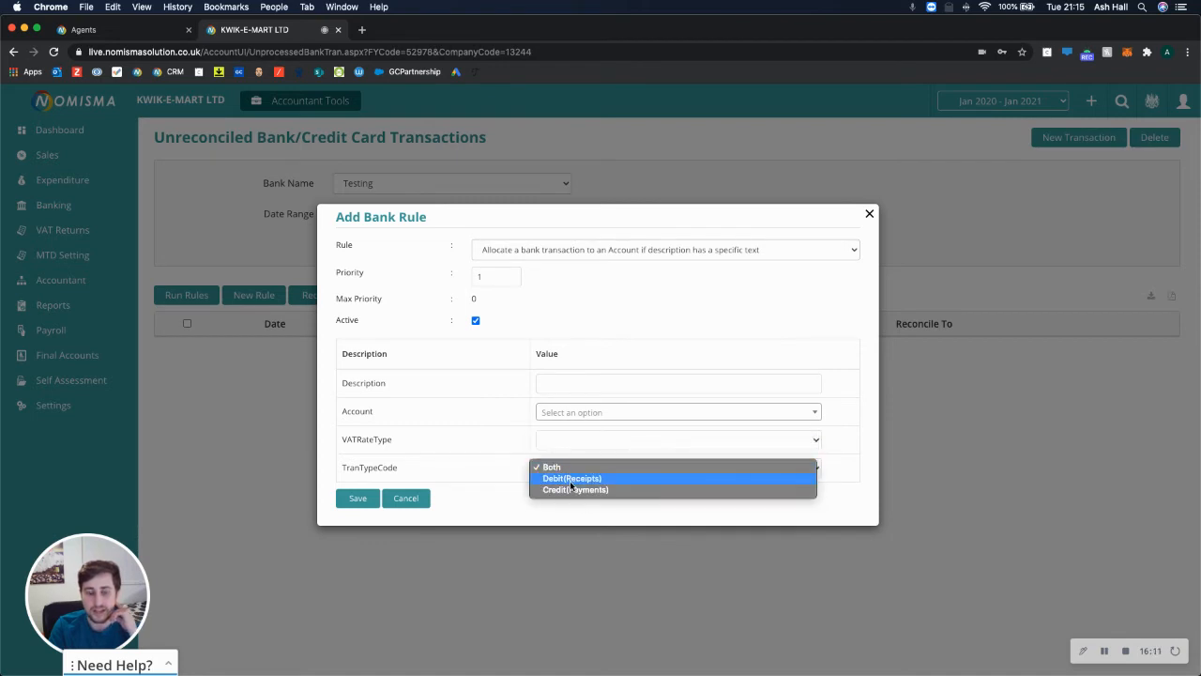
click(475, 467)
click(421, 492)
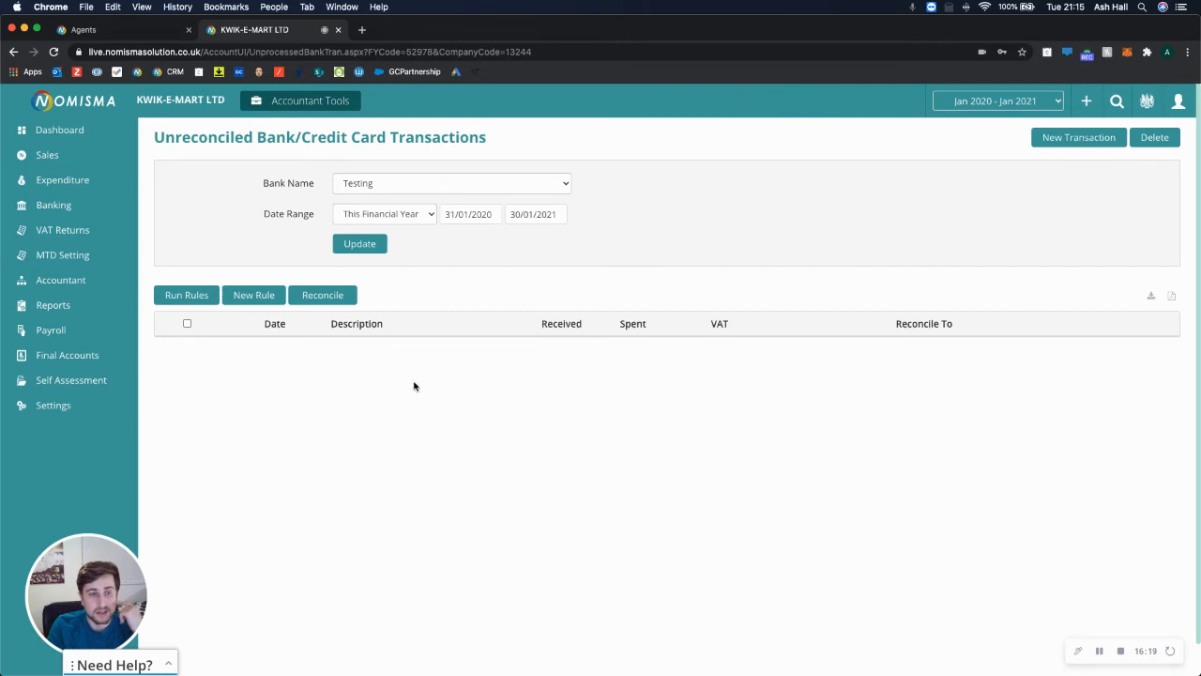
Look over the Accountant Tools shortcuts on the accountant dashboard, then go to Reports.
click(64, 283)
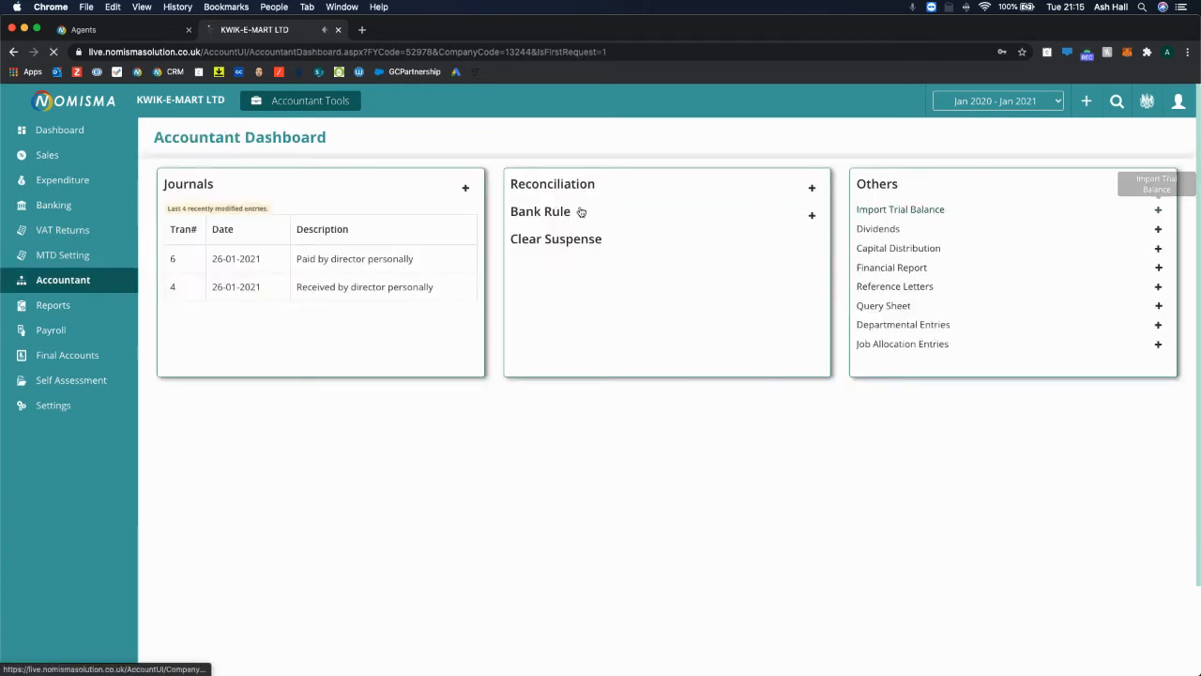
click(299, 109)
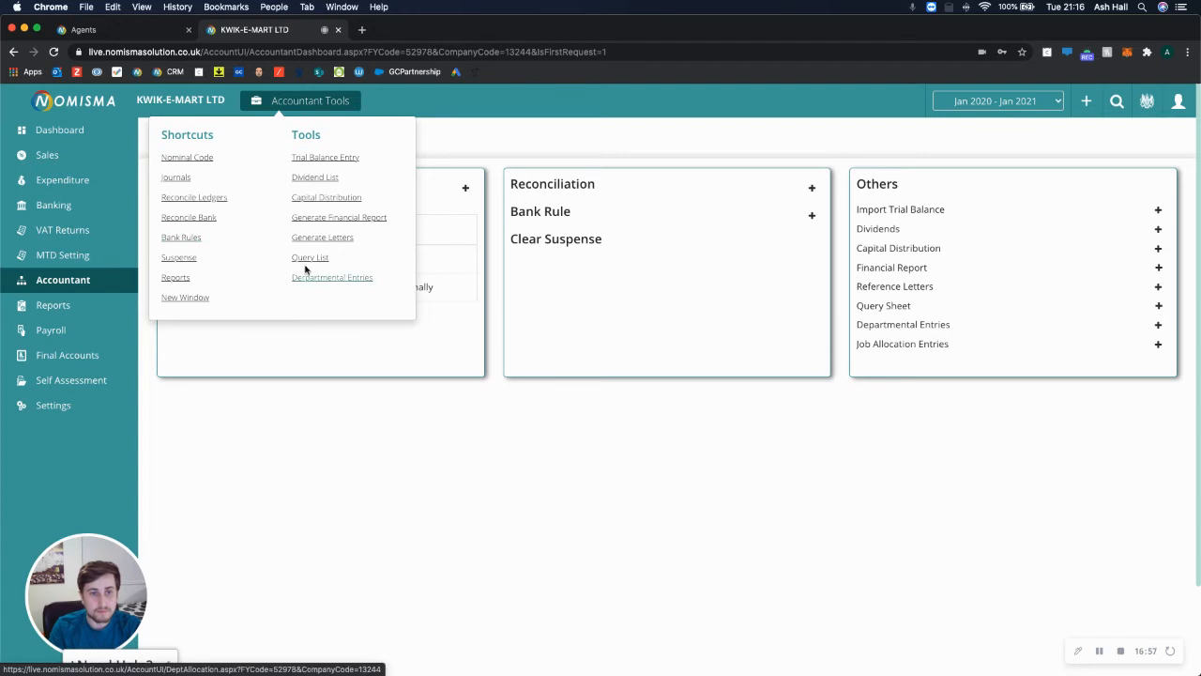
click(74, 307)
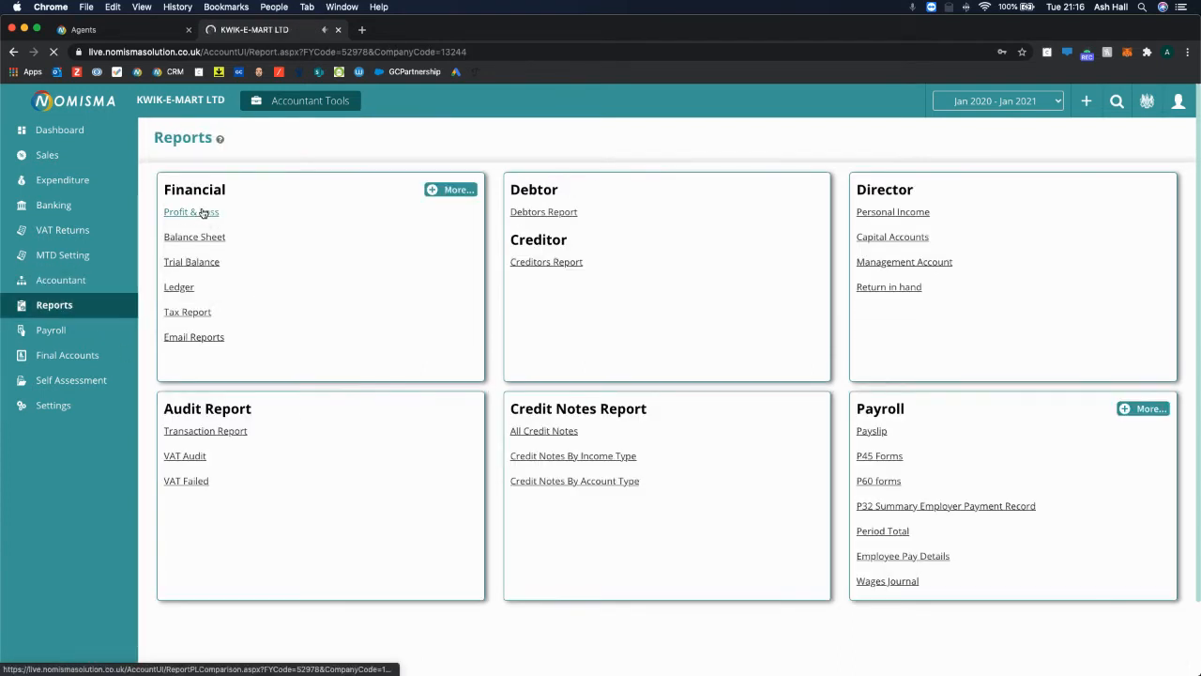
Run the Profit & Loss report for This Month compared against 10 periods and browse it.
click(202, 213)
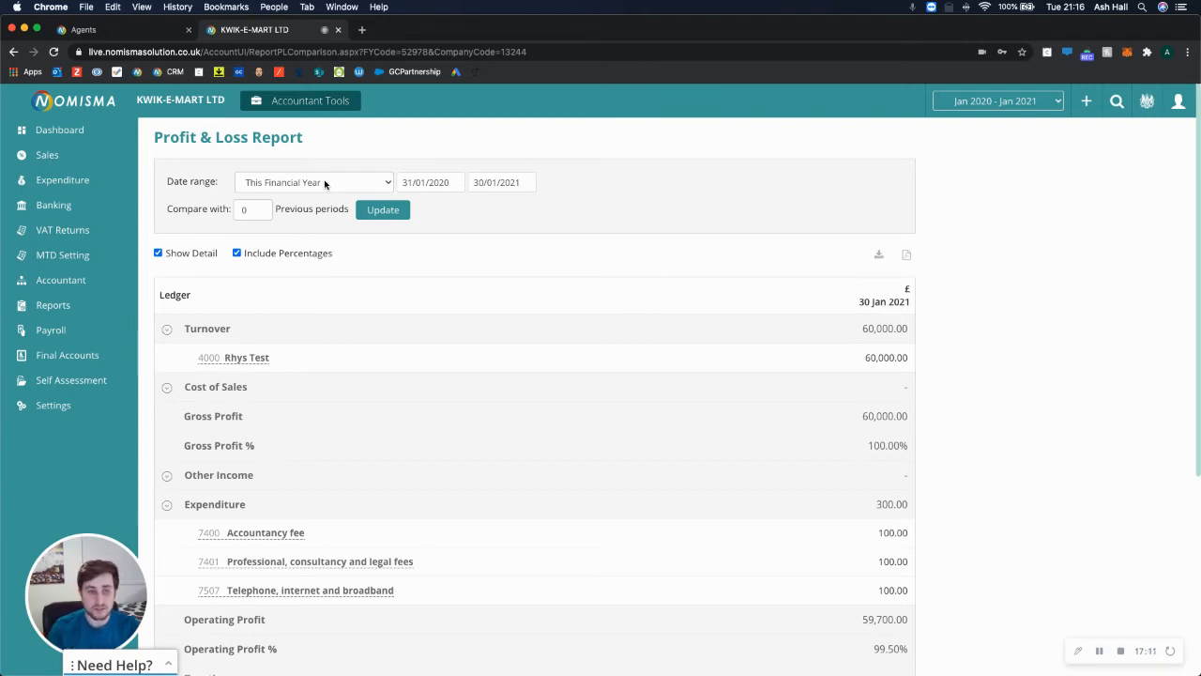
click(325, 184)
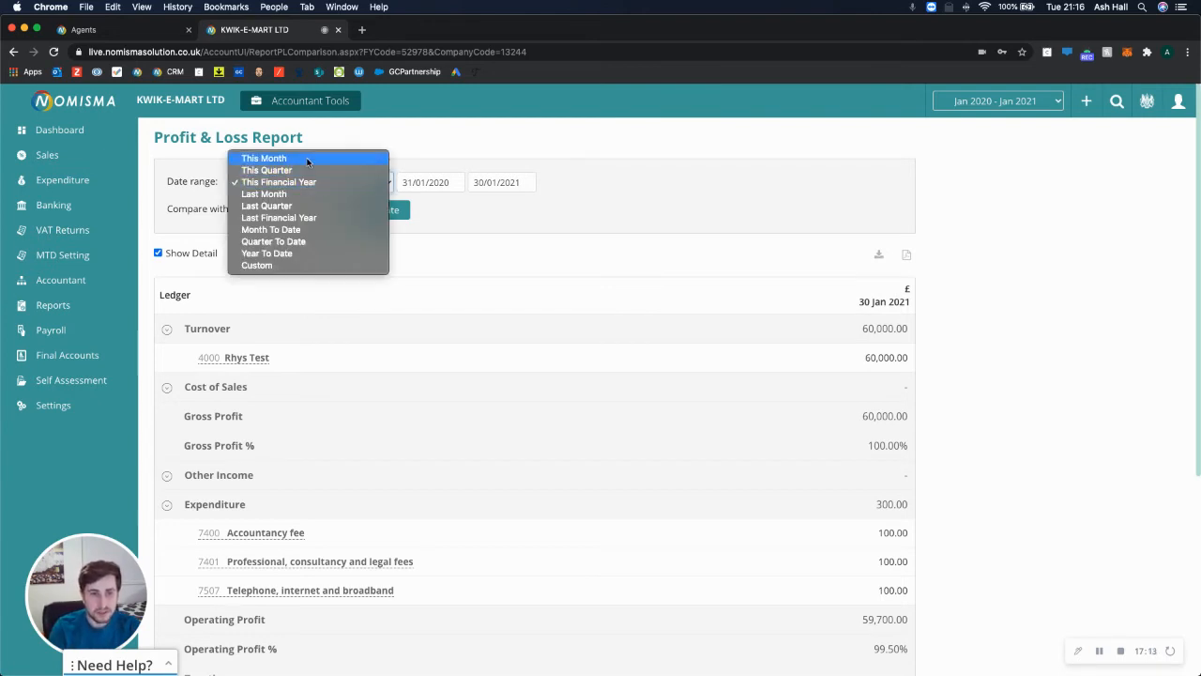
click(309, 161)
click(260, 207)
click(260, 207)
click(260, 208)
click(382, 209)
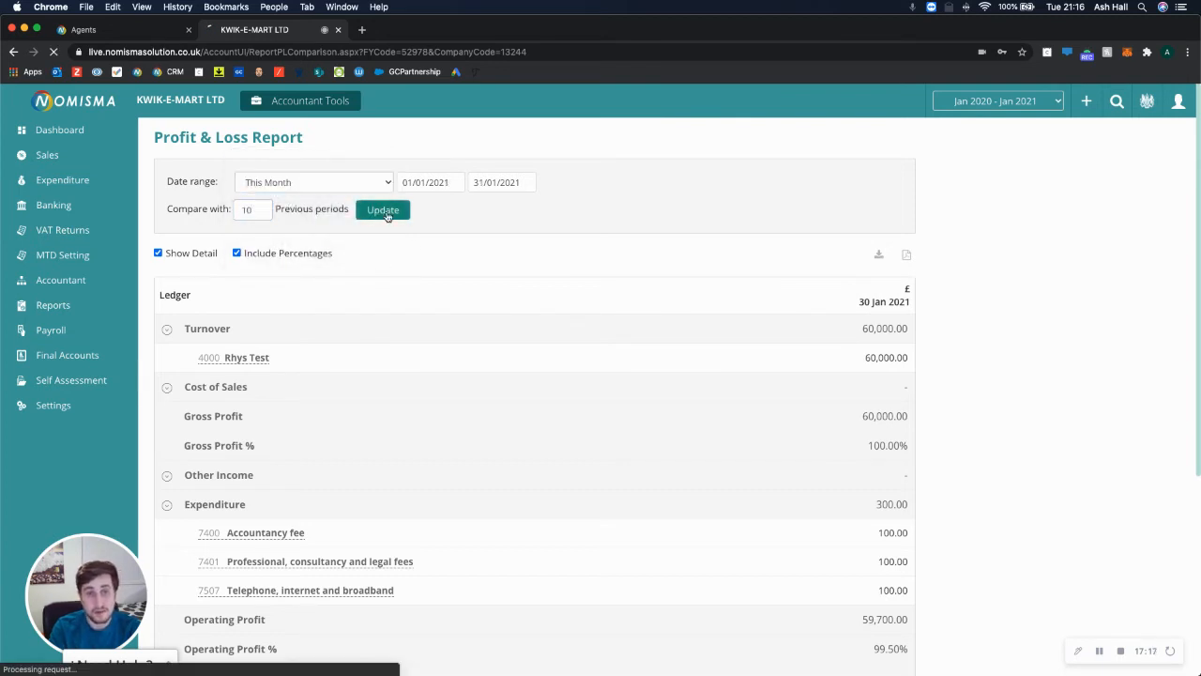
scroll(406, 347, down, 2)
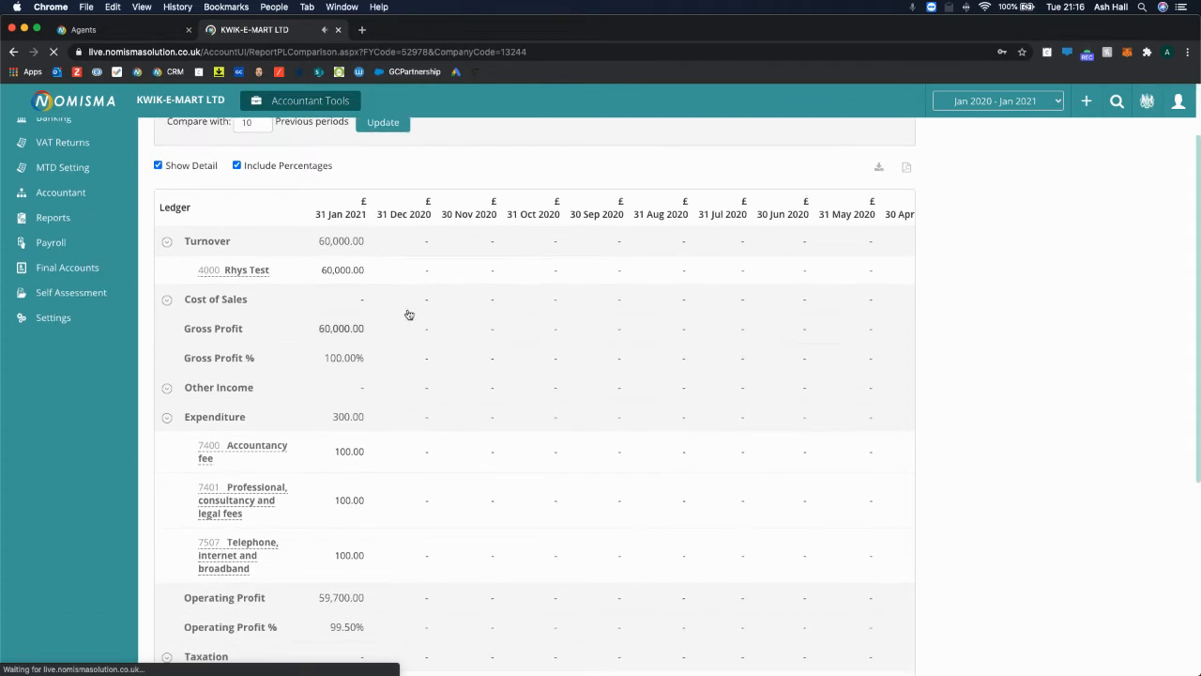
scroll(407, 313, right, 2)
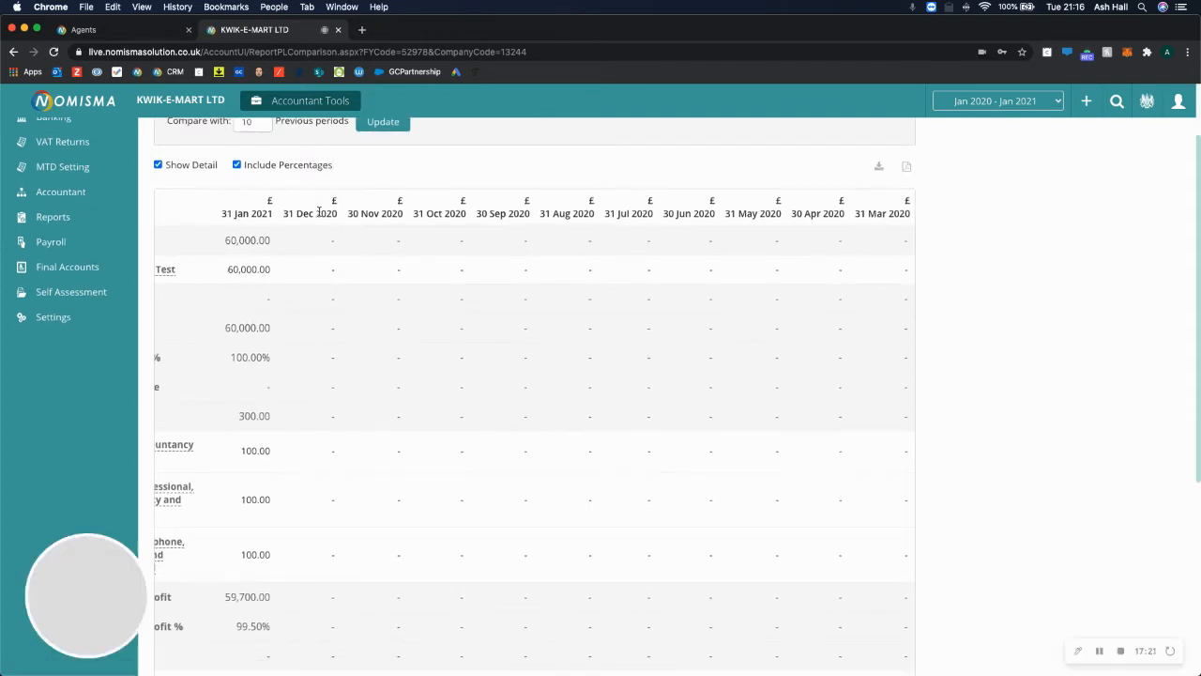
scroll(600, 324, down, 5)
scroll(563, 329, left, 2)
scroll(556, 328, up, 5)
scroll(558, 328, up, 2)
scroll(560, 330, right, 1)
scroll(563, 357, left, 1)
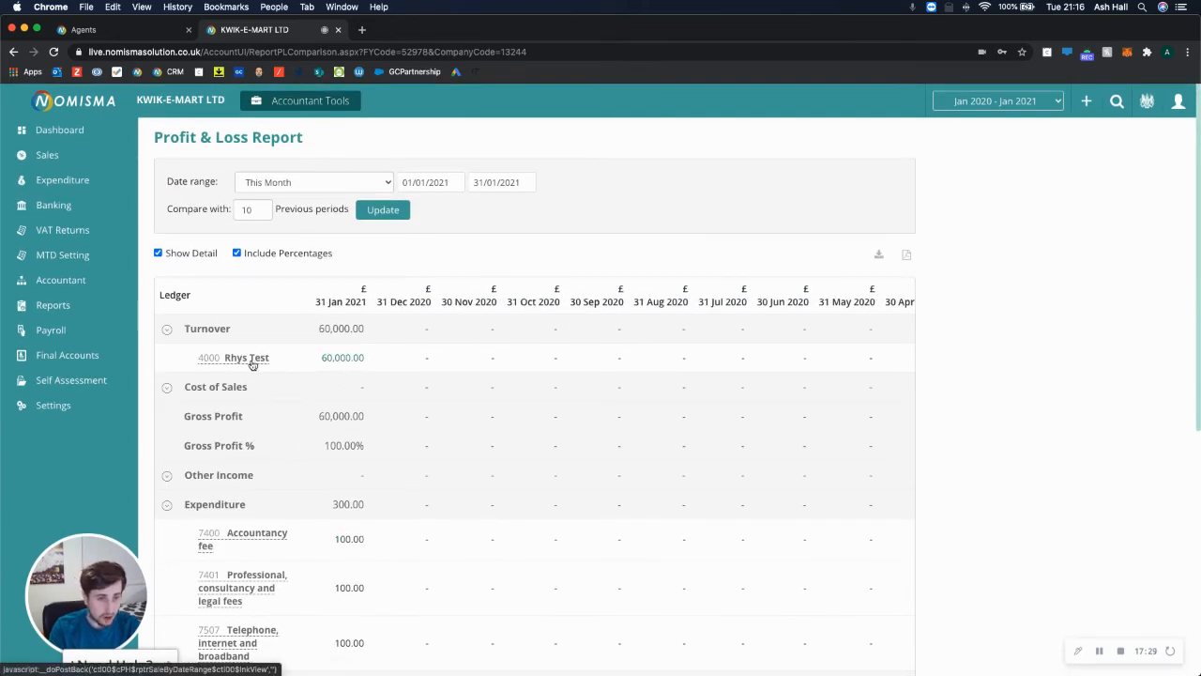
Open sales invoice INV-3 for editing from the Rhys Test turnover transactions.
click(330, 357)
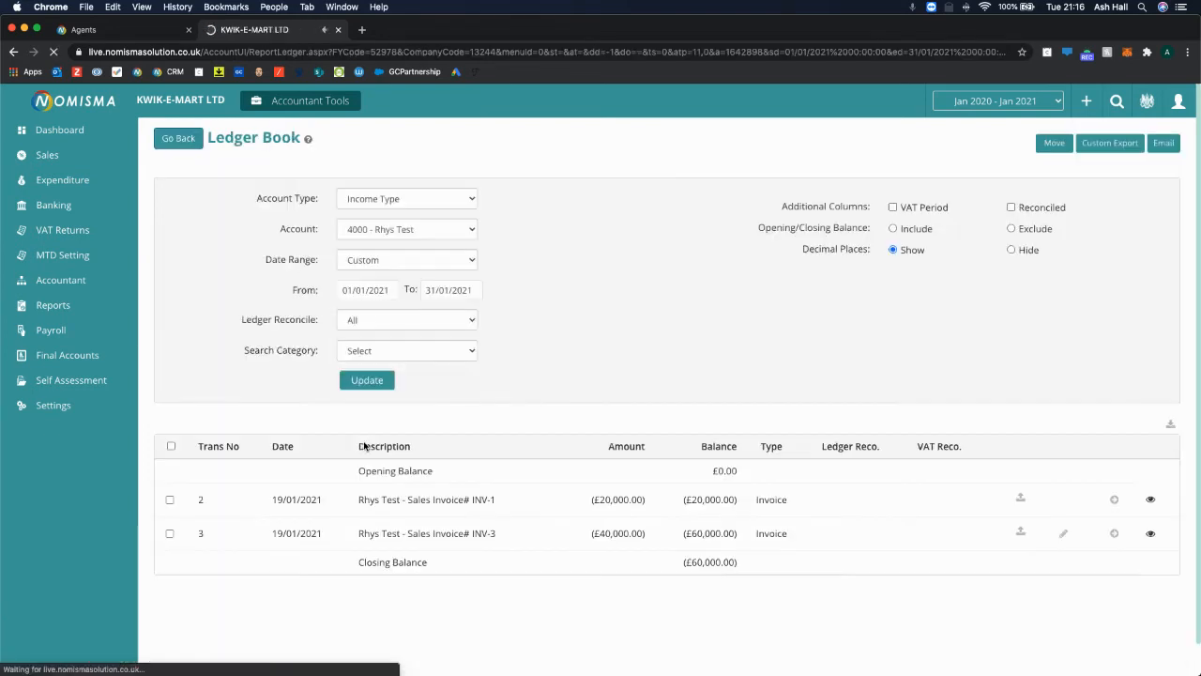
scroll(597, 397, down, 1)
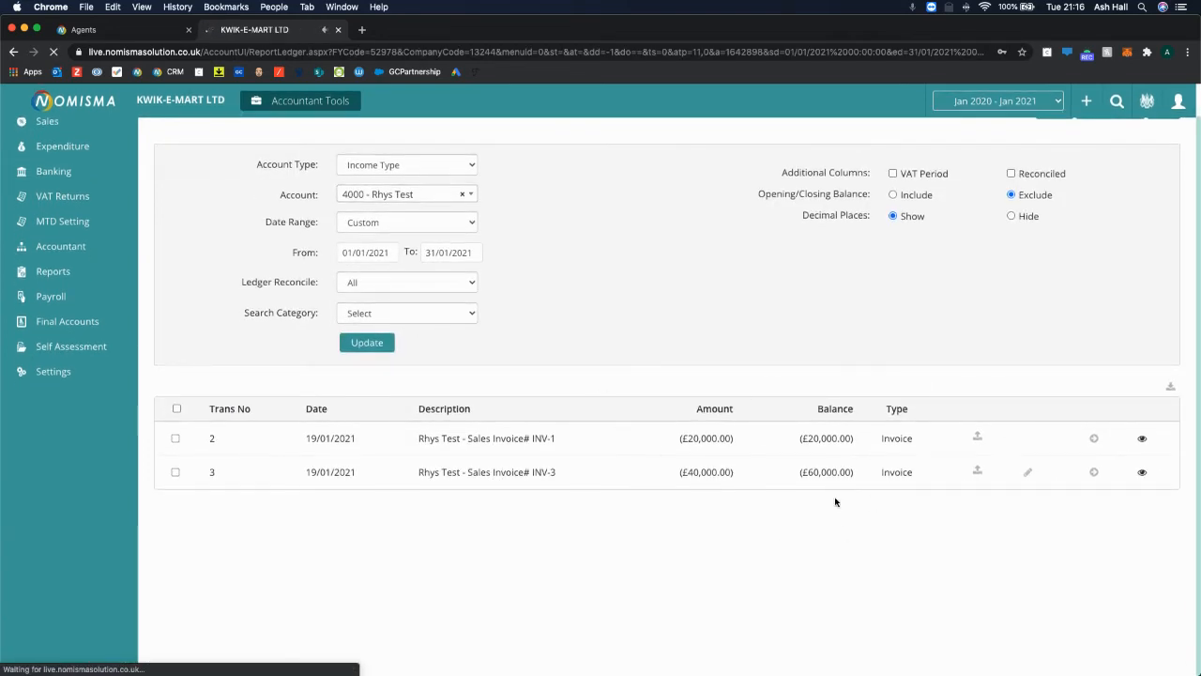
click(1027, 475)
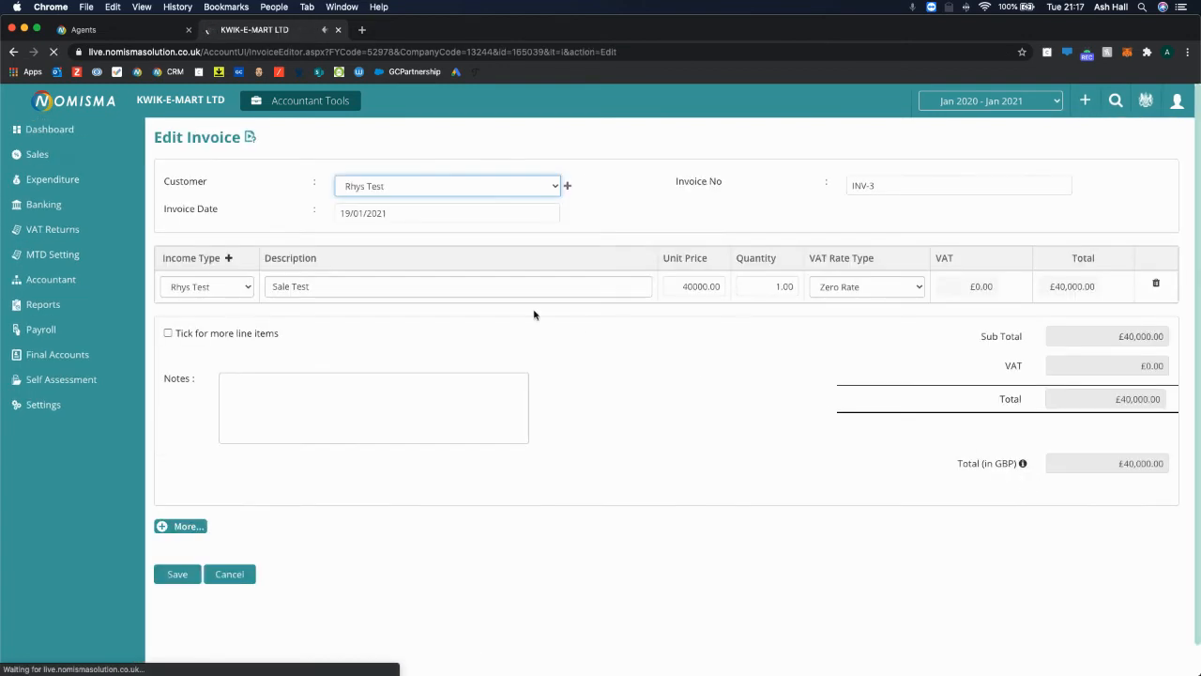
Change INV-3's invoice date to 01/06/2020, save it, and return to Reports.
click(394, 213)
key(super+a)
key(BackSpace)
text(01/)
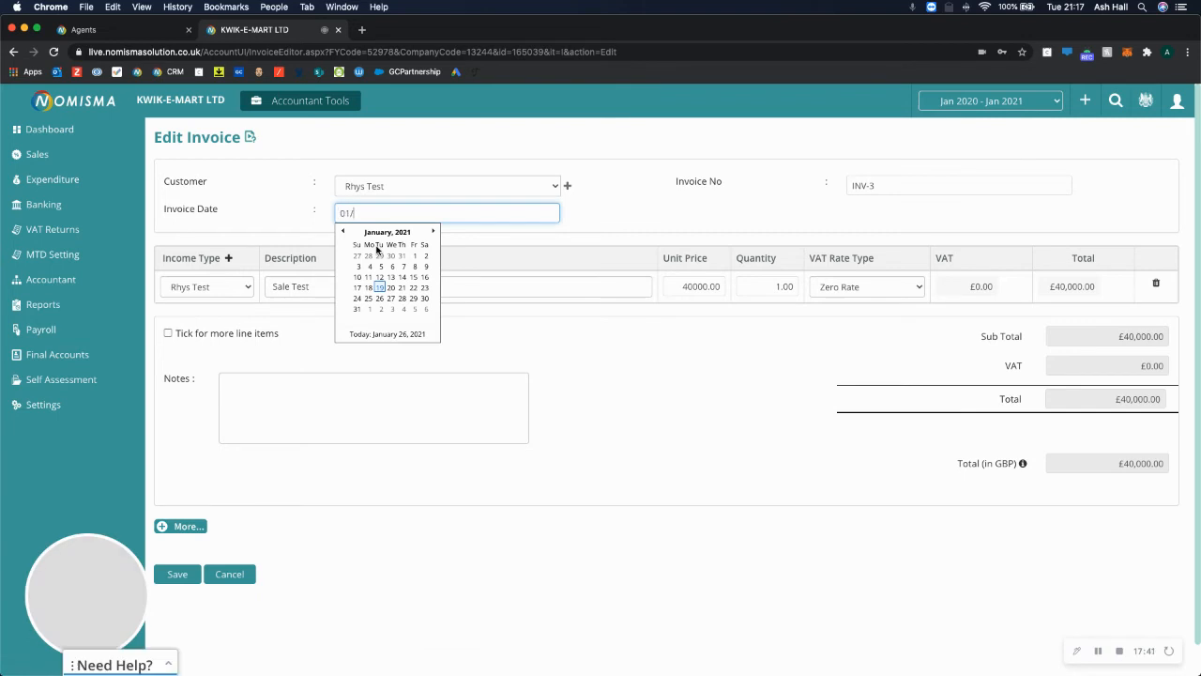
text(06/2020)
click(279, 553)
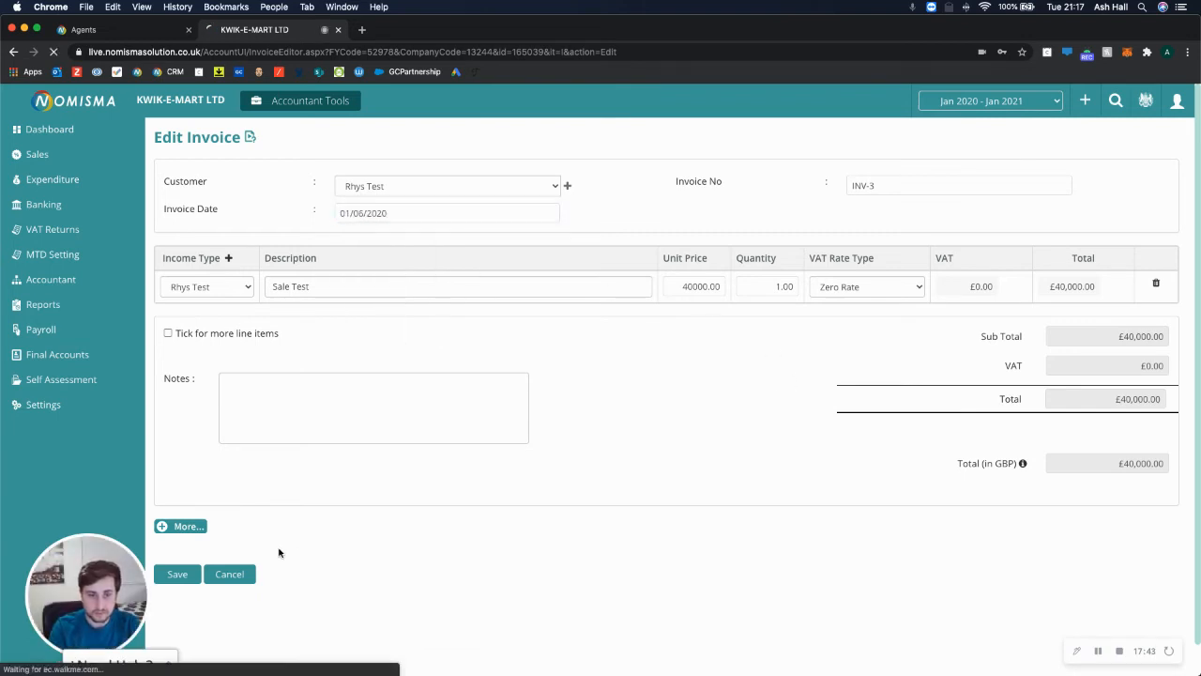
click(177, 547)
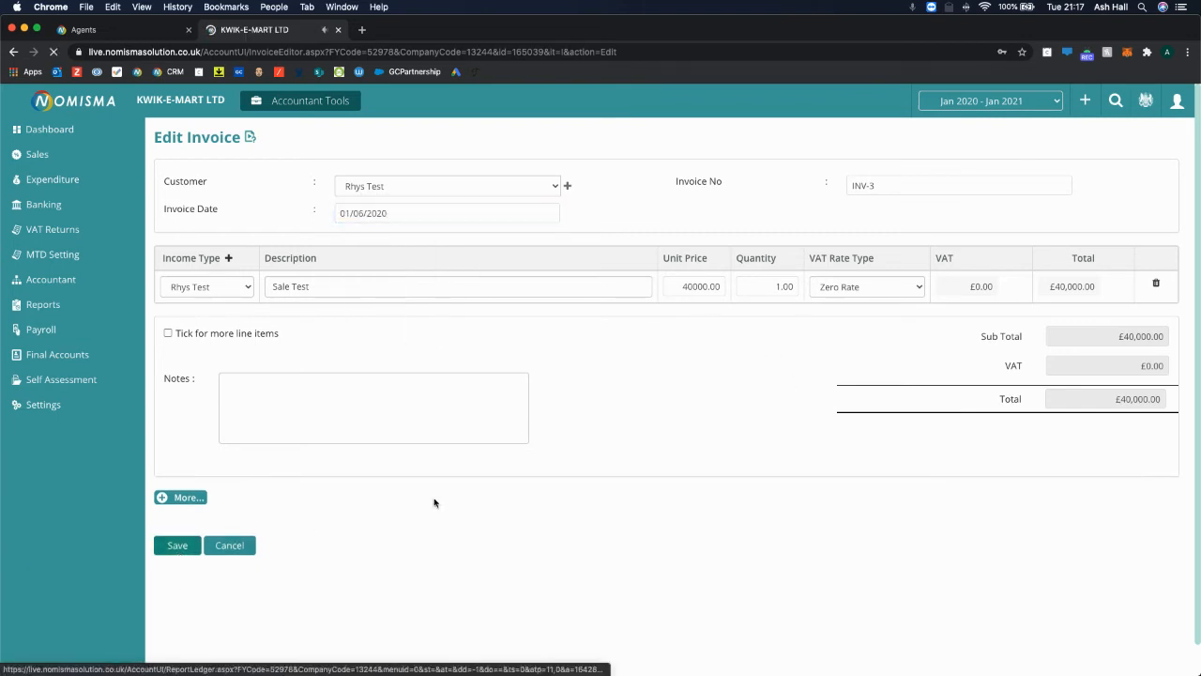
click(73, 307)
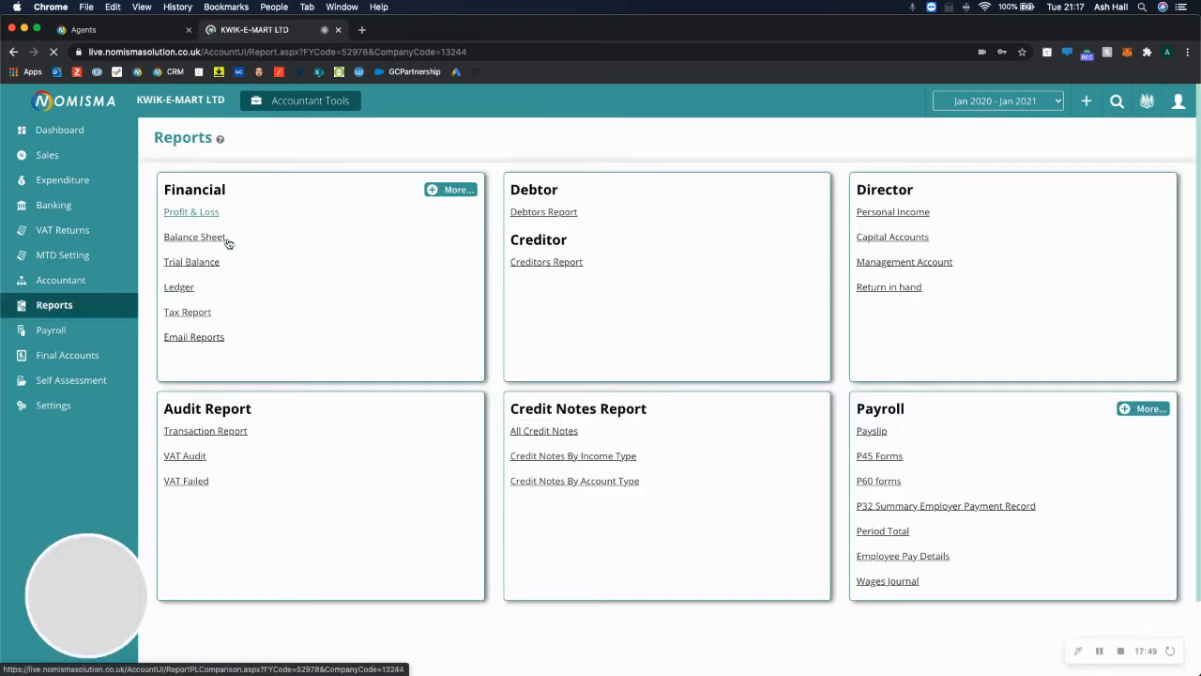
Run this month's Profit & Loss against 8 previous periods and open January's Accountancy fee entries.
click(192, 213)
click(271, 184)
click(262, 235)
click(261, 205)
click(261, 206)
click(260, 206)
click(261, 205)
click(396, 209)
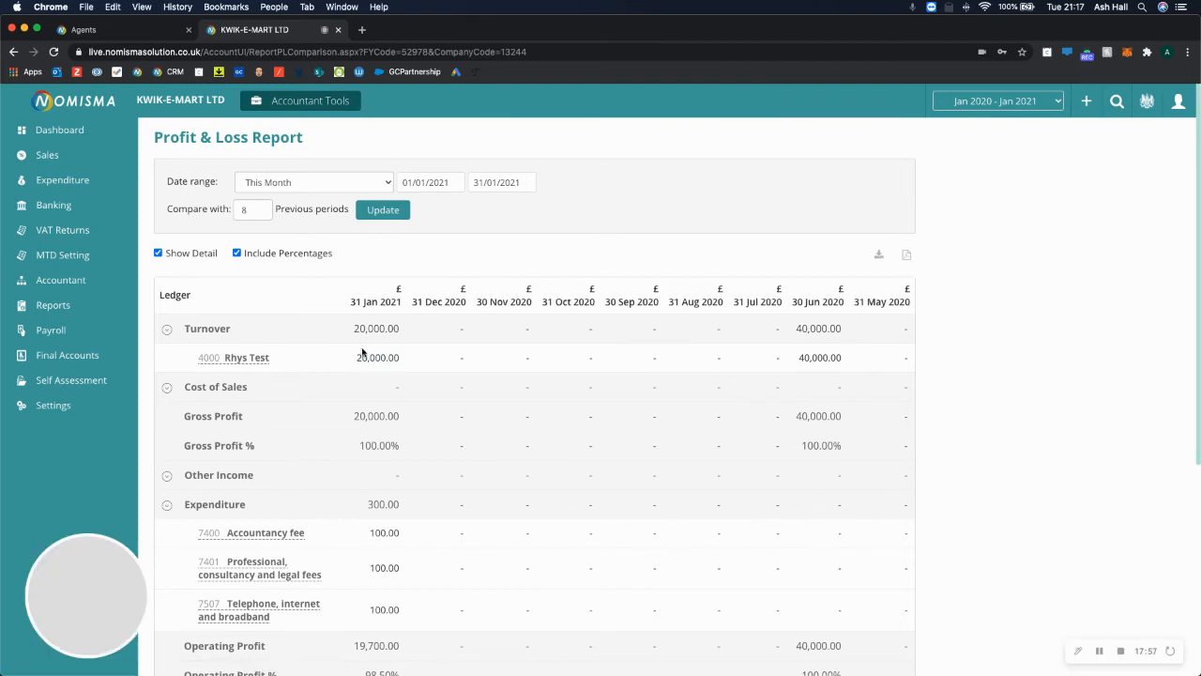
scroll(459, 477, down, 3)
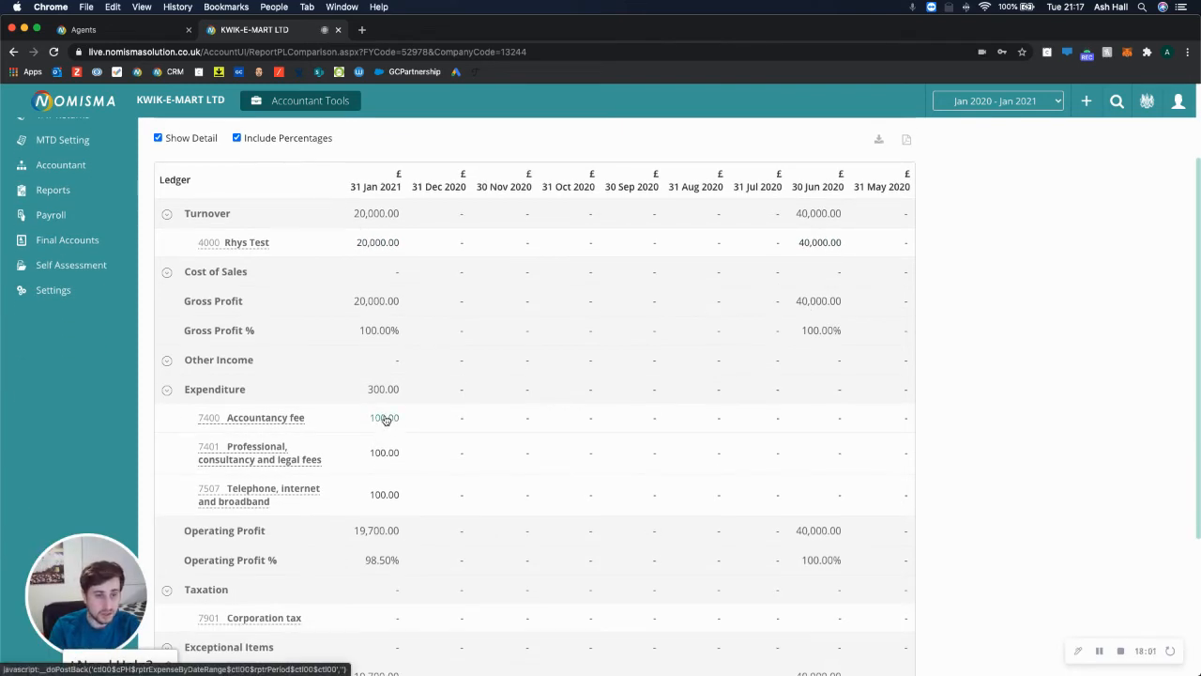
click(384, 419)
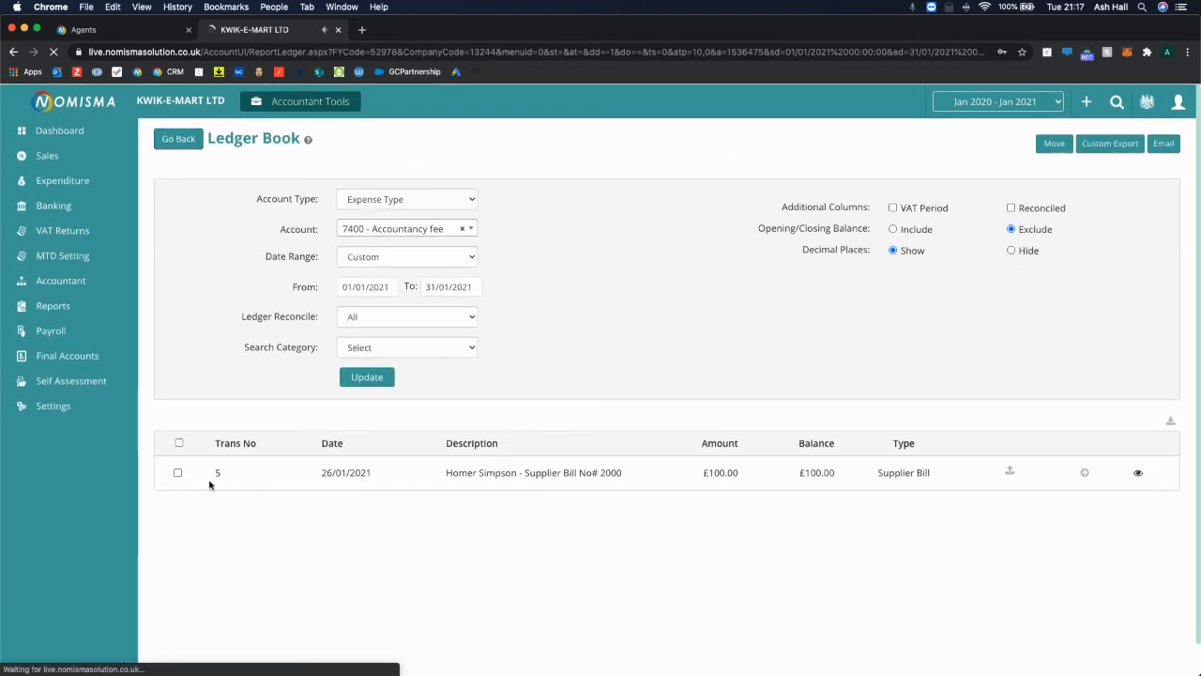
click(178, 472)
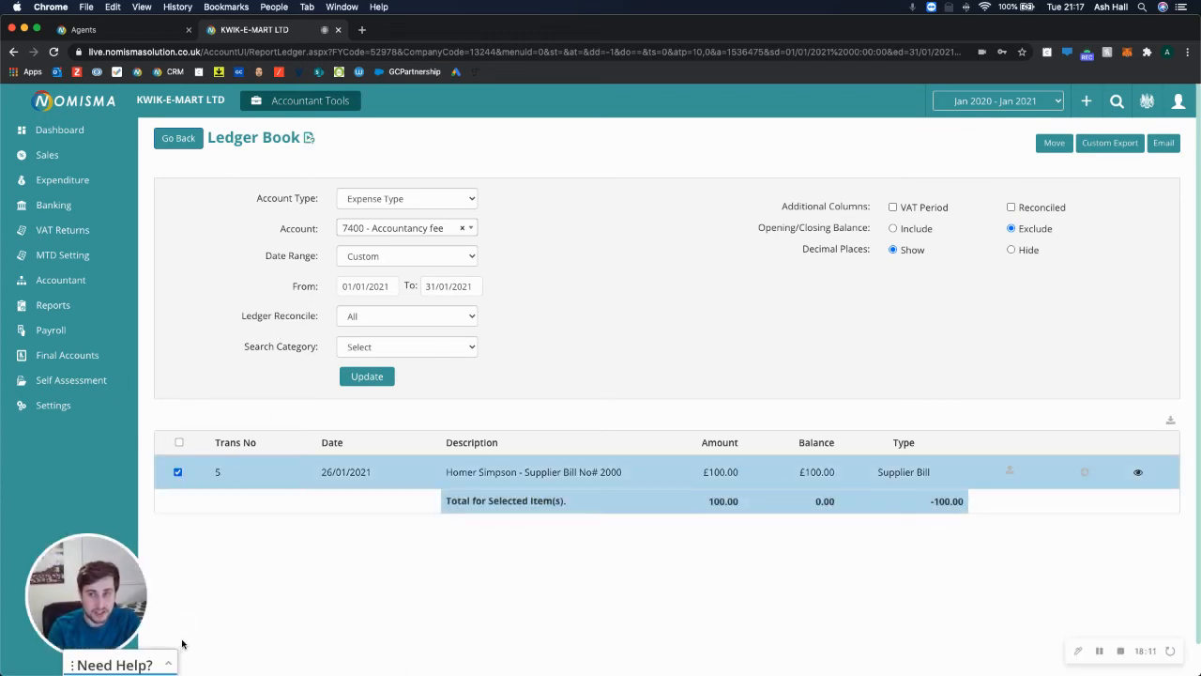
click(1053, 142)
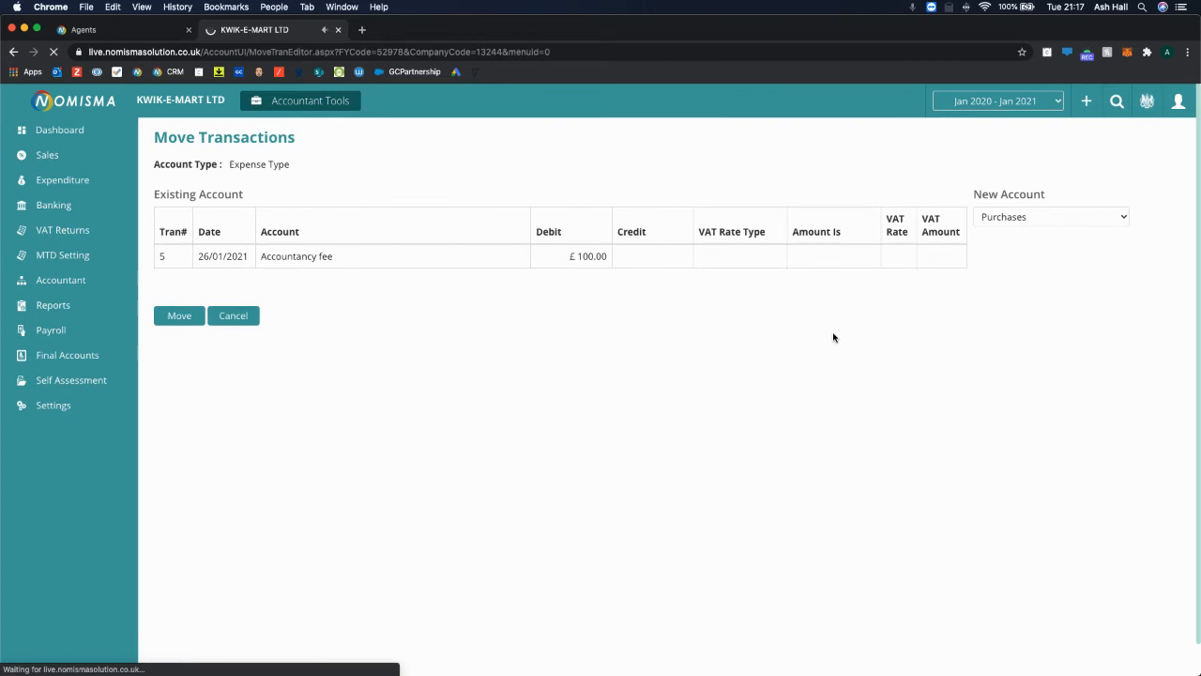
click(1022, 221)
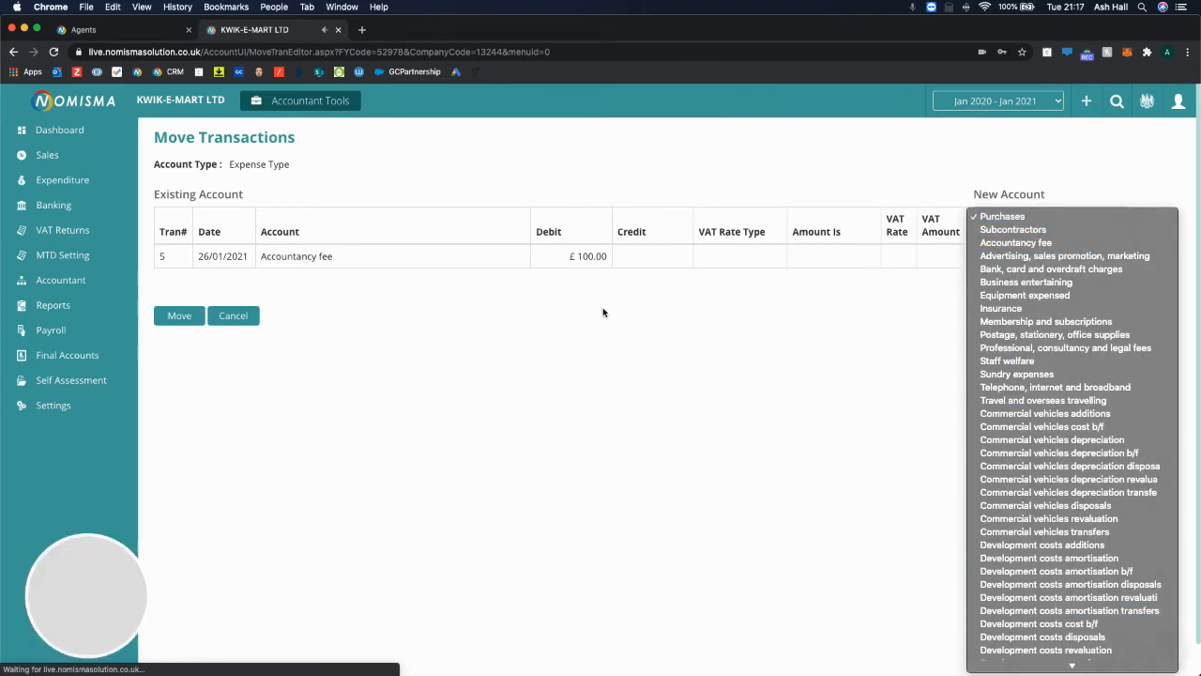
click(551, 335)
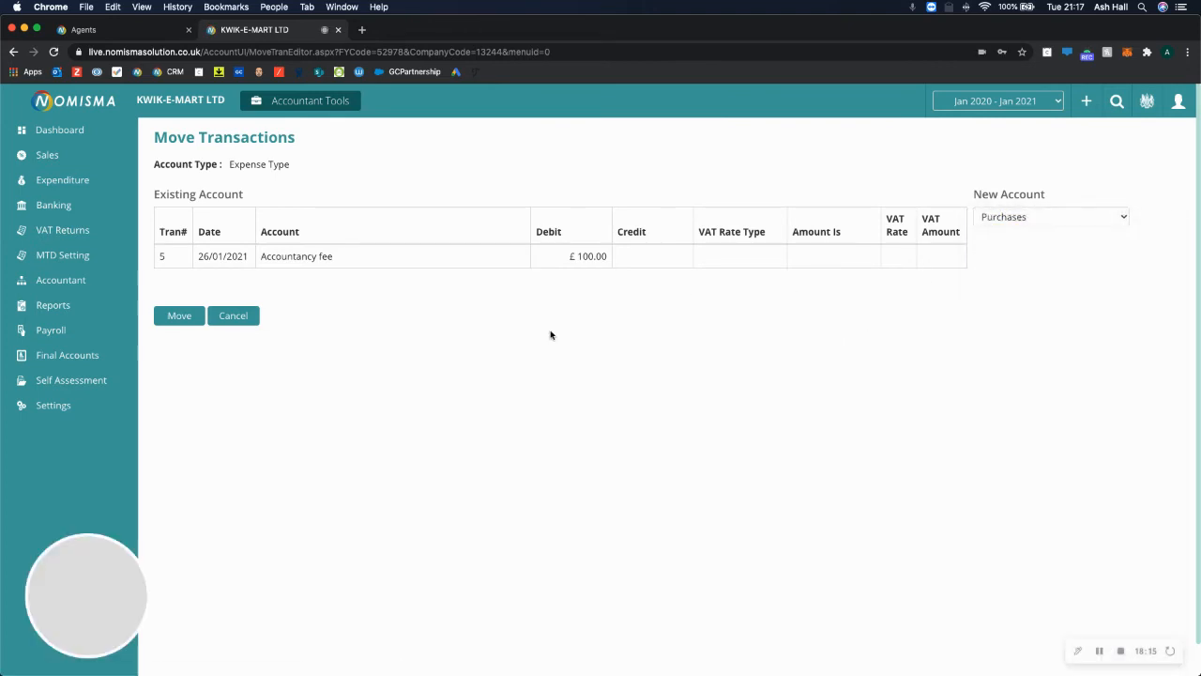
click(239, 319)
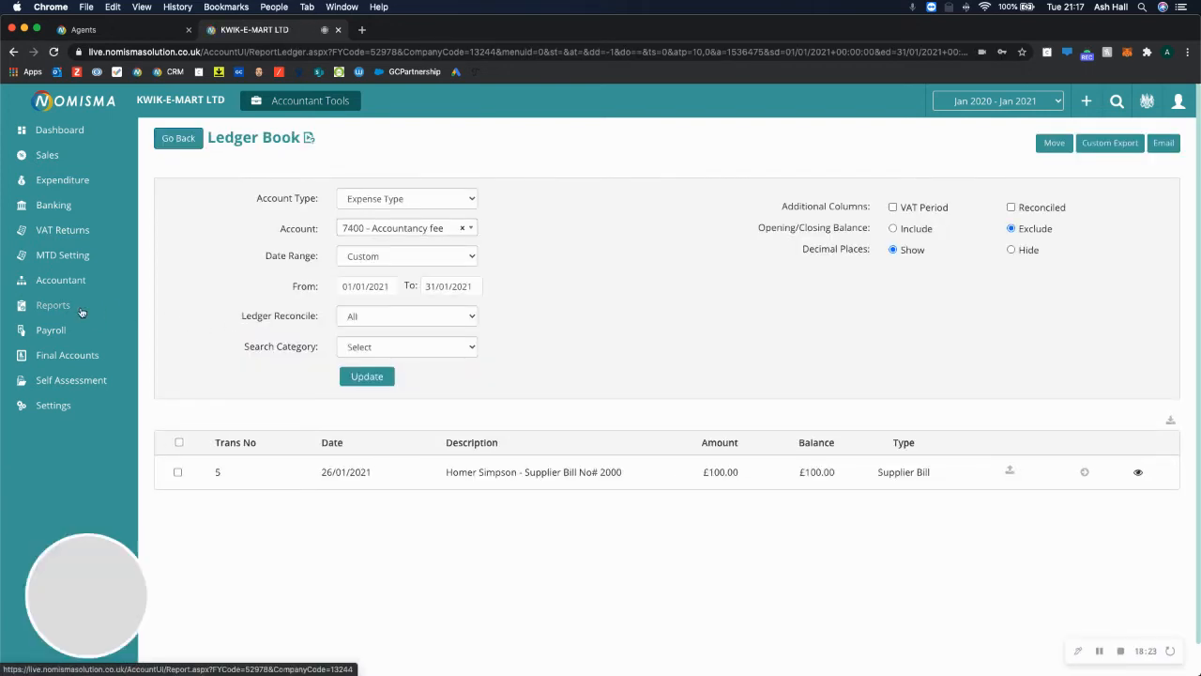
Open the FRS 105 full accounts preview from the final accounts area.
click(52, 355)
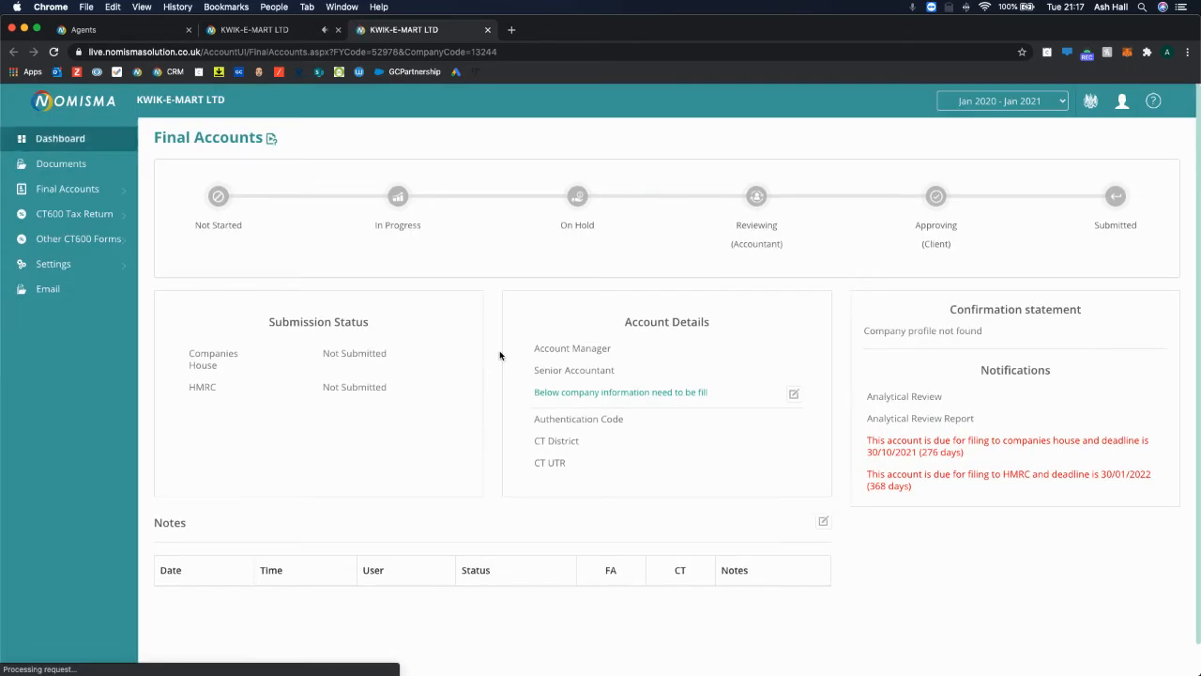
click(120, 199)
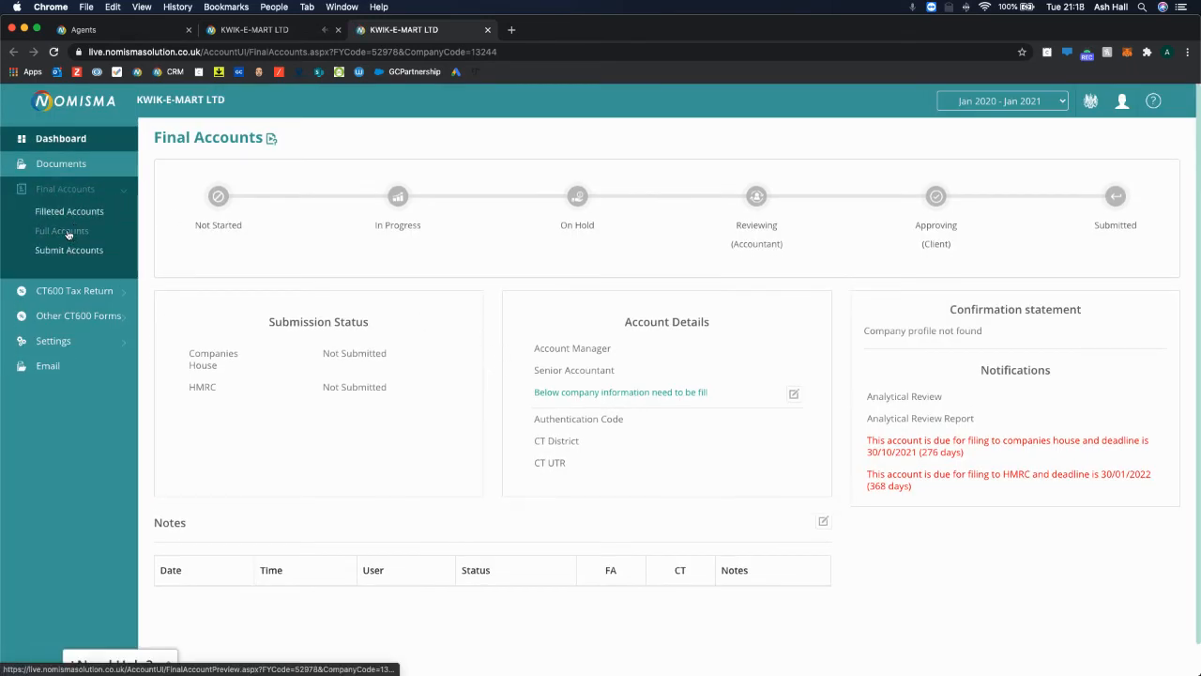
click(55, 232)
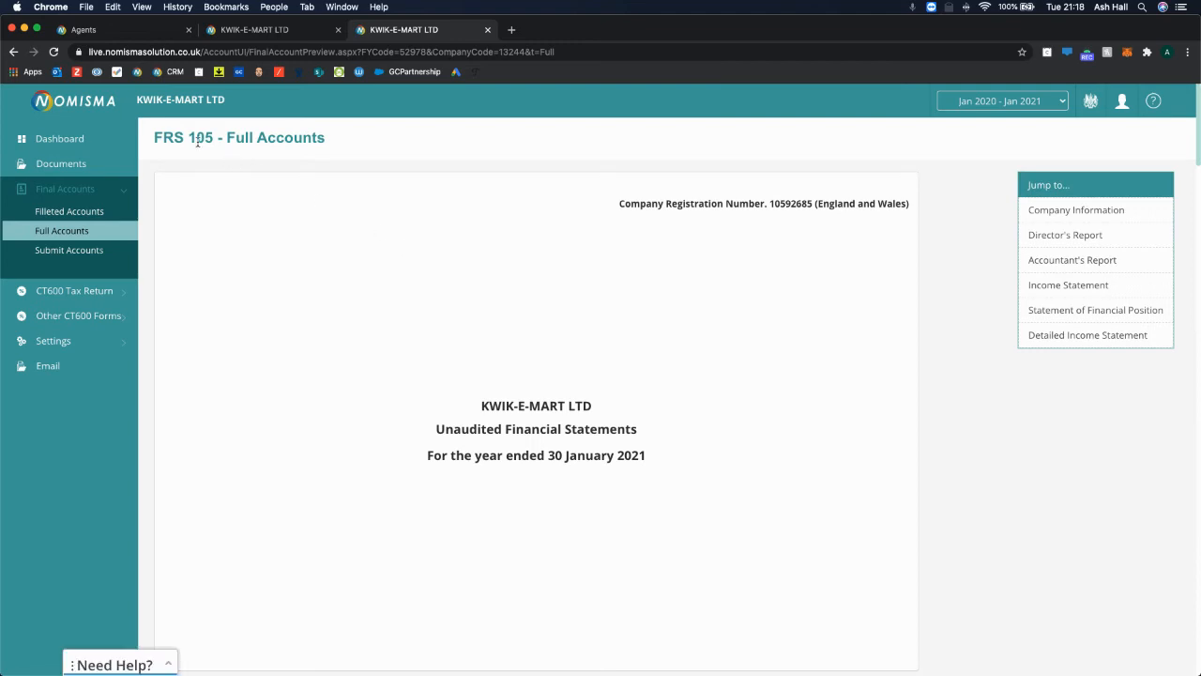
drag(154, 137, 371, 155)
click(512, 291)
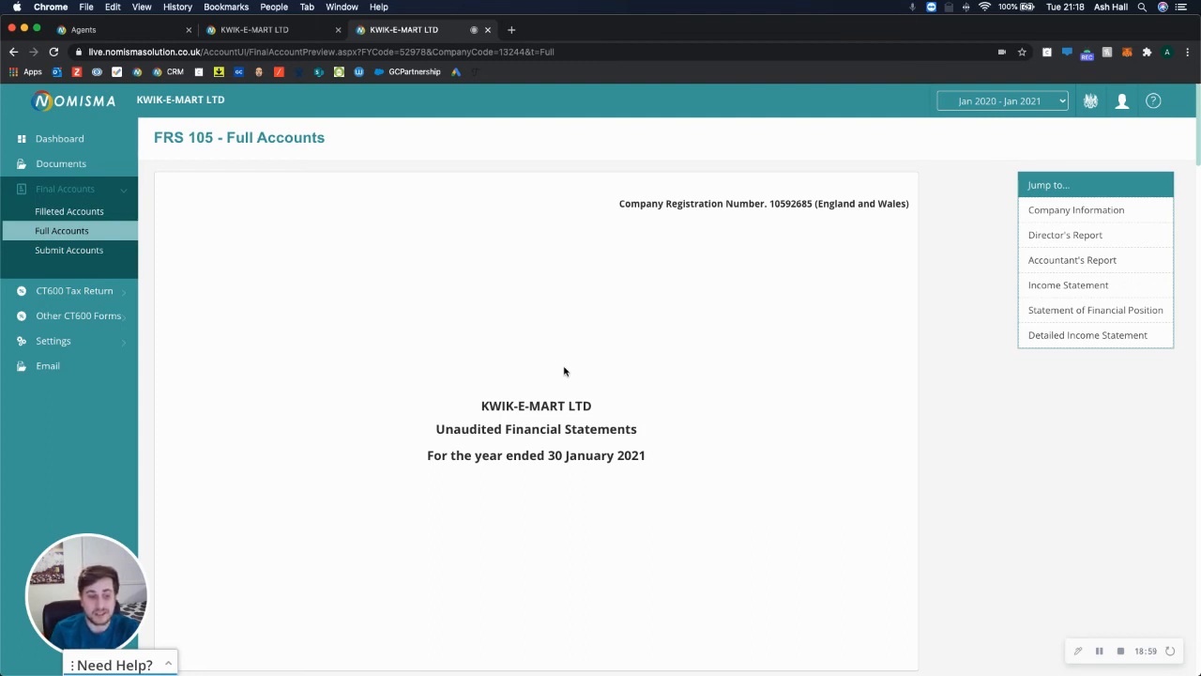
Read through Company Information, Director's Report and Accountant's Report down to the Income Statement.
scroll(564, 370, down, 8)
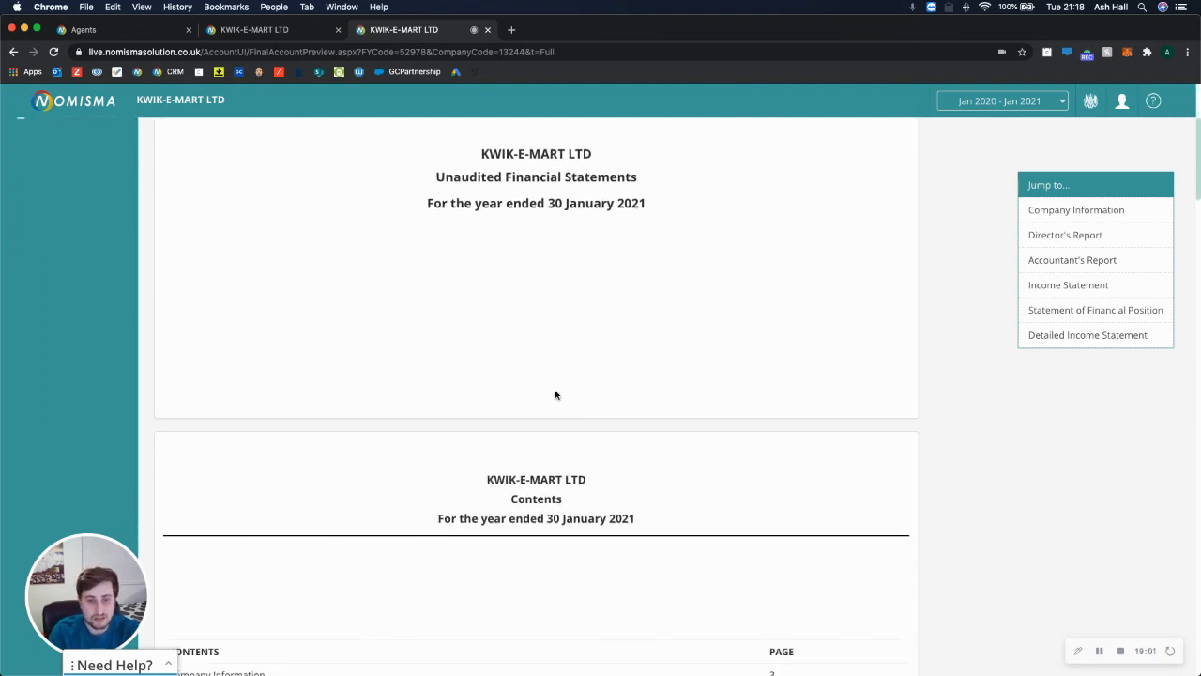
scroll(555, 391, down, 10)
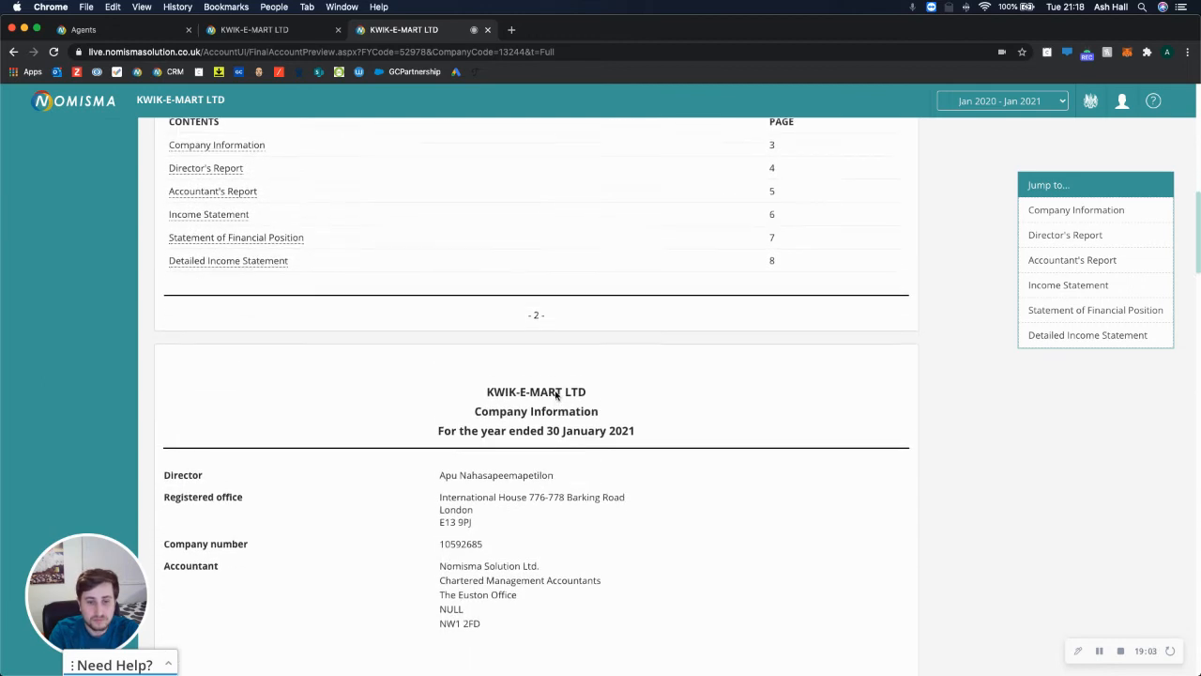
scroll(501, 550, down, 3)
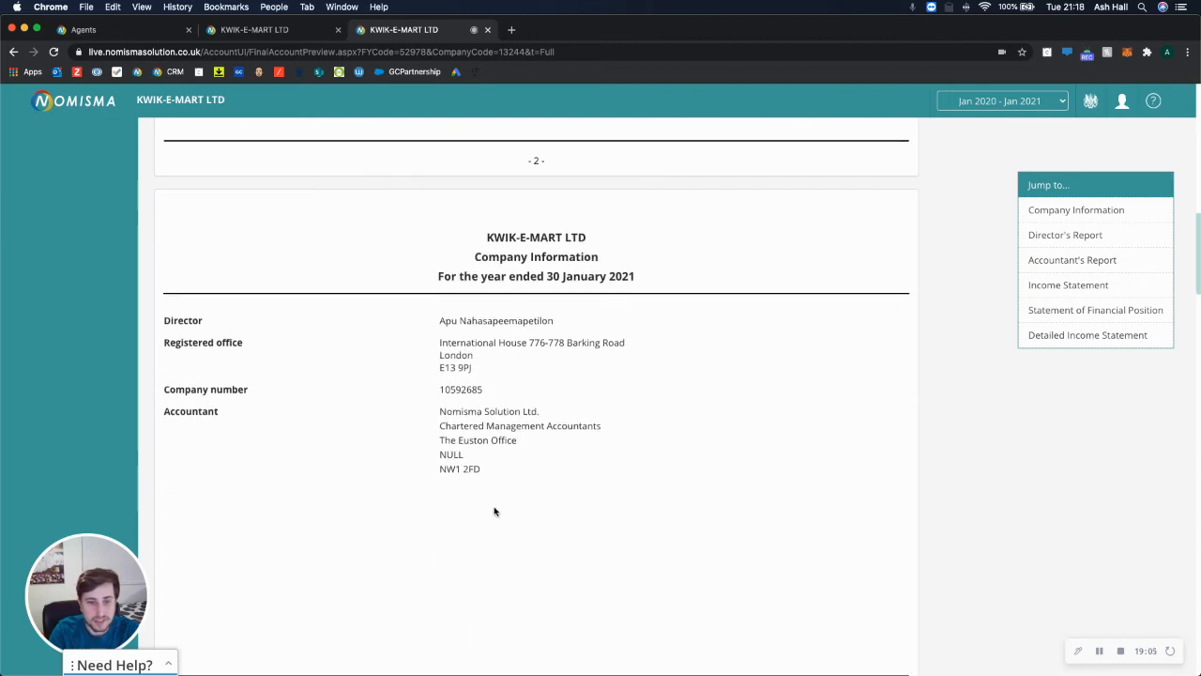
scroll(494, 510, down, 1)
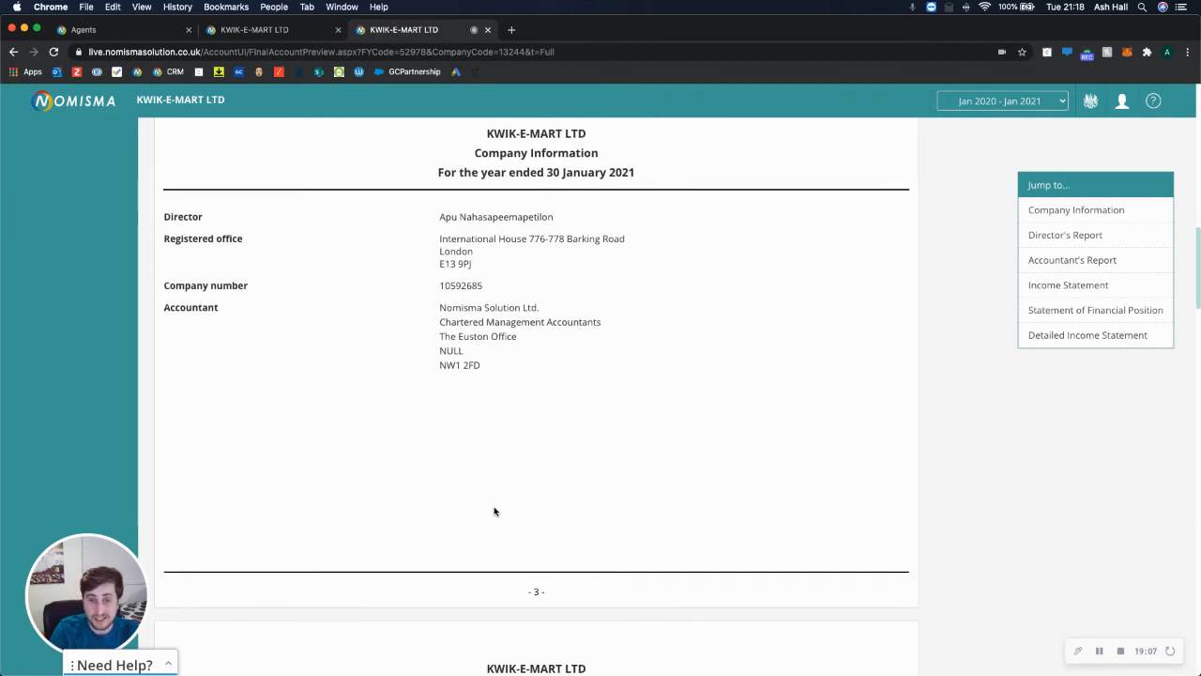
scroll(495, 510, down, 8)
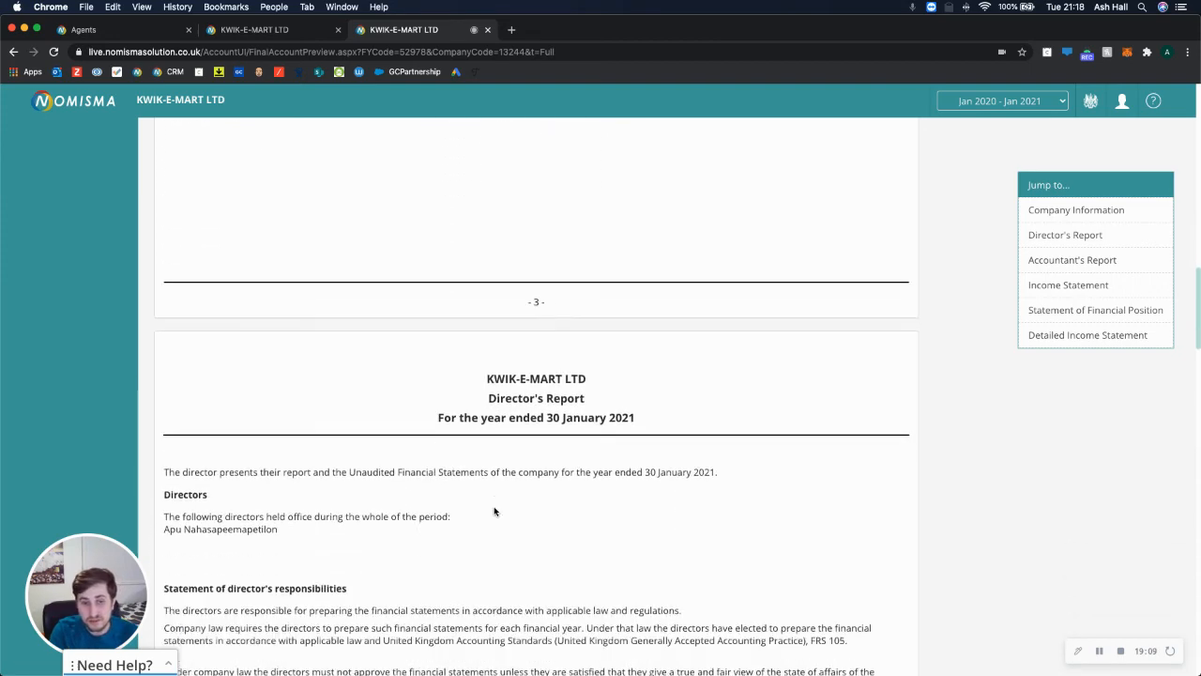
drag(276, 287, 163, 276)
click(310, 292)
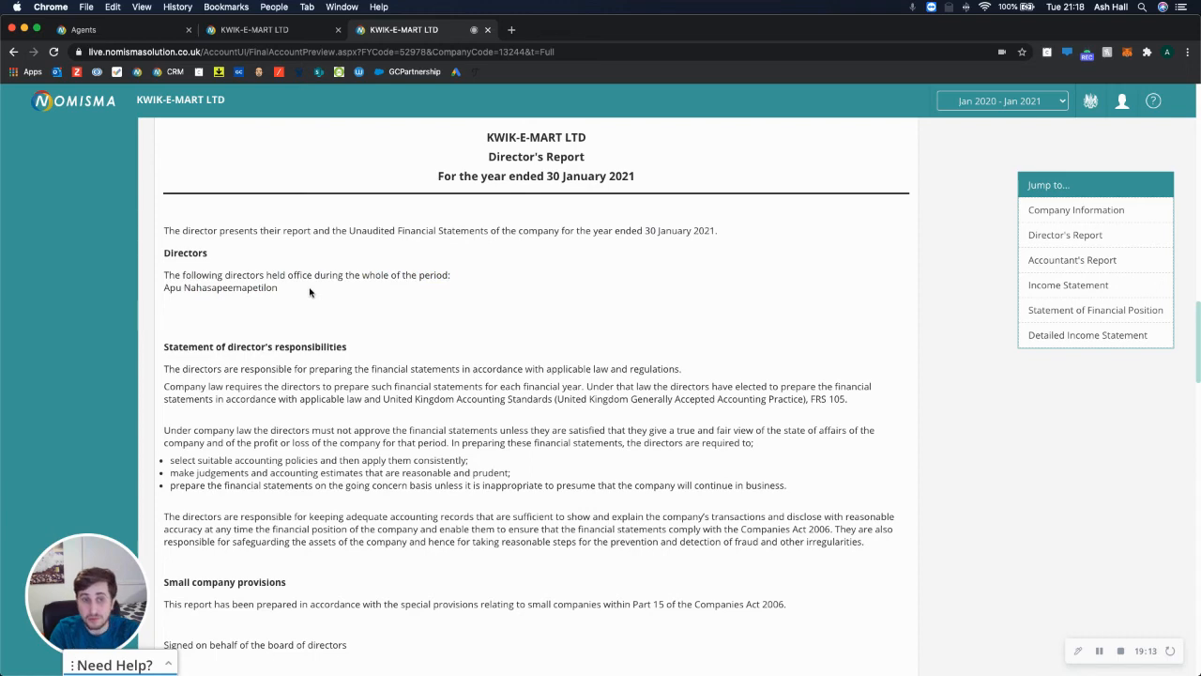
scroll(309, 291, down, 1)
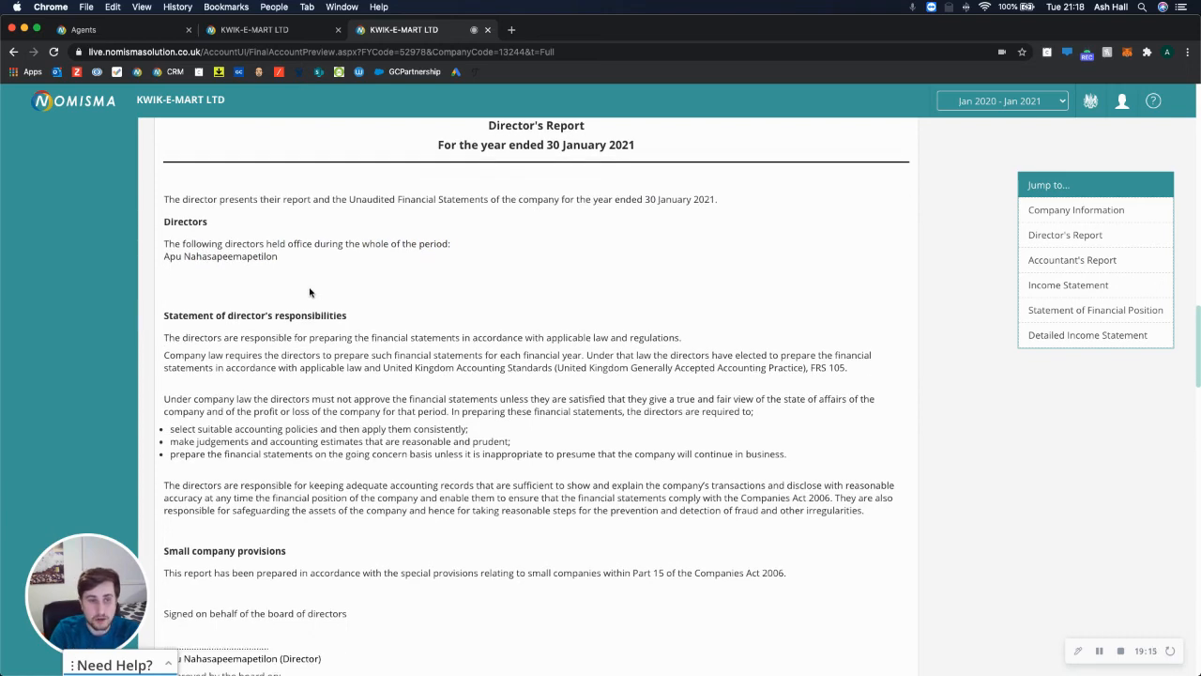
scroll(310, 292, down, 15)
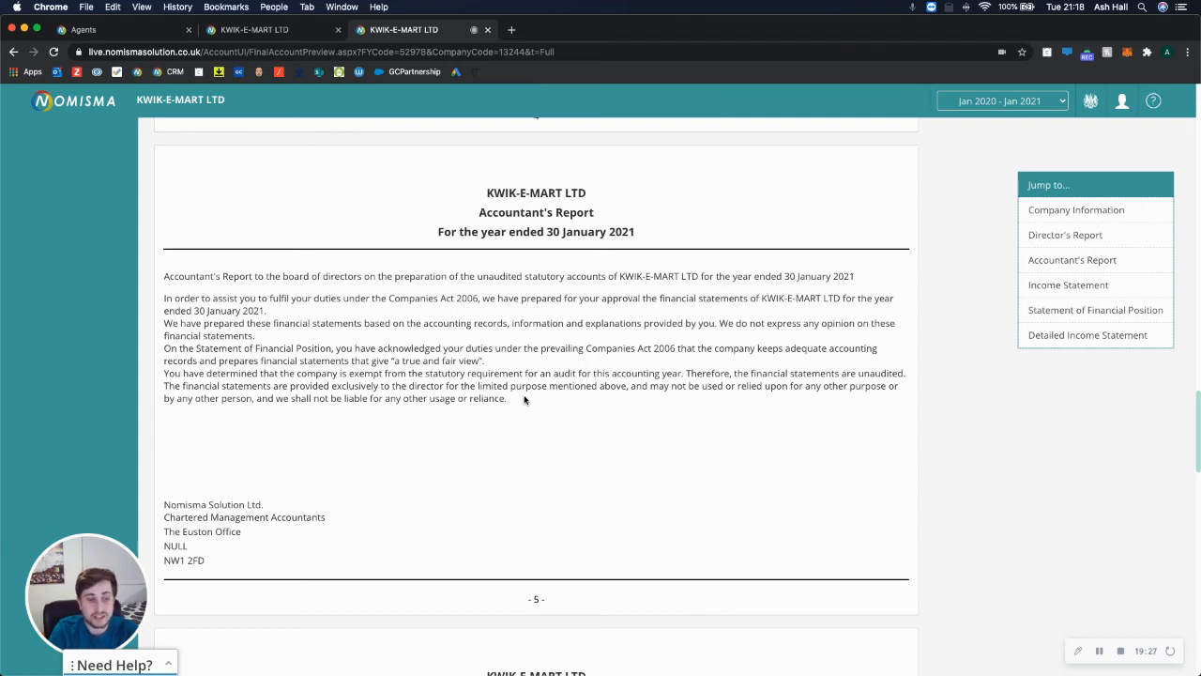
scroll(523, 398, down, 5)
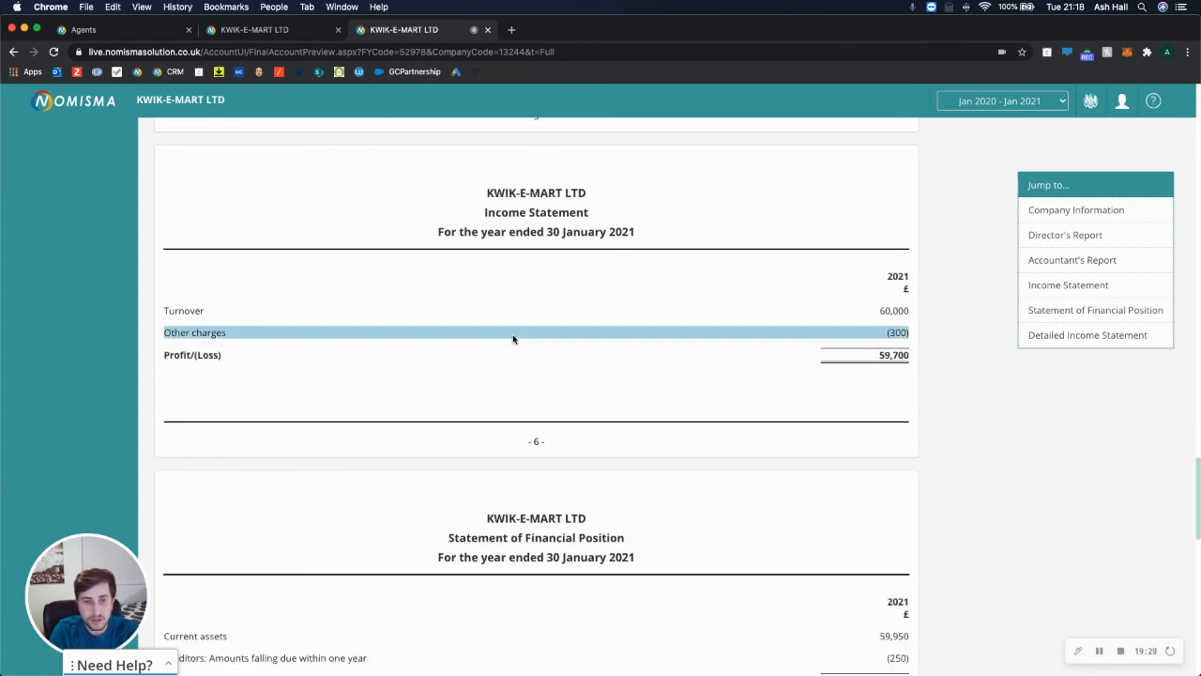
Check the single ledger behind Turnover 60,000, then open the Other charges (300) breakdown.
click(887, 312)
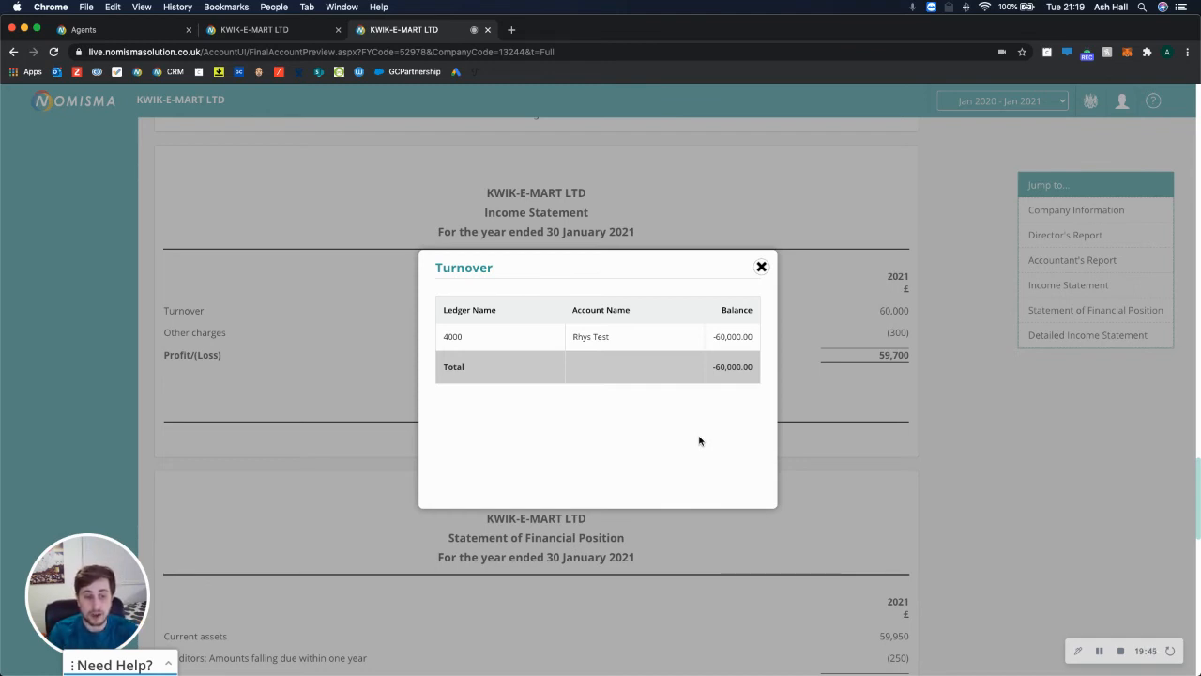
click(762, 267)
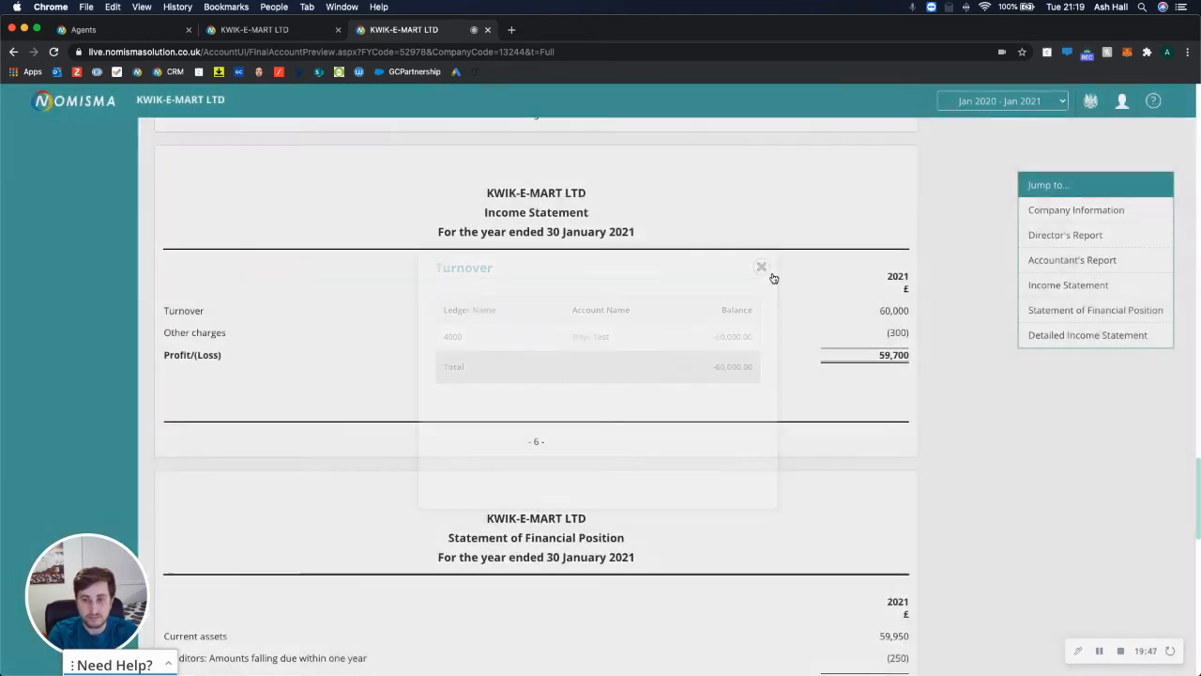
click(893, 342)
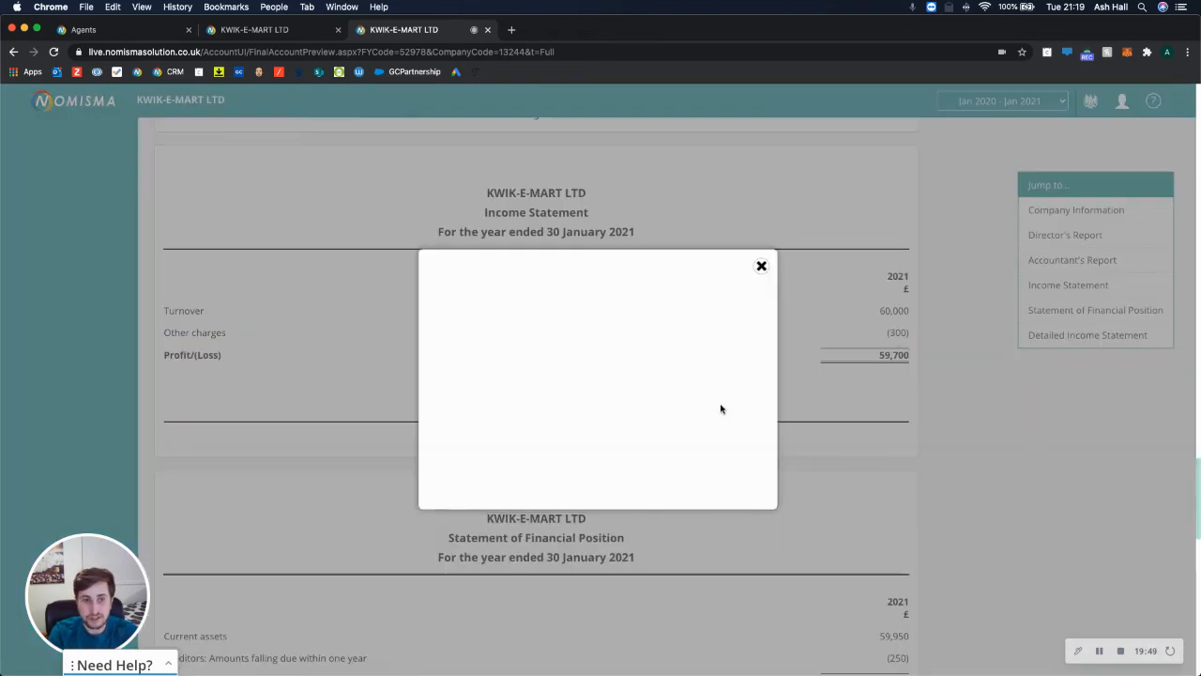
Close the Other charges breakdown and review the Statement of Financial Position and General information note.
click(761, 266)
scroll(703, 412, down, 2)
scroll(703, 414, down, 5)
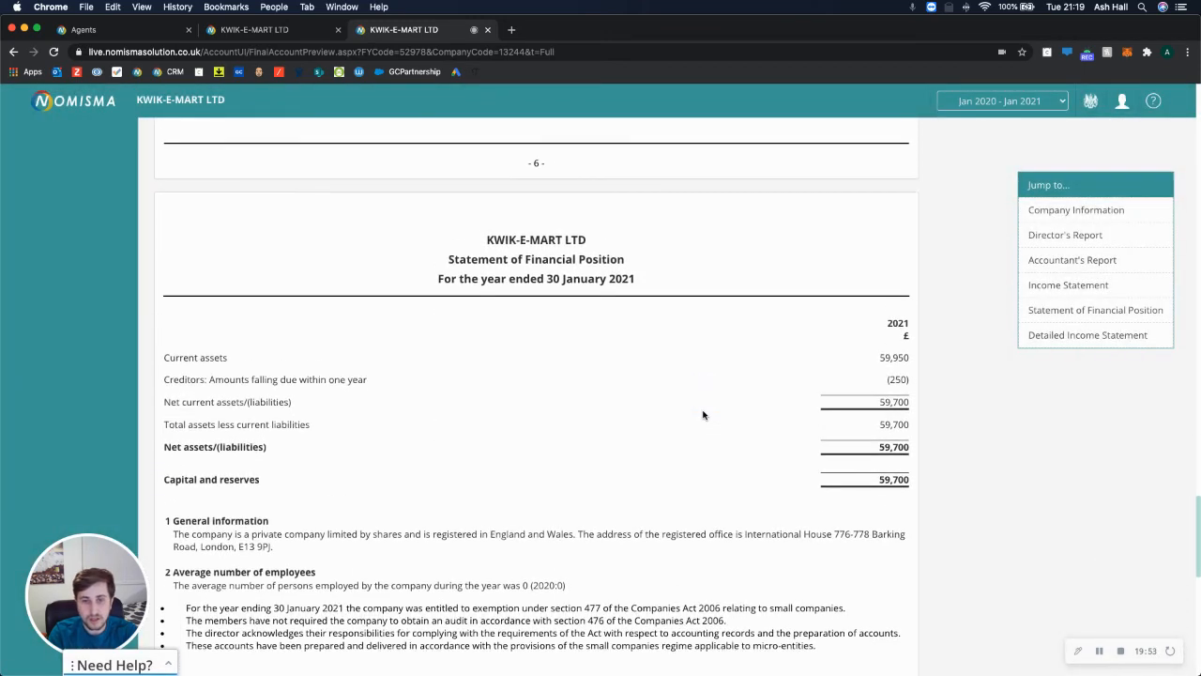
scroll(702, 414, down, 1)
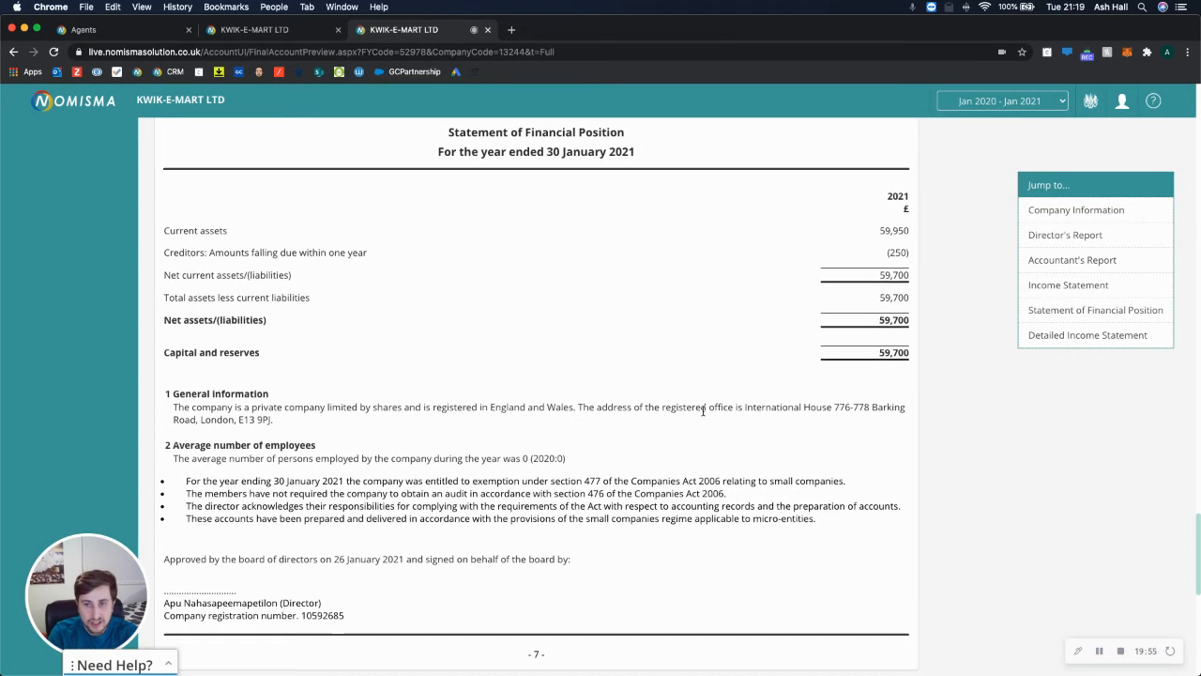
drag(581, 460, 167, 215)
click(329, 448)
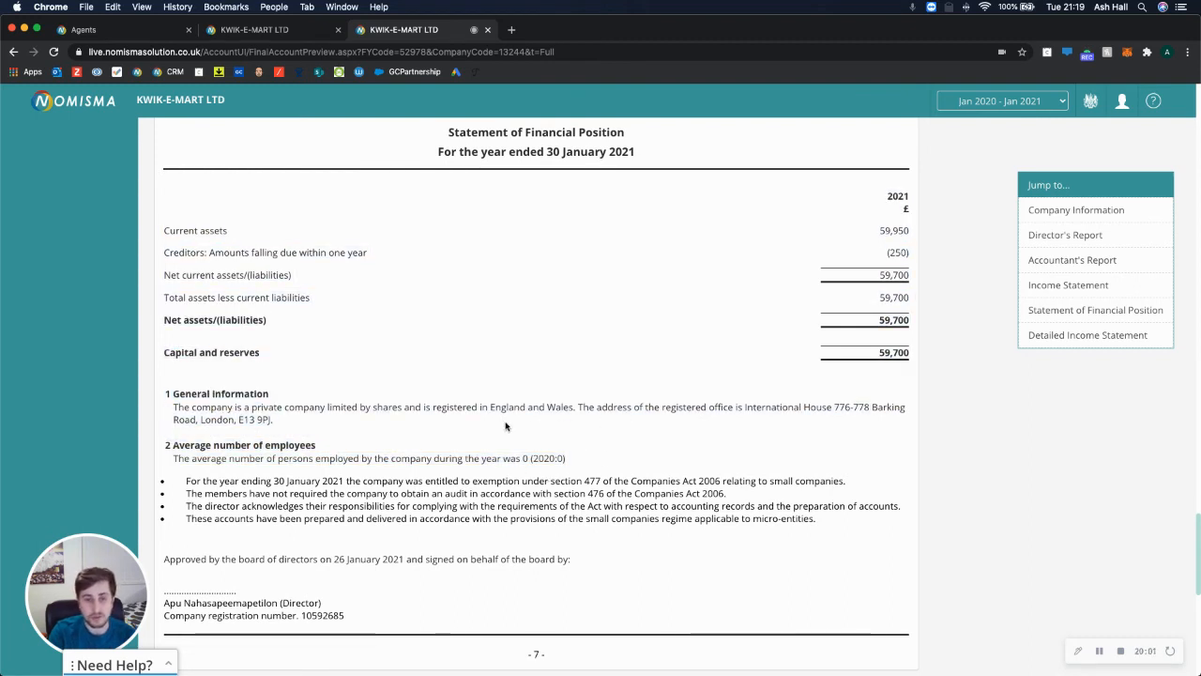
triple_click(412, 411)
click(354, 424)
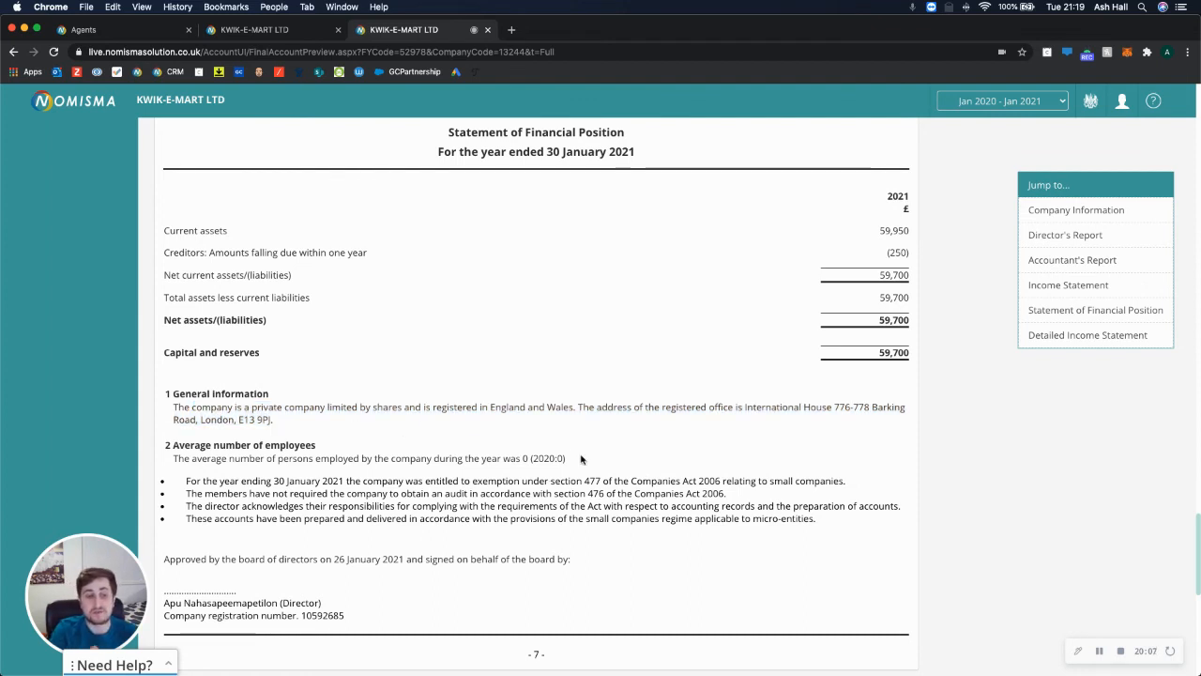
Read through the Detailed Income Statement, then go to Submit Accounts.
scroll(580, 458, down, 5)
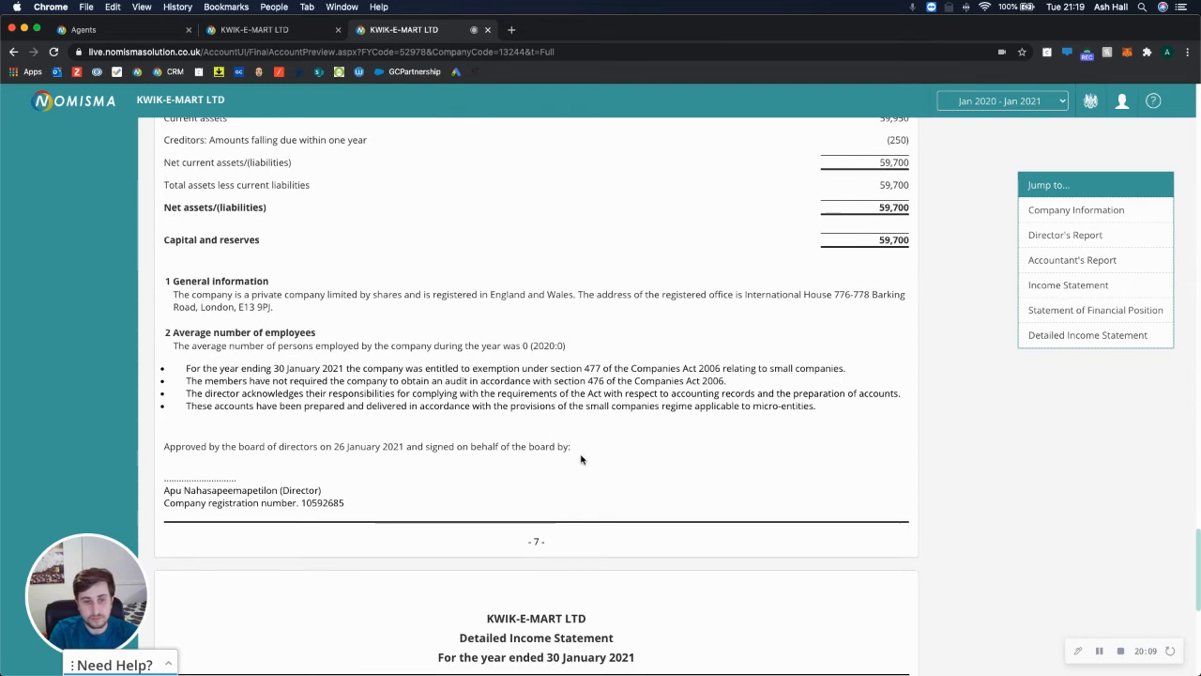
scroll(581, 459, down, 3)
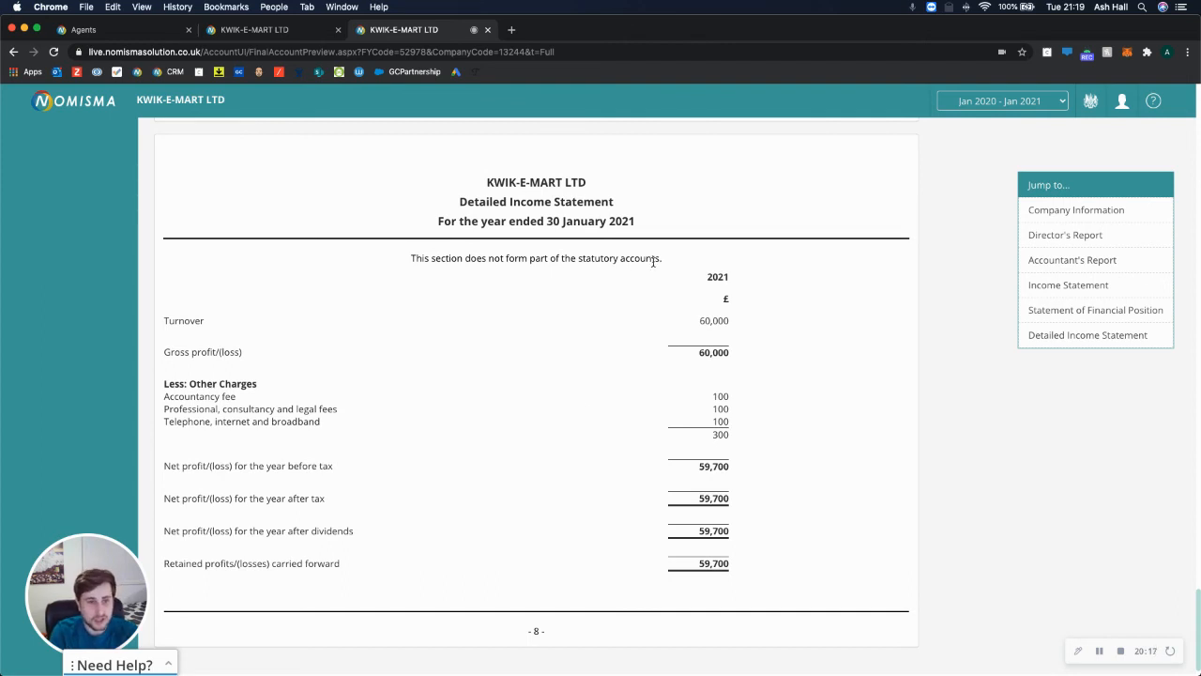
scroll(514, 290, down, 1)
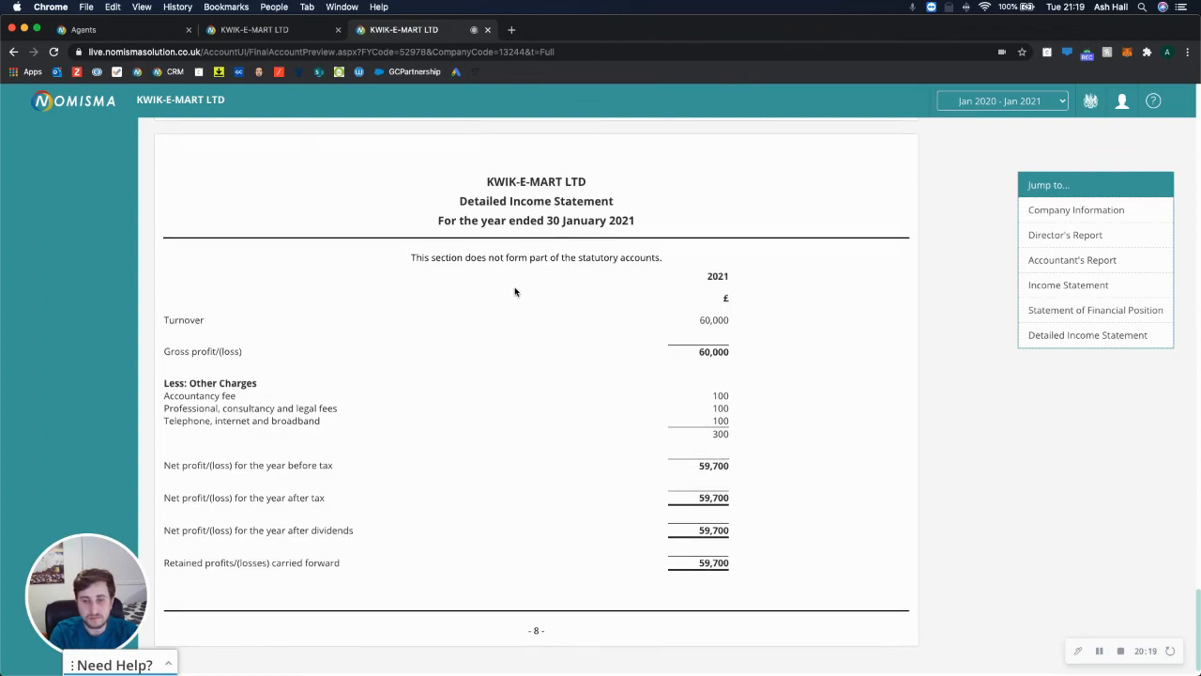
scroll(514, 290, up, 20)
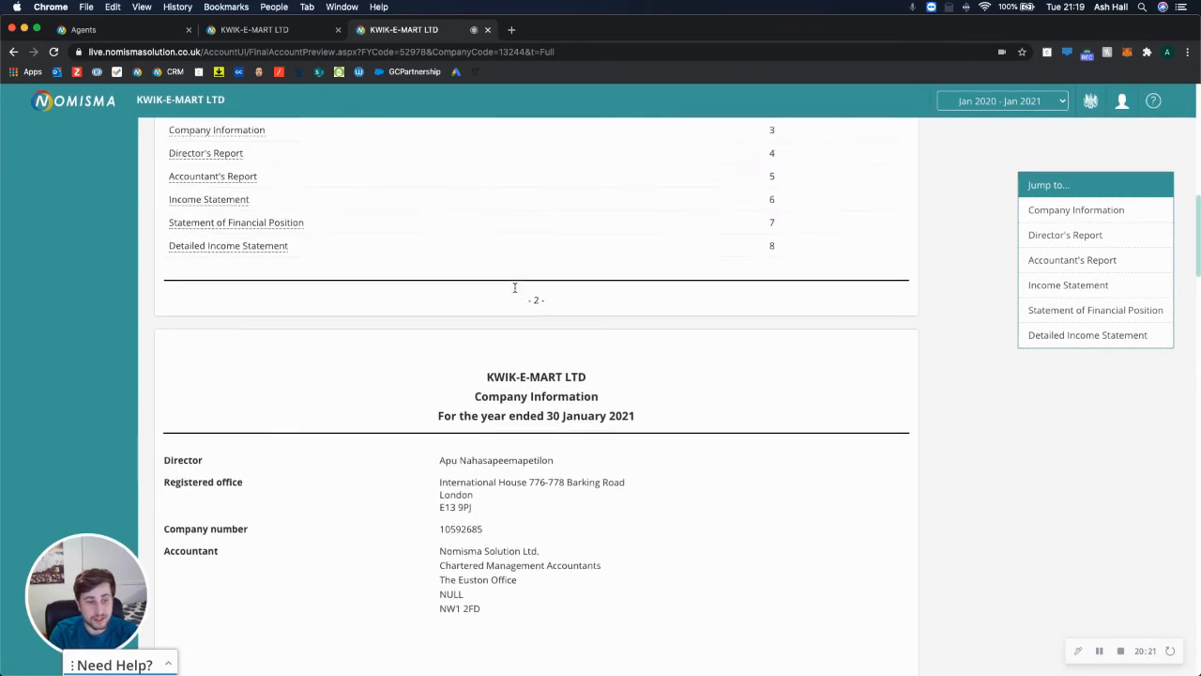
scroll(515, 290, down, 20)
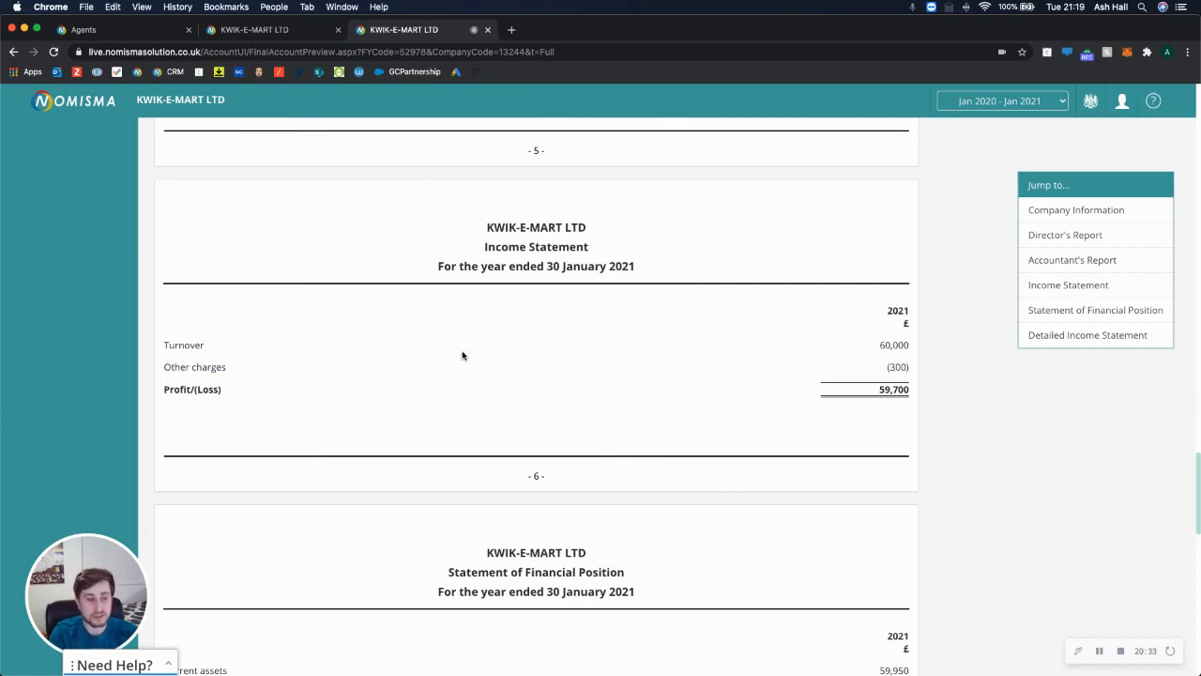
scroll(461, 355, up, 20)
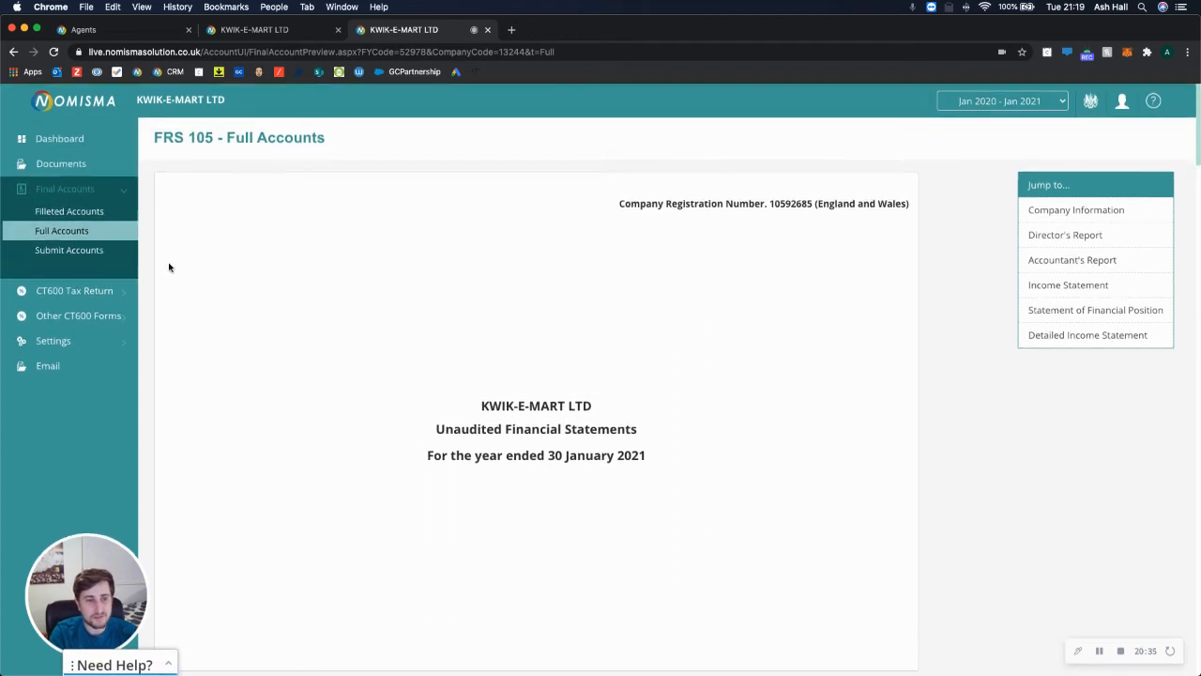
click(69, 251)
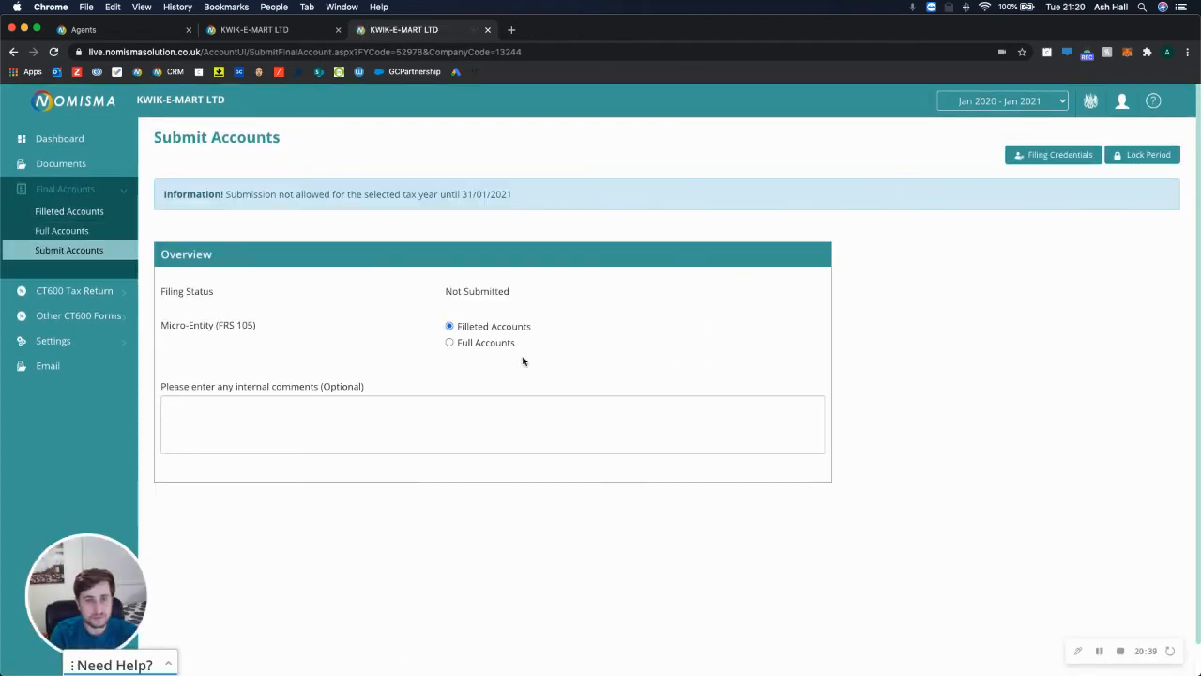
Lock the Jan 2020 – Jan 2021 accounting period and expand the CT600 Tax Return pages.
click(1152, 158)
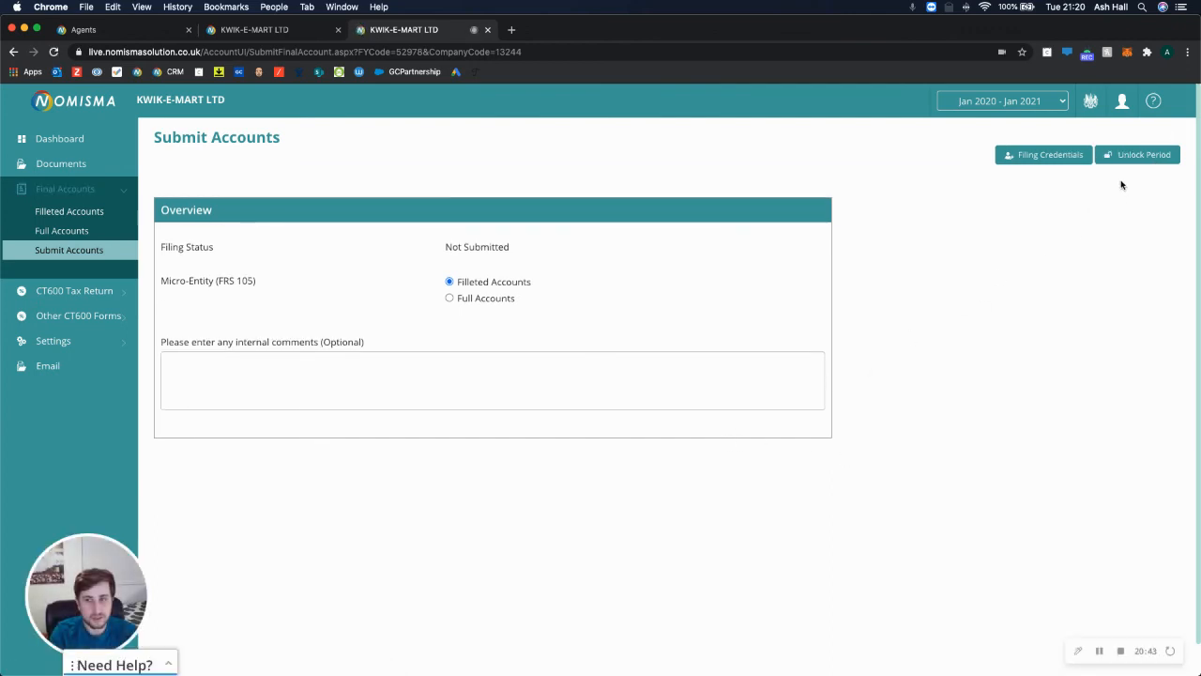
scroll(437, 325, down, 2)
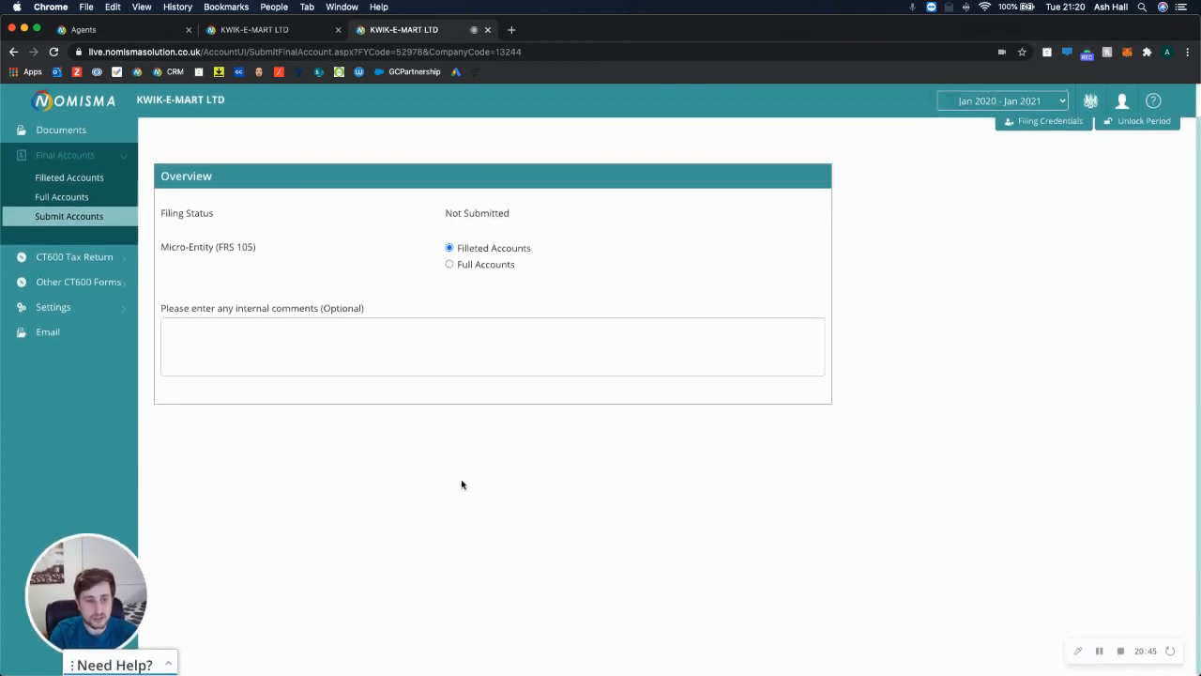
scroll(455, 498, up, 2)
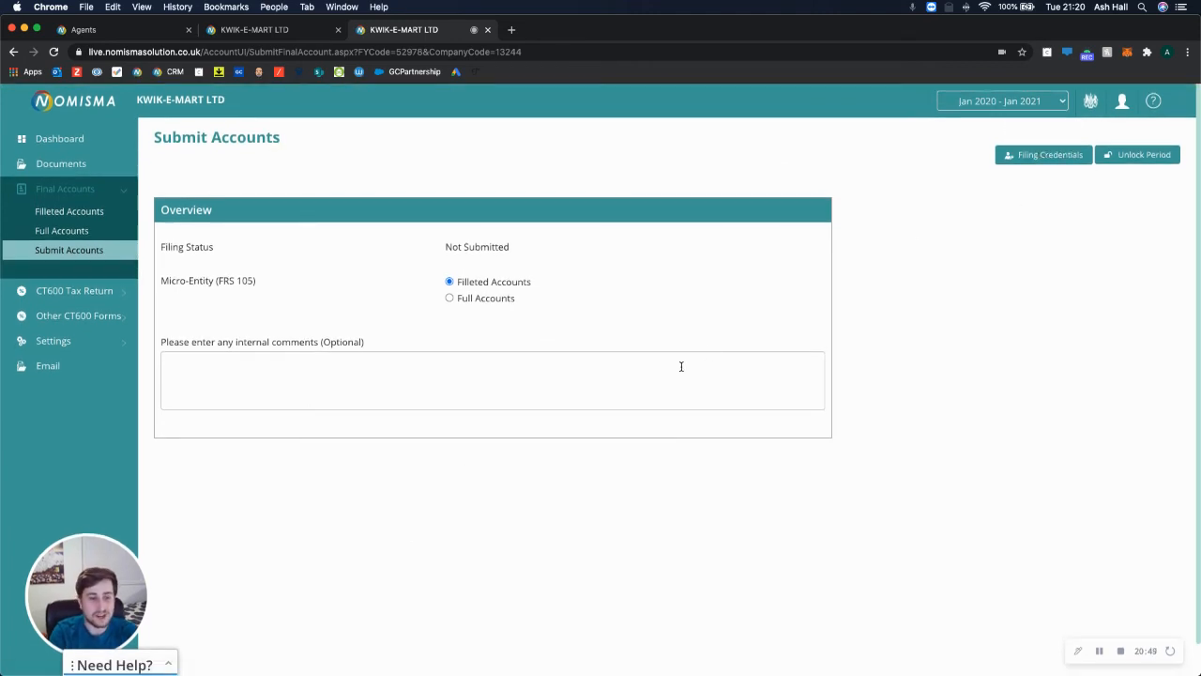
click(94, 291)
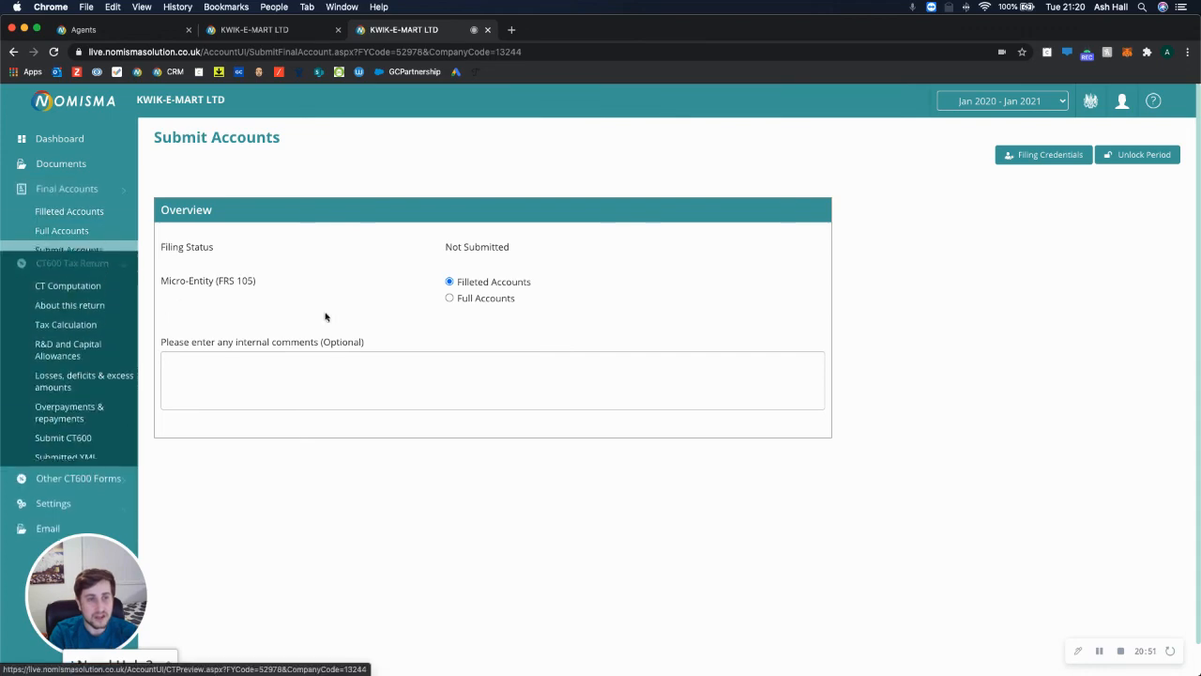
Review the CT computation, from profits per accounts to £11,343.00 tax payable.
click(67, 237)
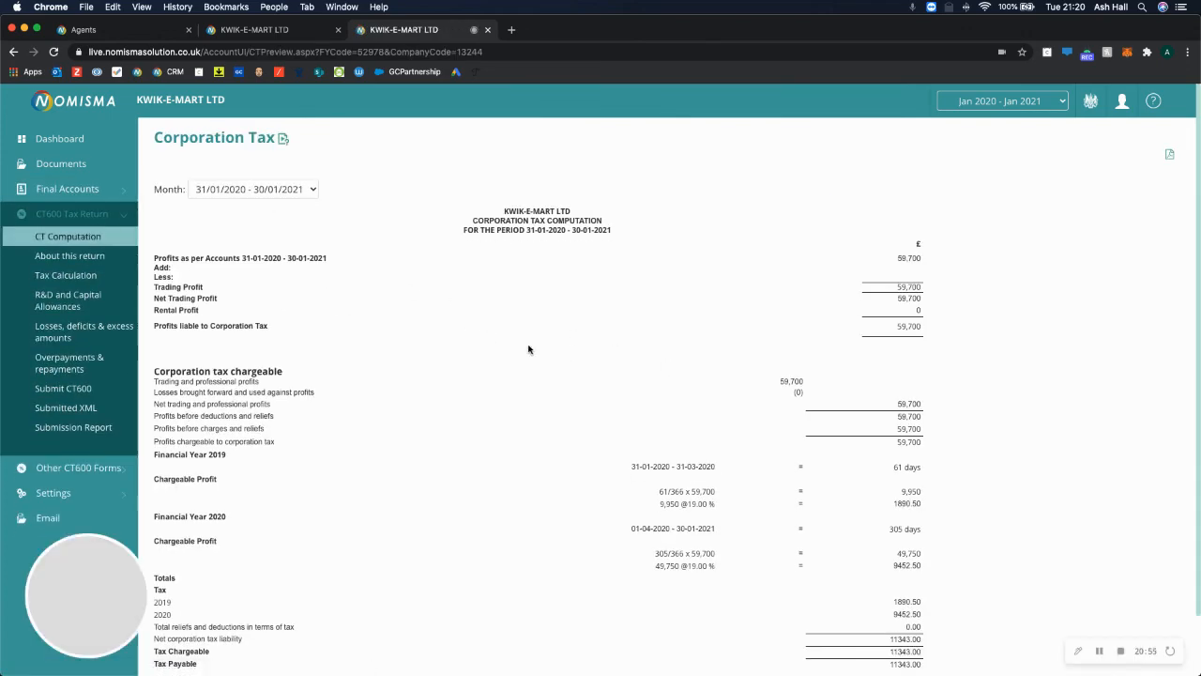
scroll(528, 348, down, 2)
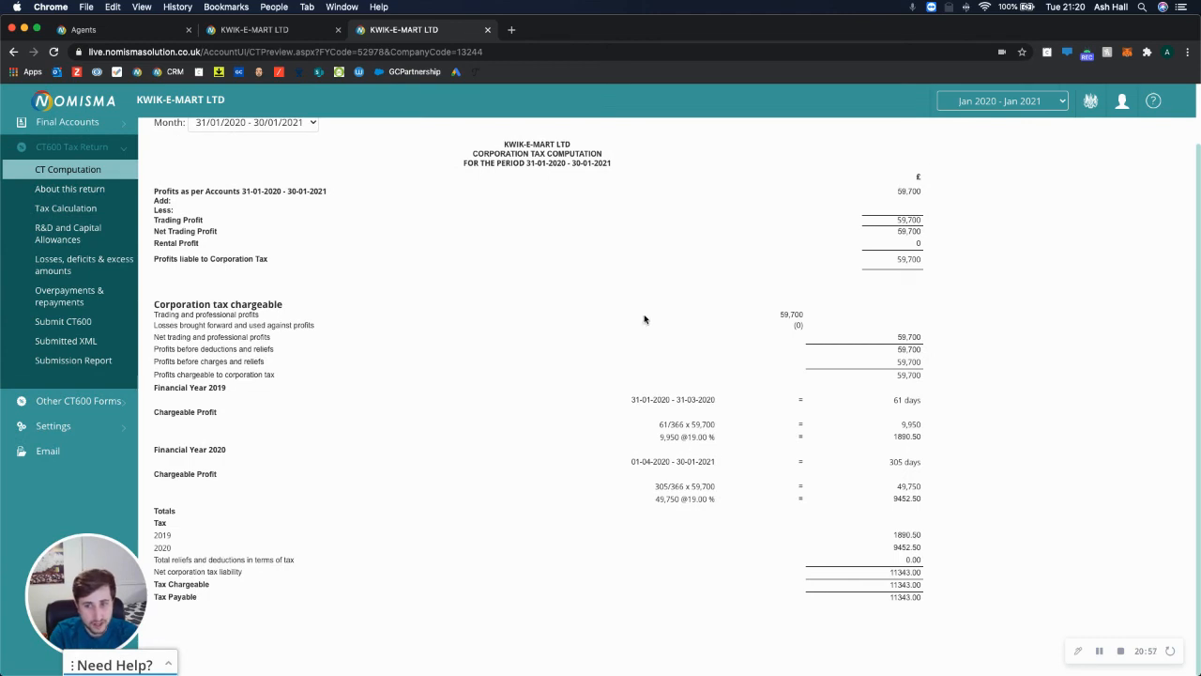
drag(919, 191, 878, 196)
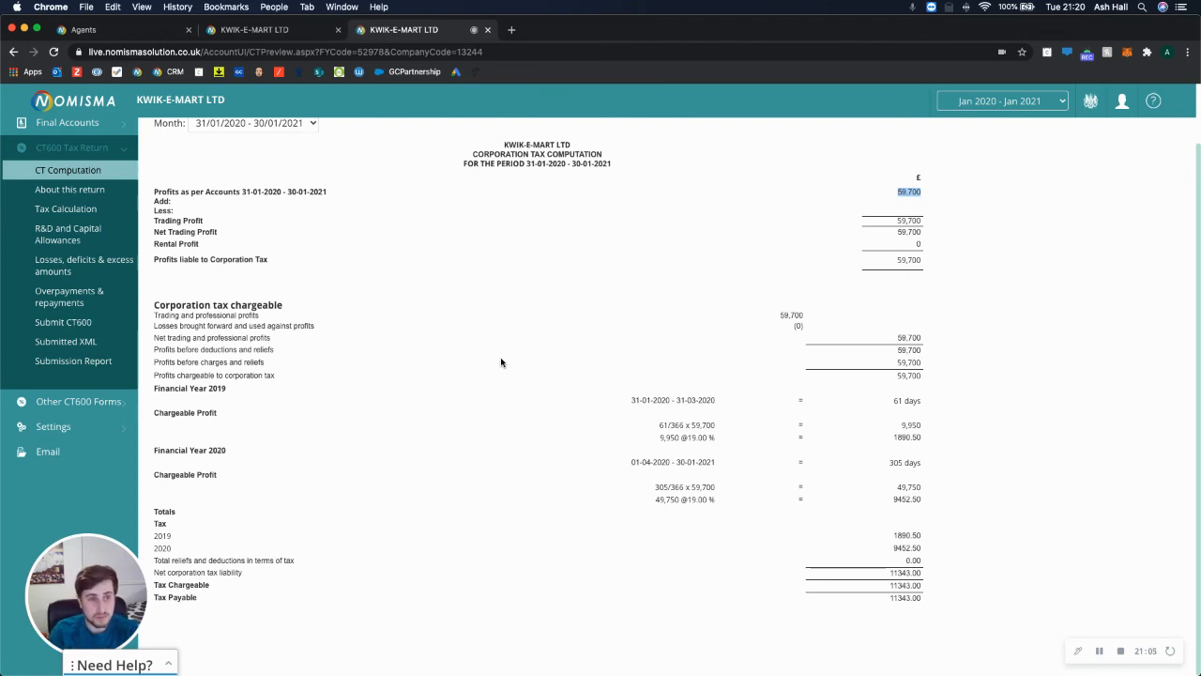
Check About this return, then bring up Submit CT600 and its accounting period list.
click(80, 190)
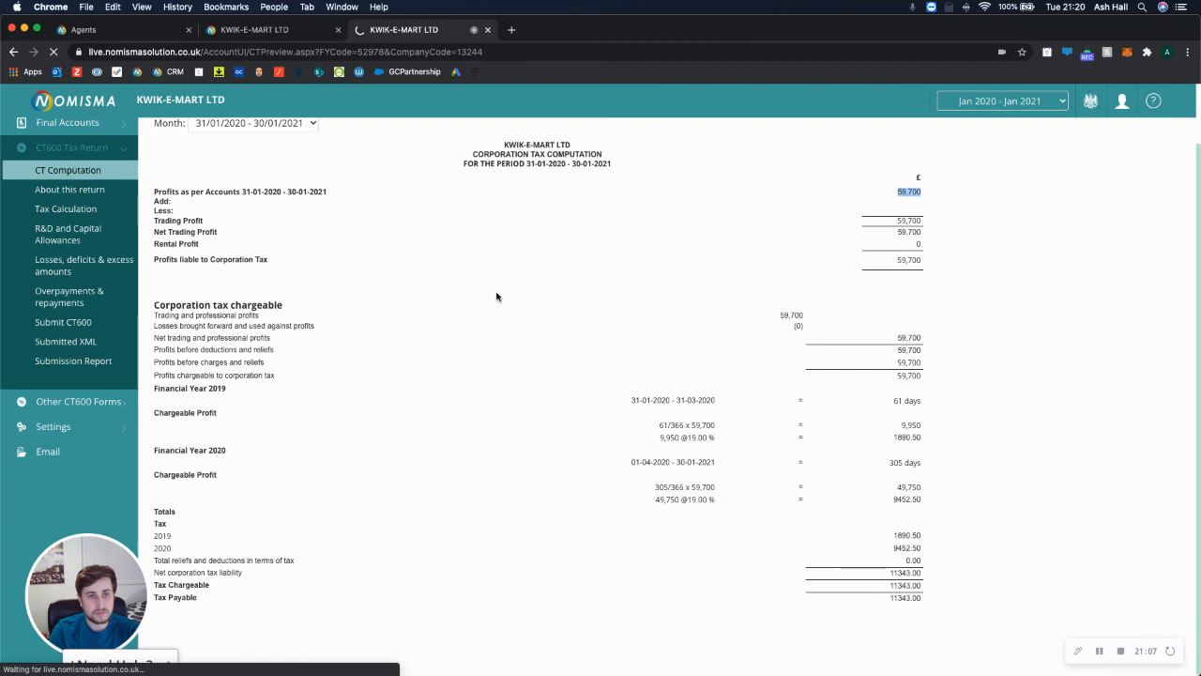
scroll(118, 311, down, 1)
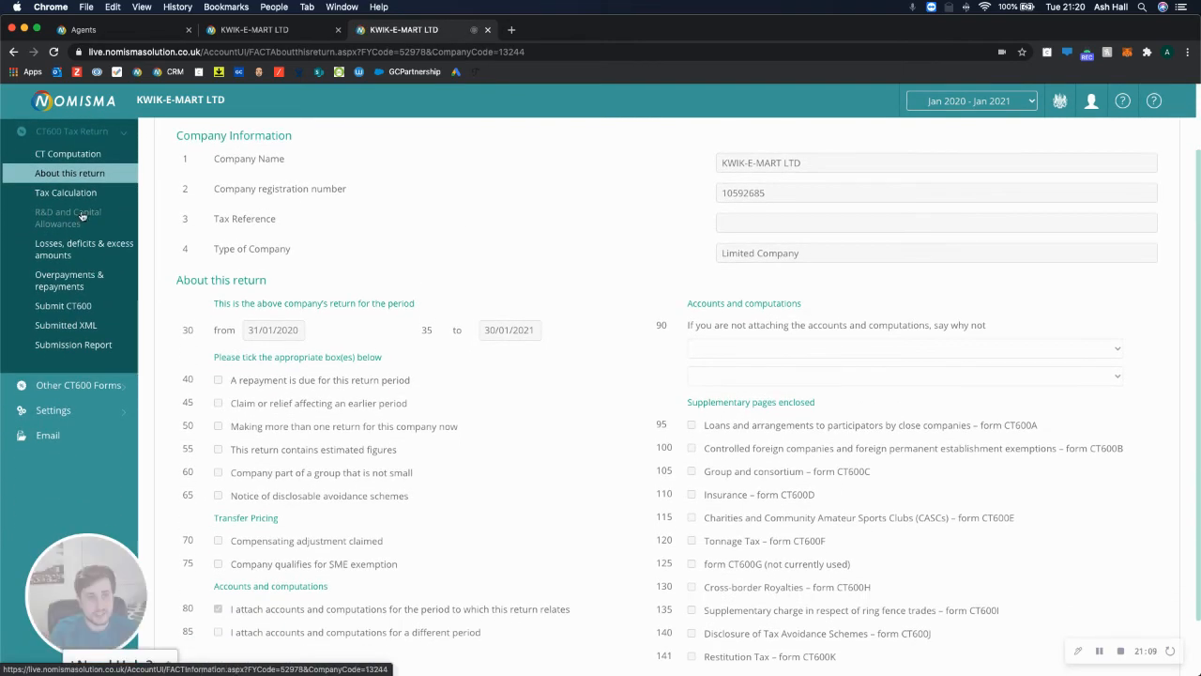
scroll(281, 300, up, 2)
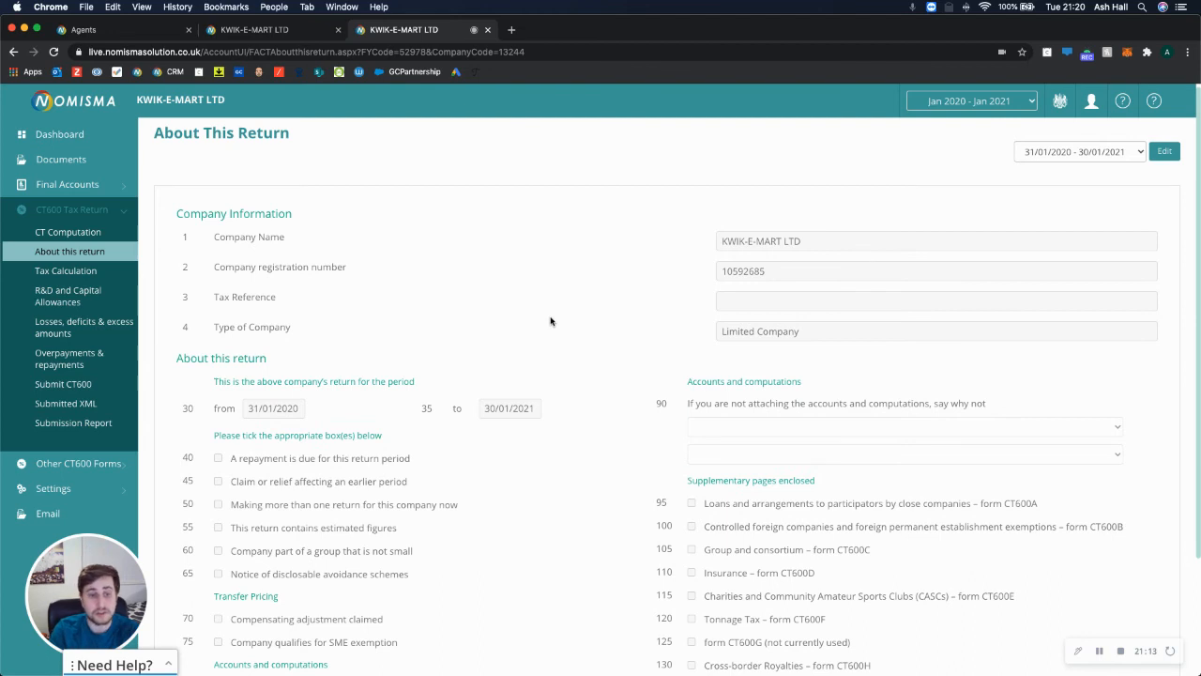
click(77, 387)
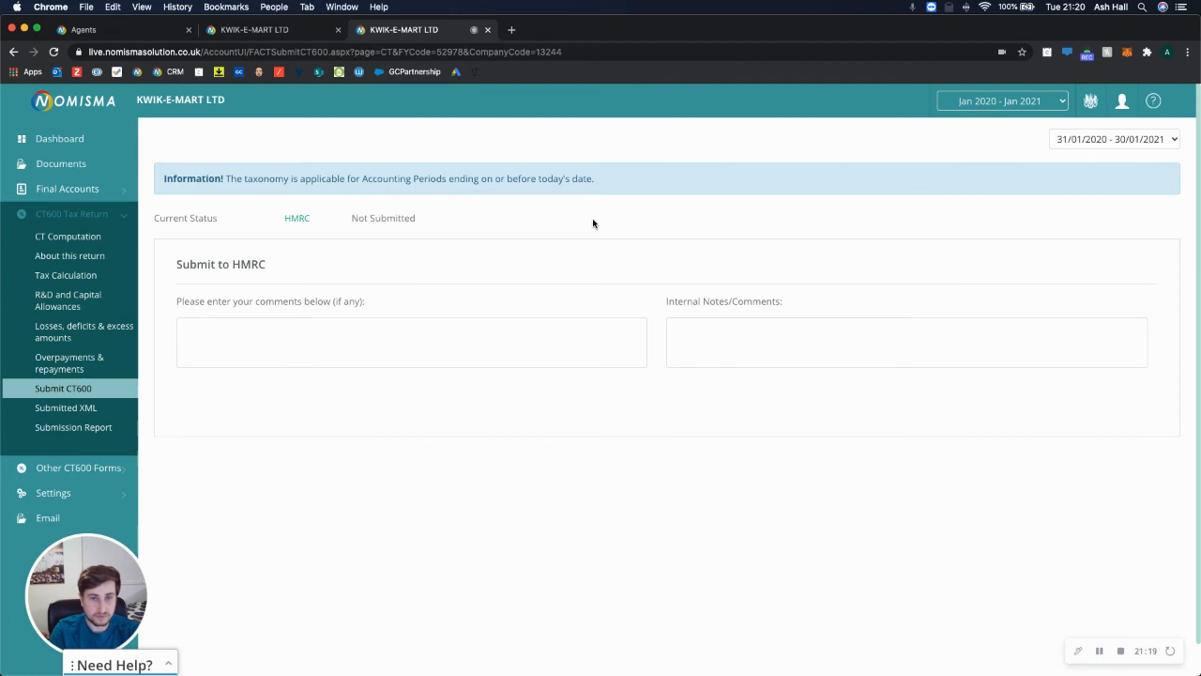
click(1028, 104)
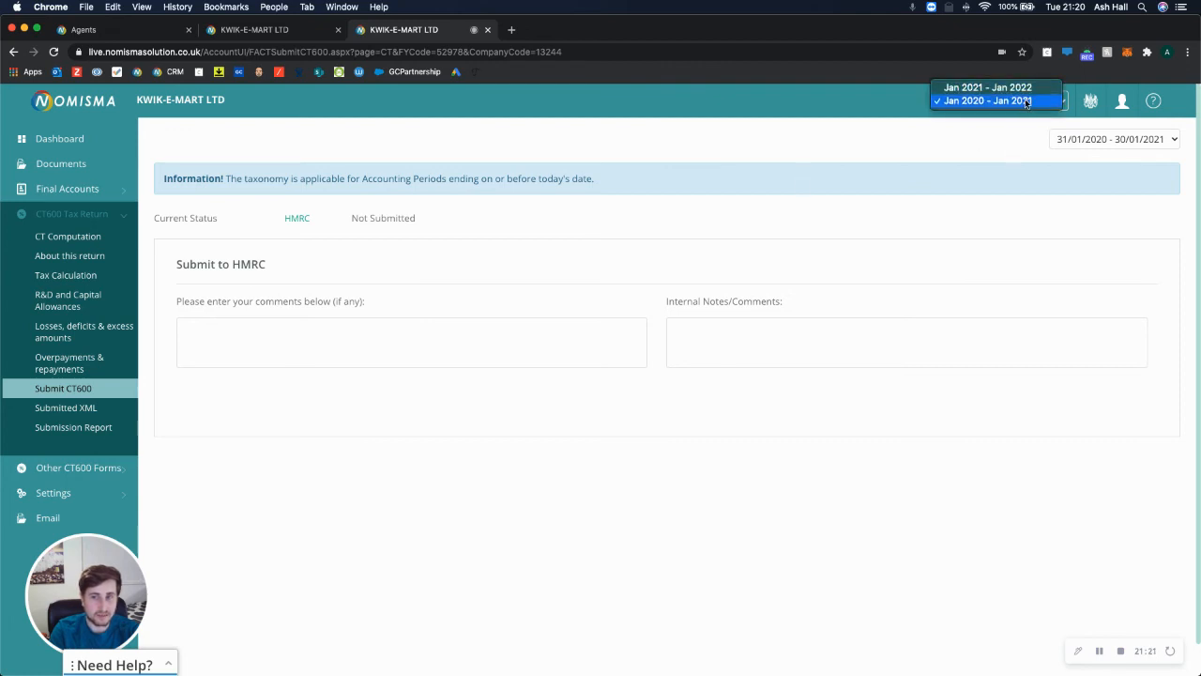
Dismiss the period list, expand Settings, and close the CT600 tab back to the Ledger Book.
click(279, 182)
scroll(223, 466, down, 1)
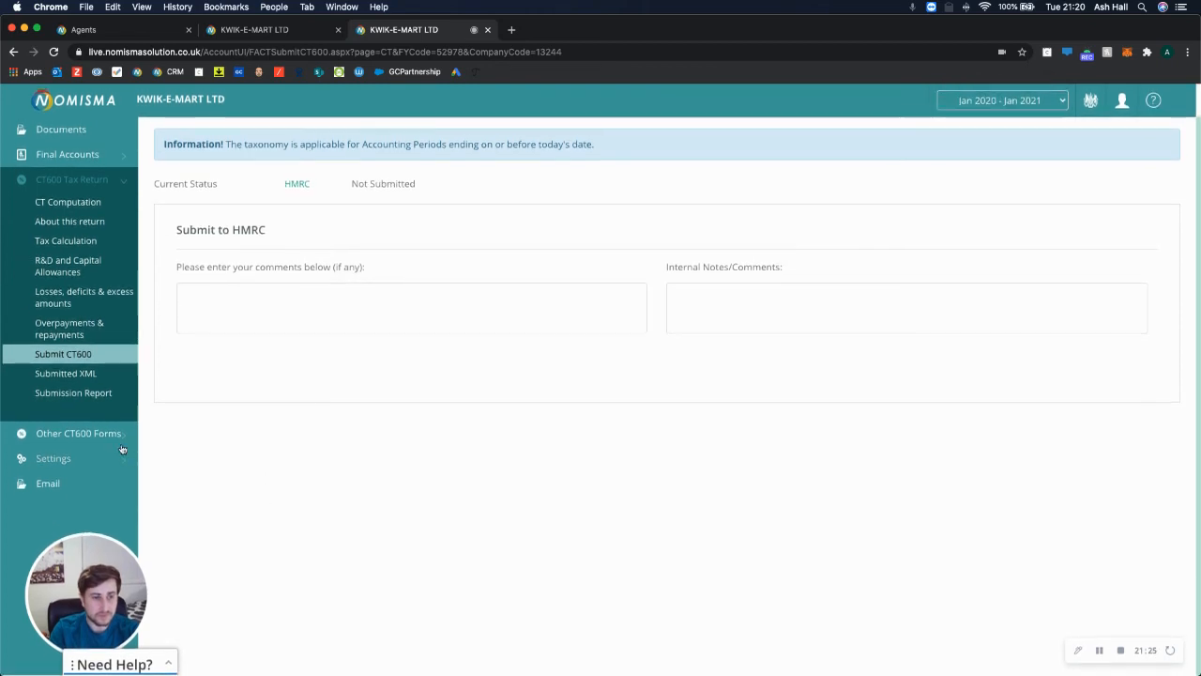
click(75, 459)
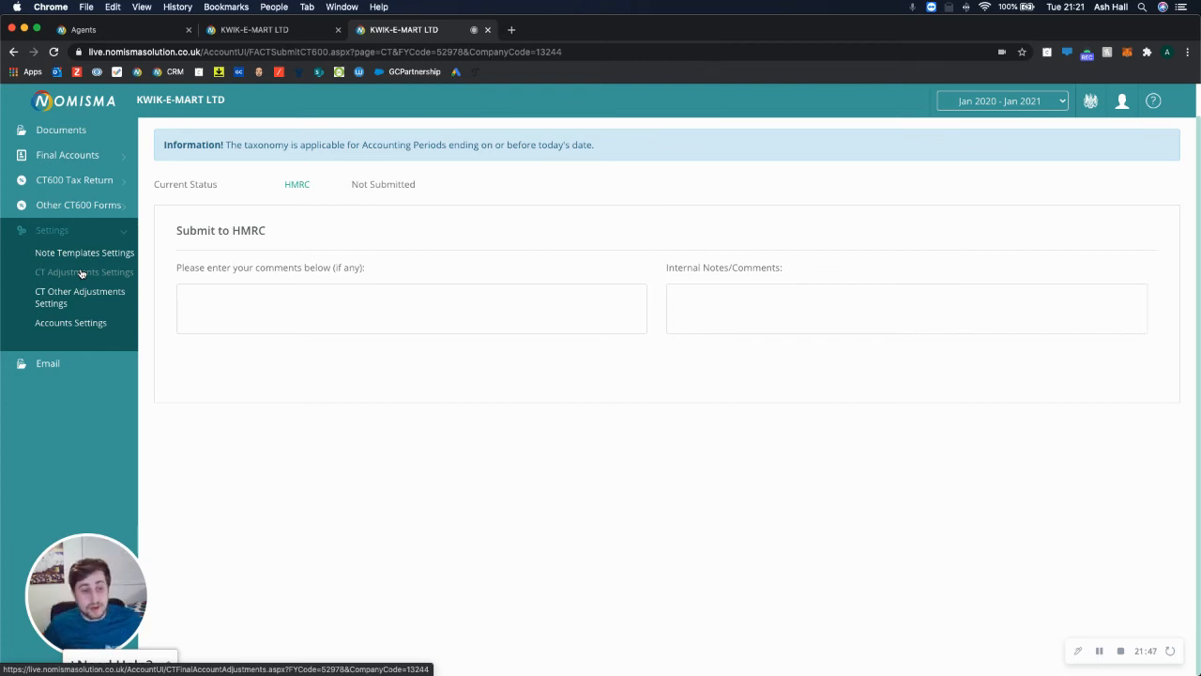
click(488, 30)
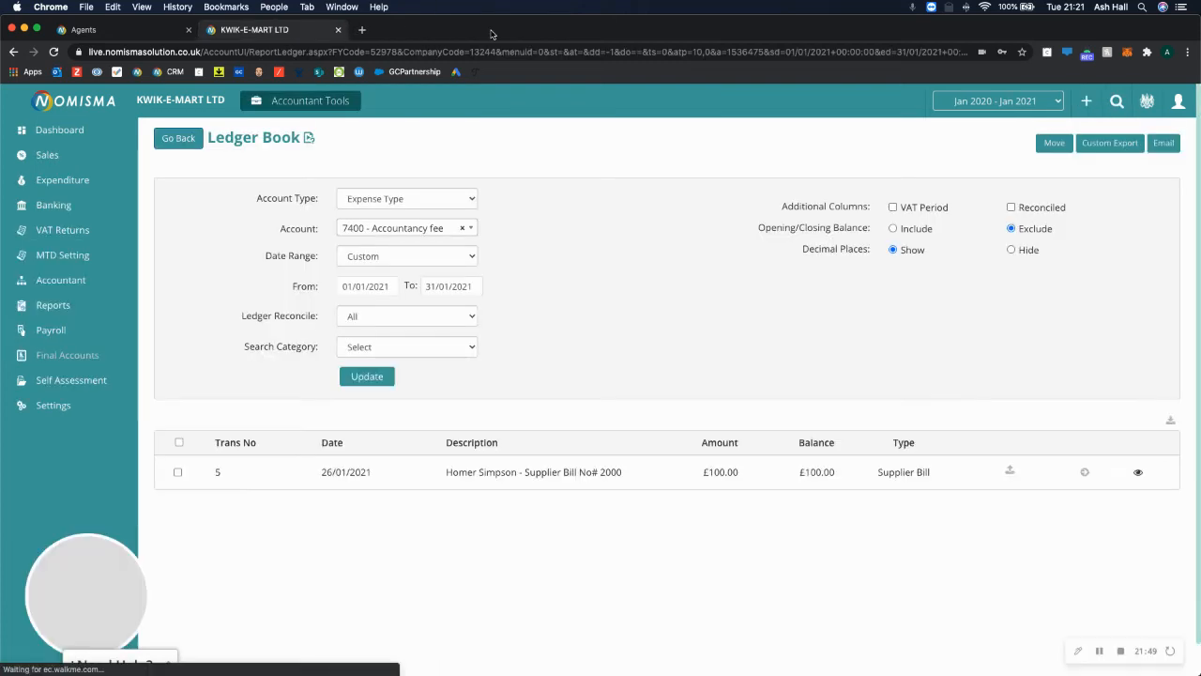
Go to KWIK-E-MART LTD's payroll, glance at Add Employee, then open Edit Company.
click(52, 330)
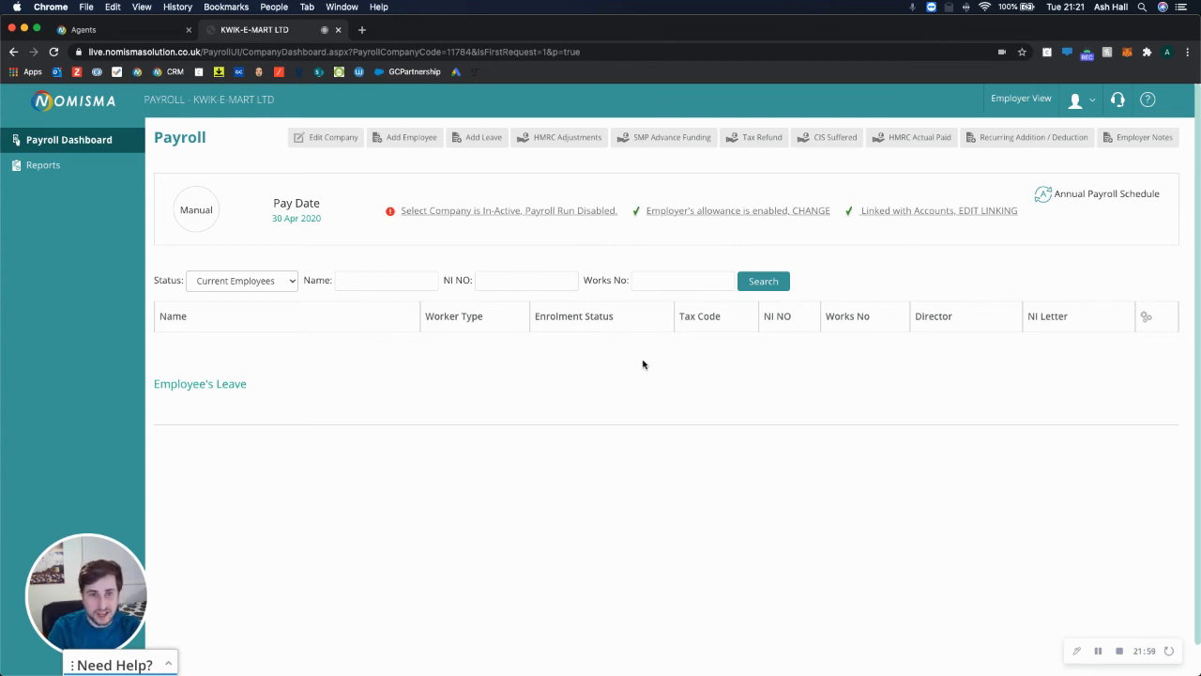
click(417, 141)
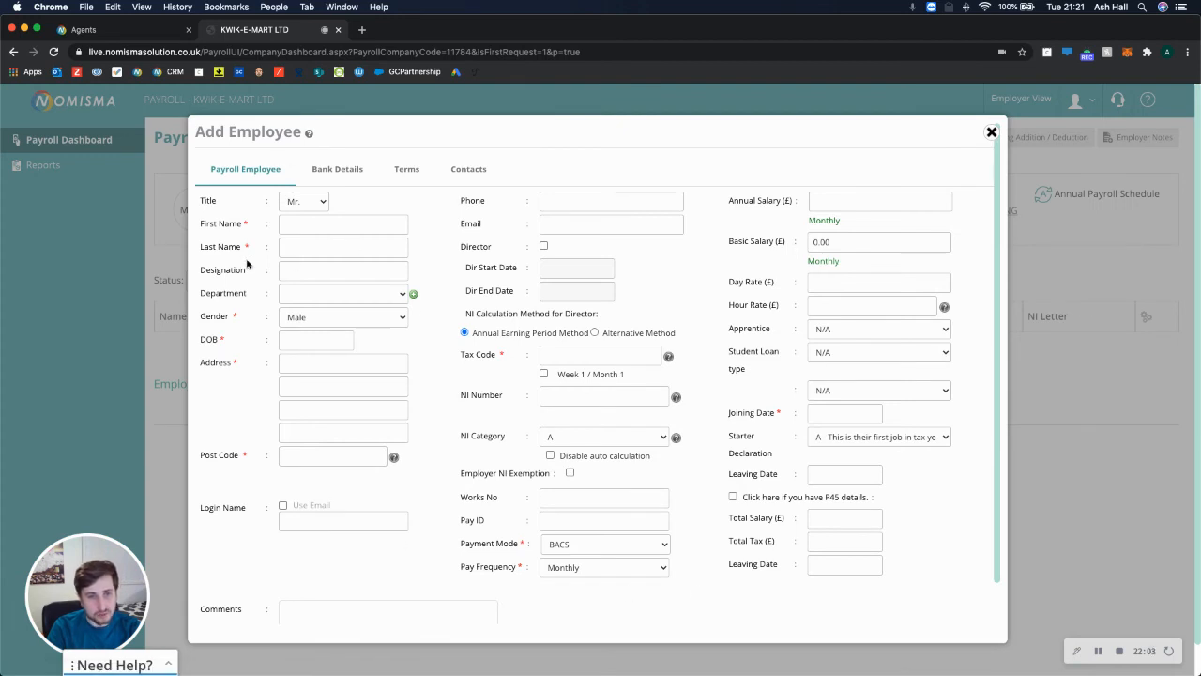
click(991, 132)
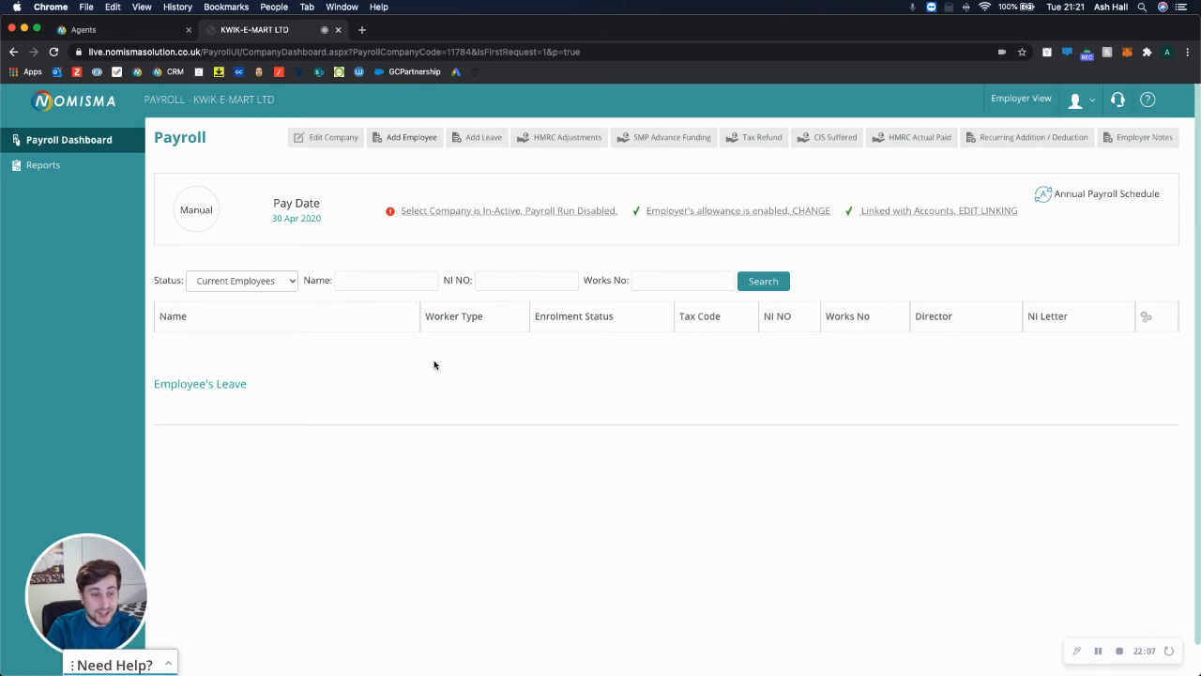
click(316, 140)
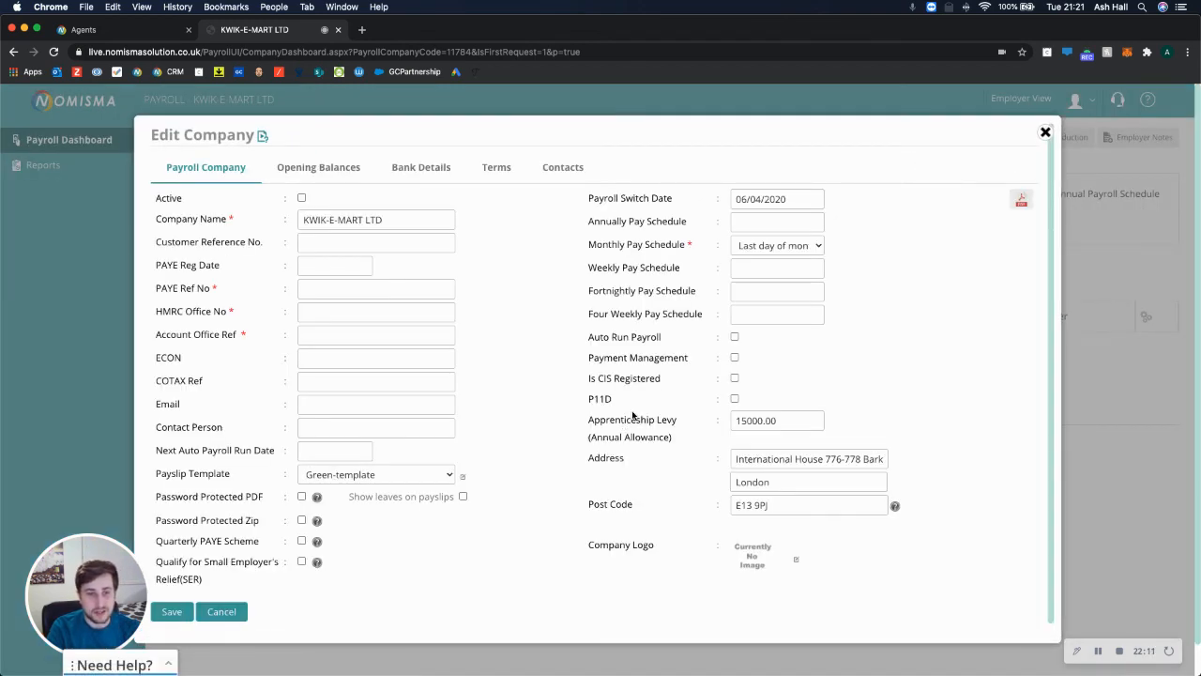
Turn on Auto Run Payroll and close the Edit Company form.
click(736, 338)
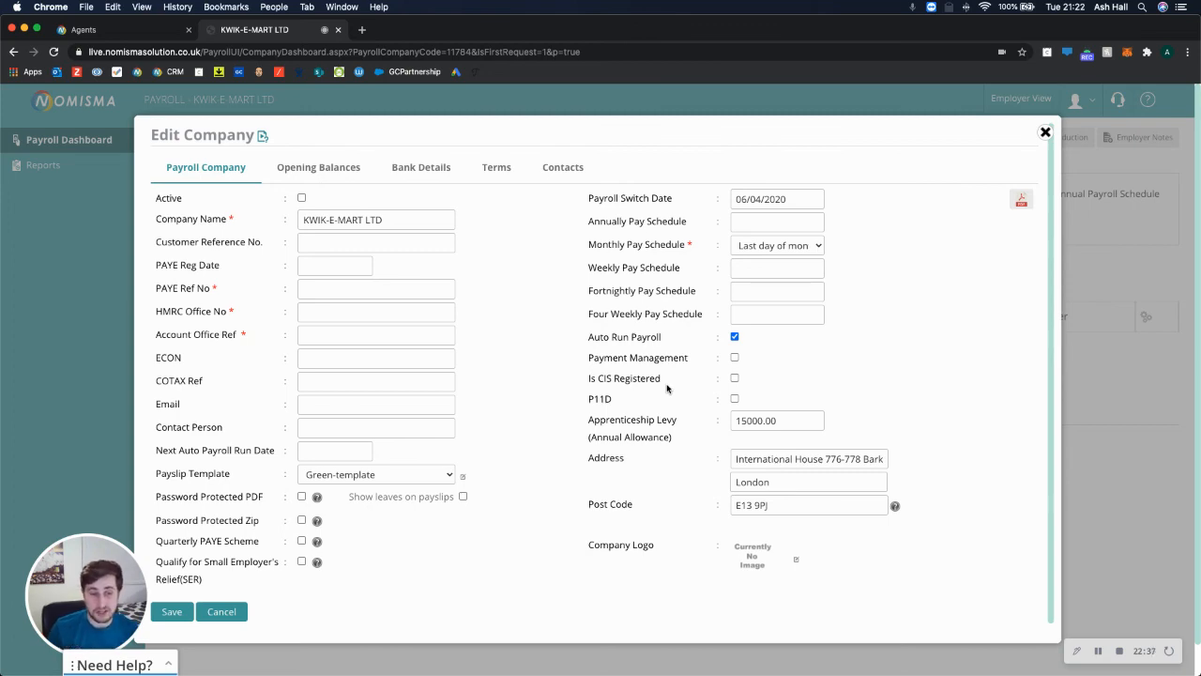
click(1046, 132)
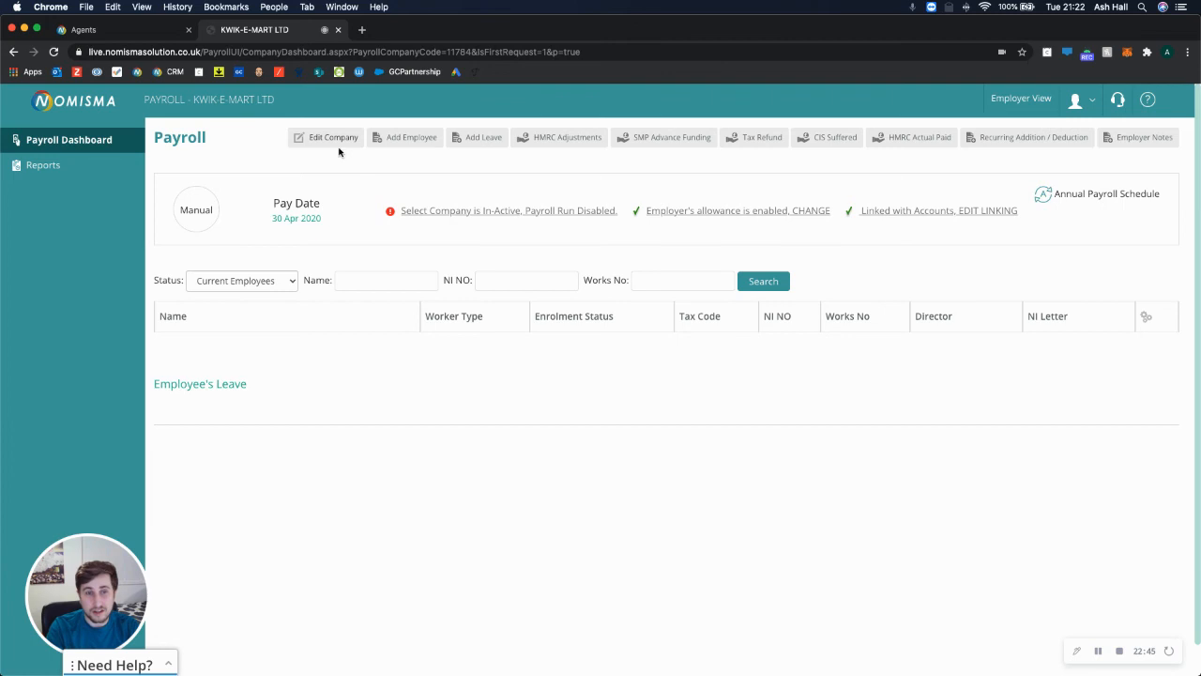
Start a new employee with their first name, DOB 01/01/1980, address and post code.
click(408, 137)
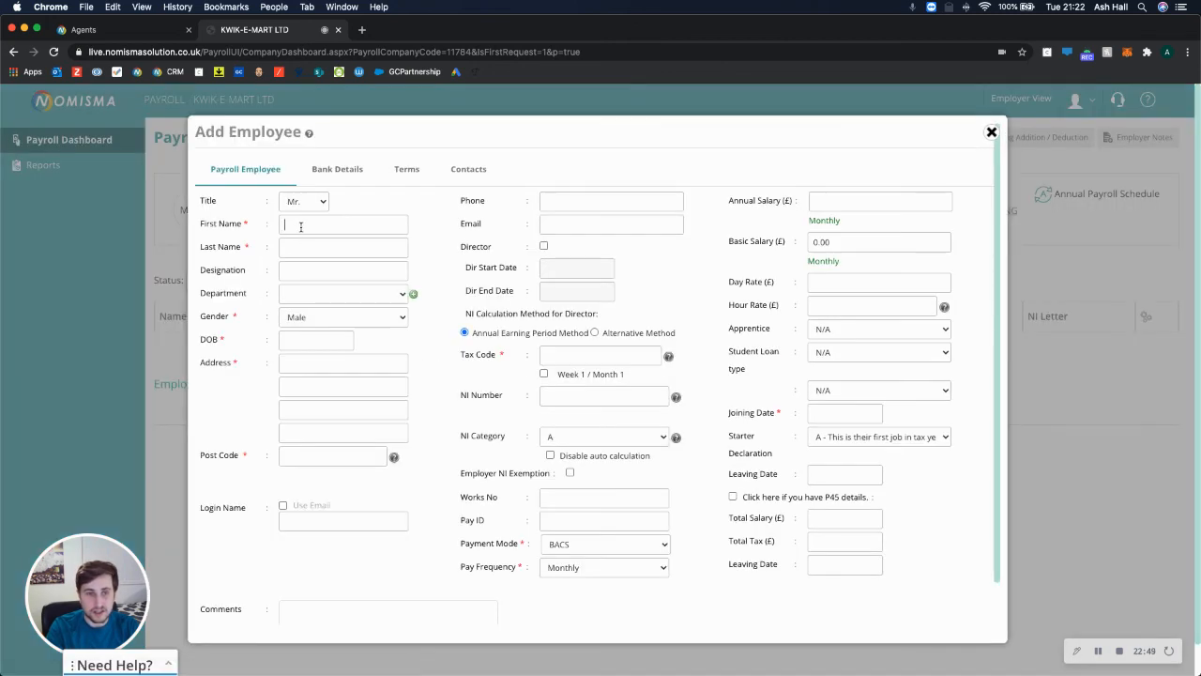
text(Ashleigh)
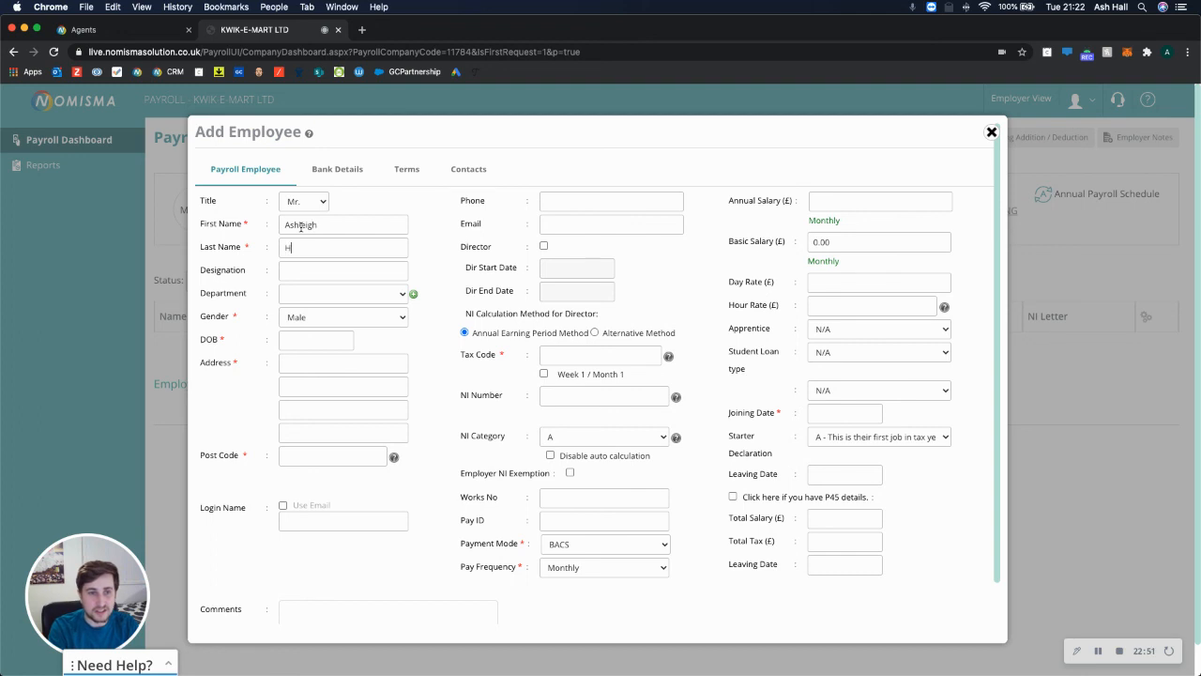
key(Tab)
key(Tab)
key(Tab)
key(Tab)
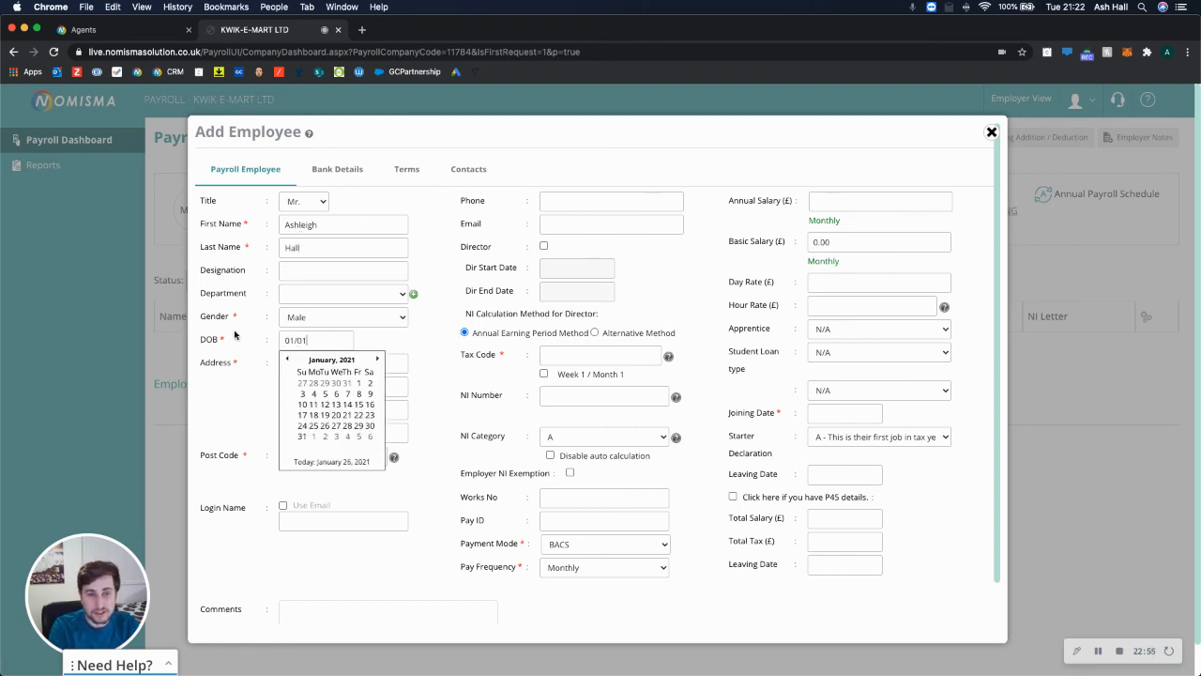
text(01/01/1980)
key(Tab)
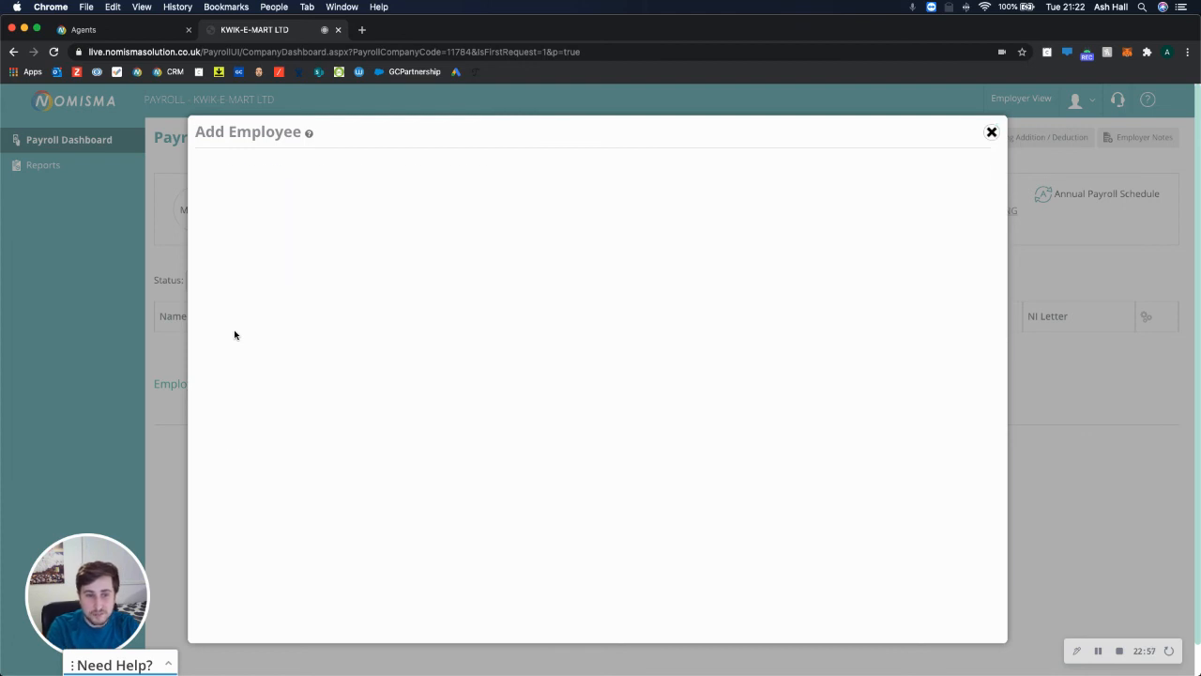
text(454821)
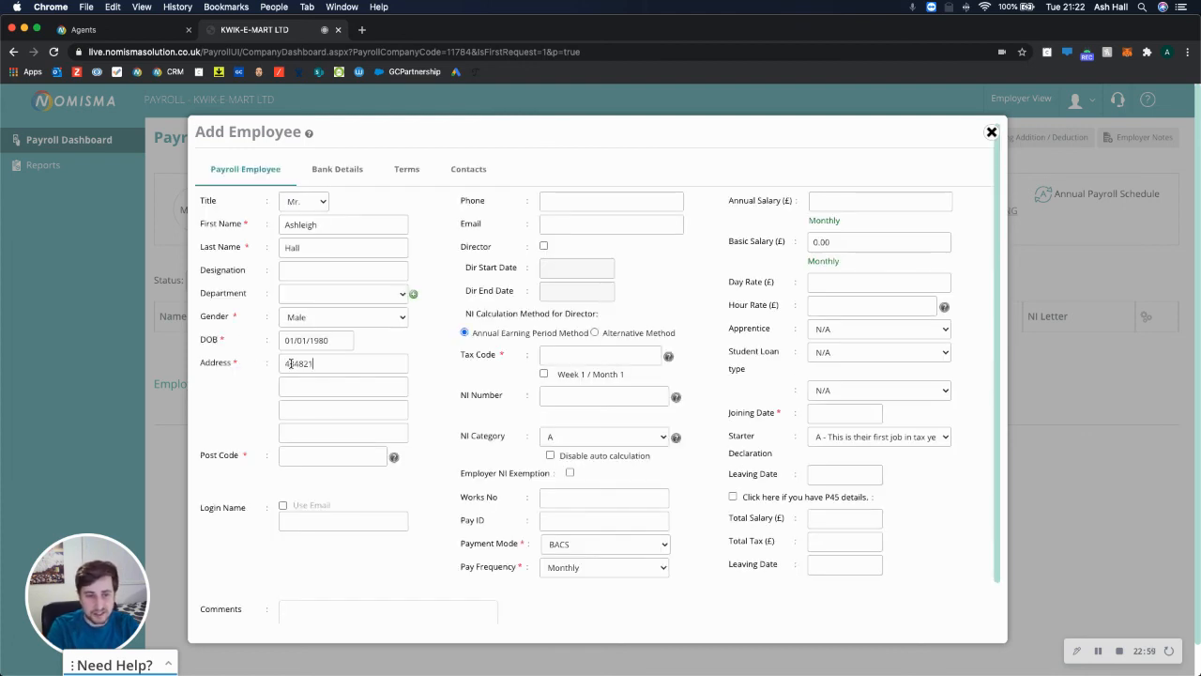
text(5J345J)
key(super+a)
text(t)
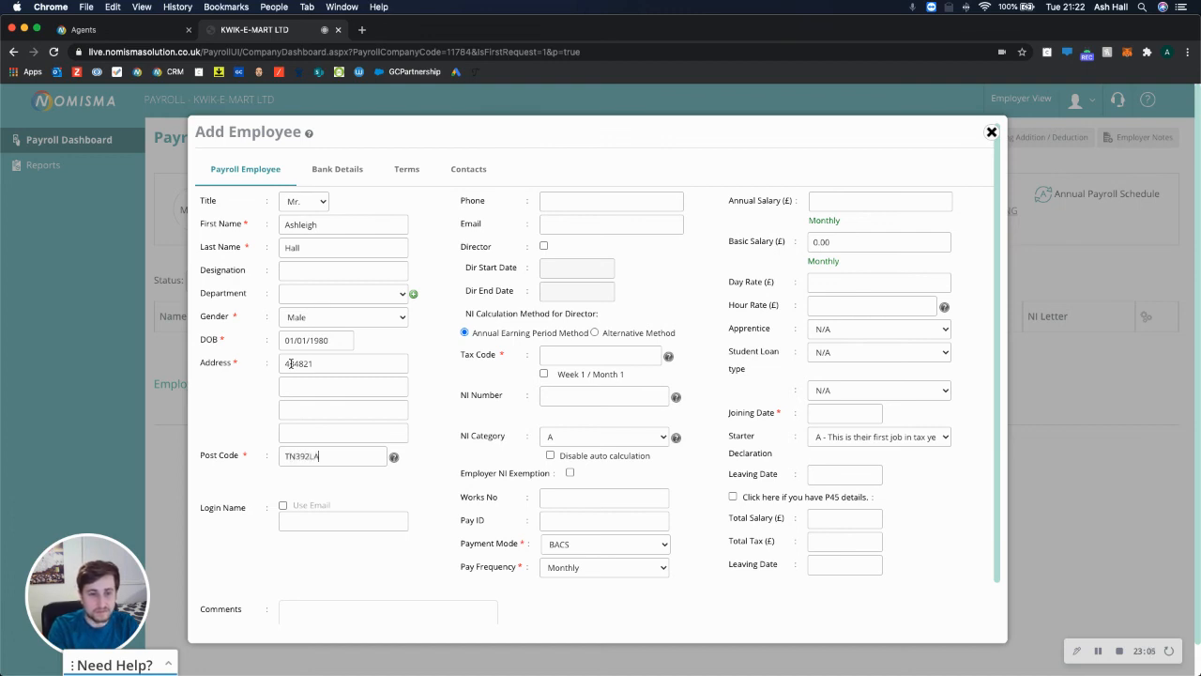
text(231232)
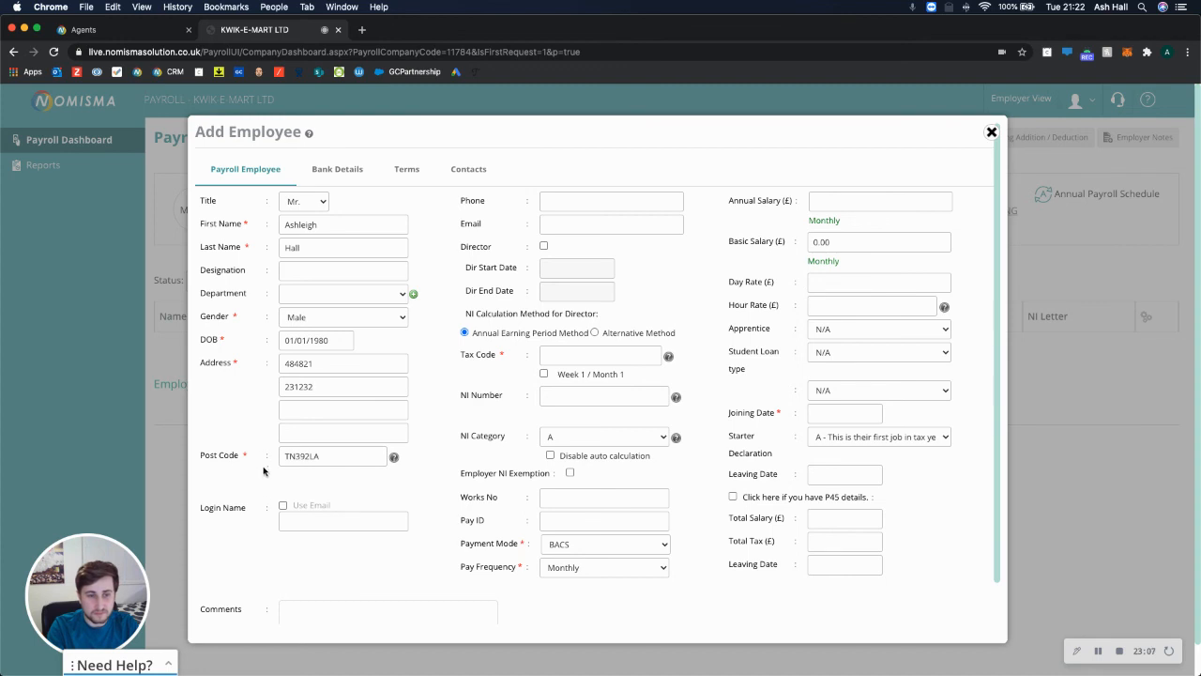
Enter the employee's email address and annual salary so the monthly basic pay calculates.
scroll(329, 554, down, 1)
scroll(563, 309, up, 1)
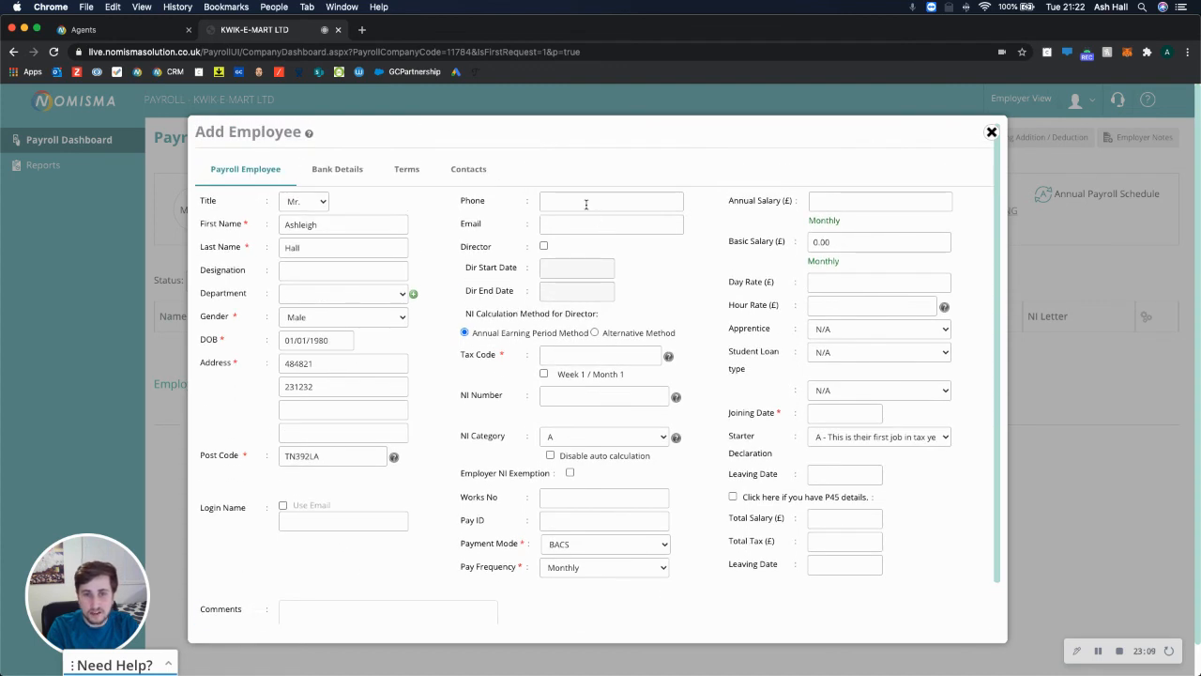
click(540, 228)
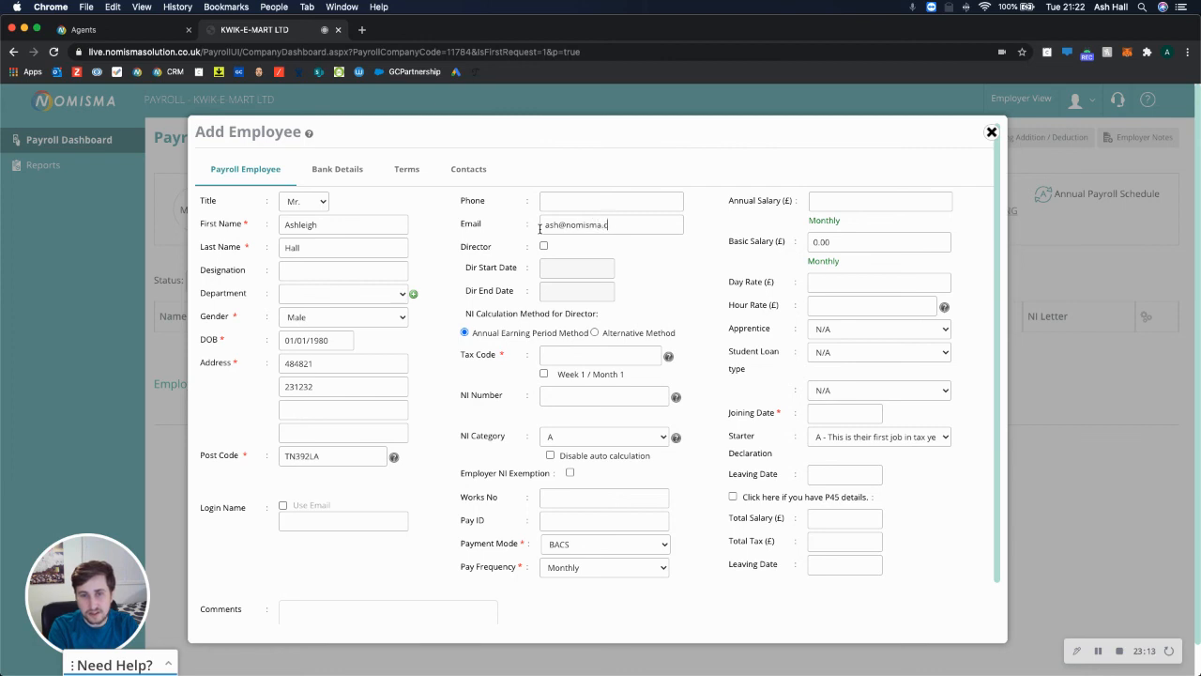
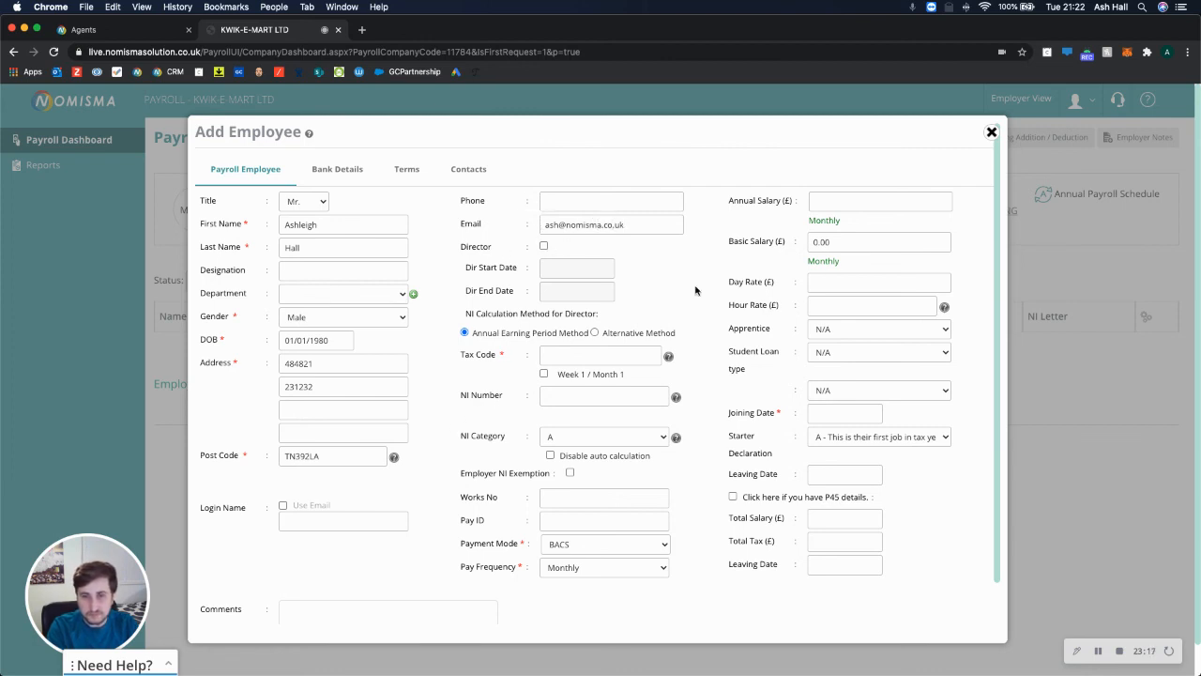
click(851, 192)
text(5000)
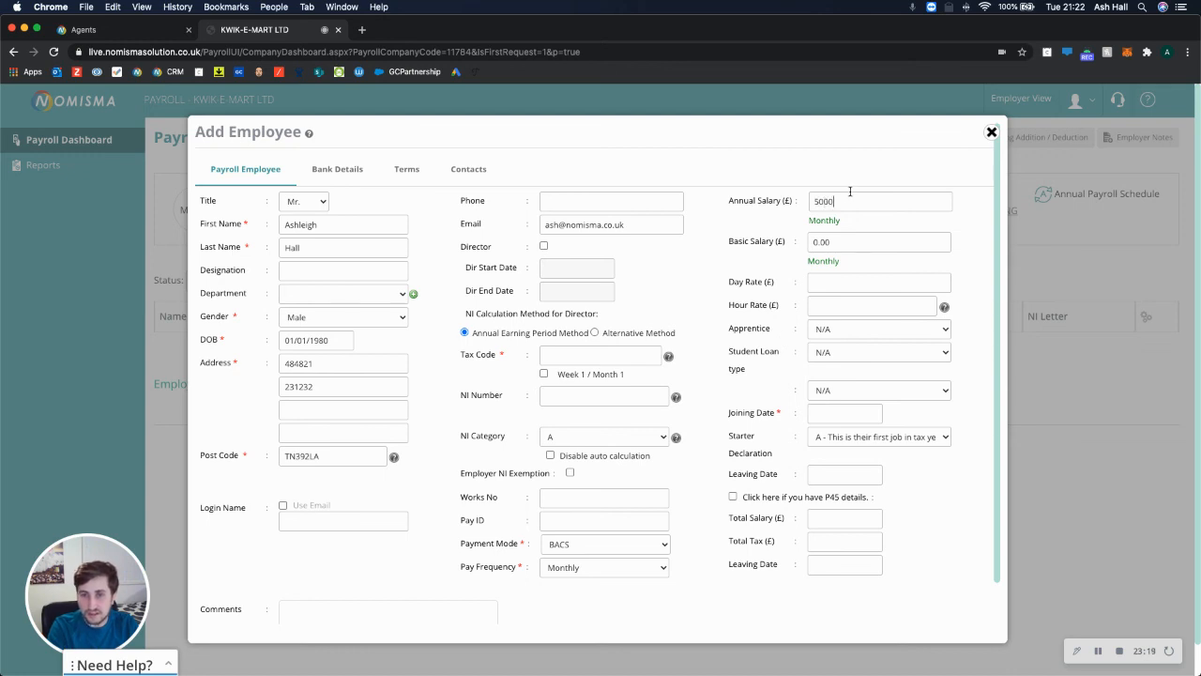
click(822, 221)
Set joining date 01/01/2021 and tax code 1250L, then save the employee.
scroll(760, 285, down, 2)
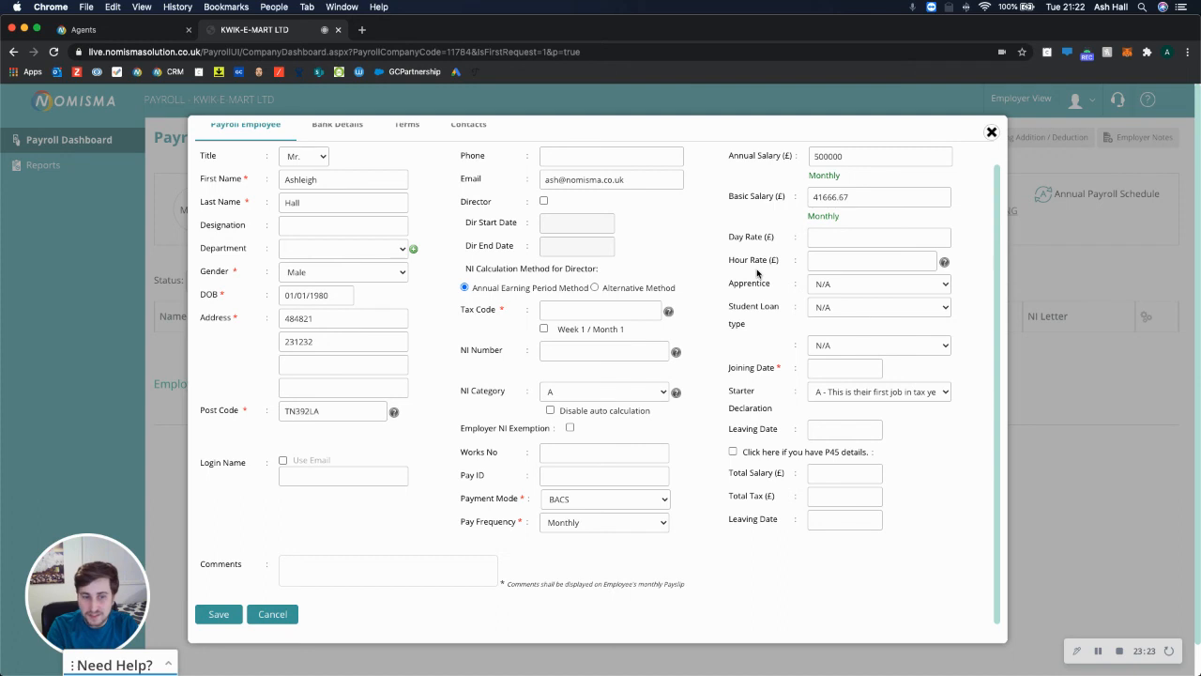
click(829, 369)
text(01/01/202)
click(747, 390)
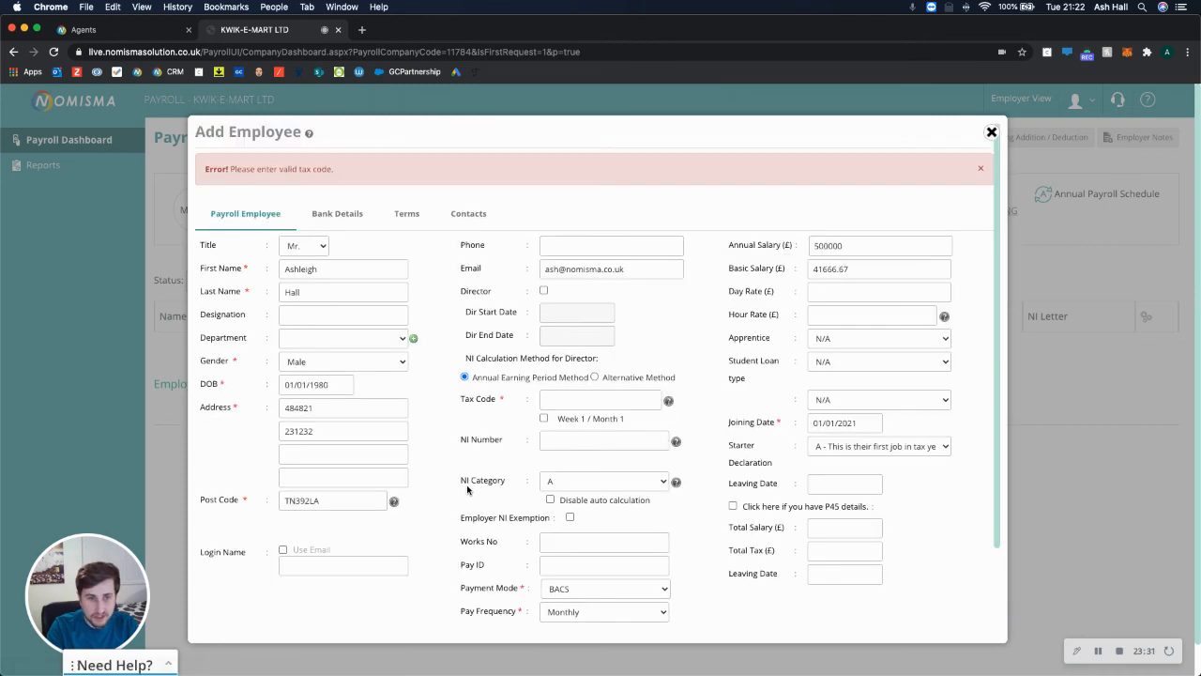
drag(242, 169, 205, 169)
click(553, 398)
text(120)
scroll(307, 563, down, 3)
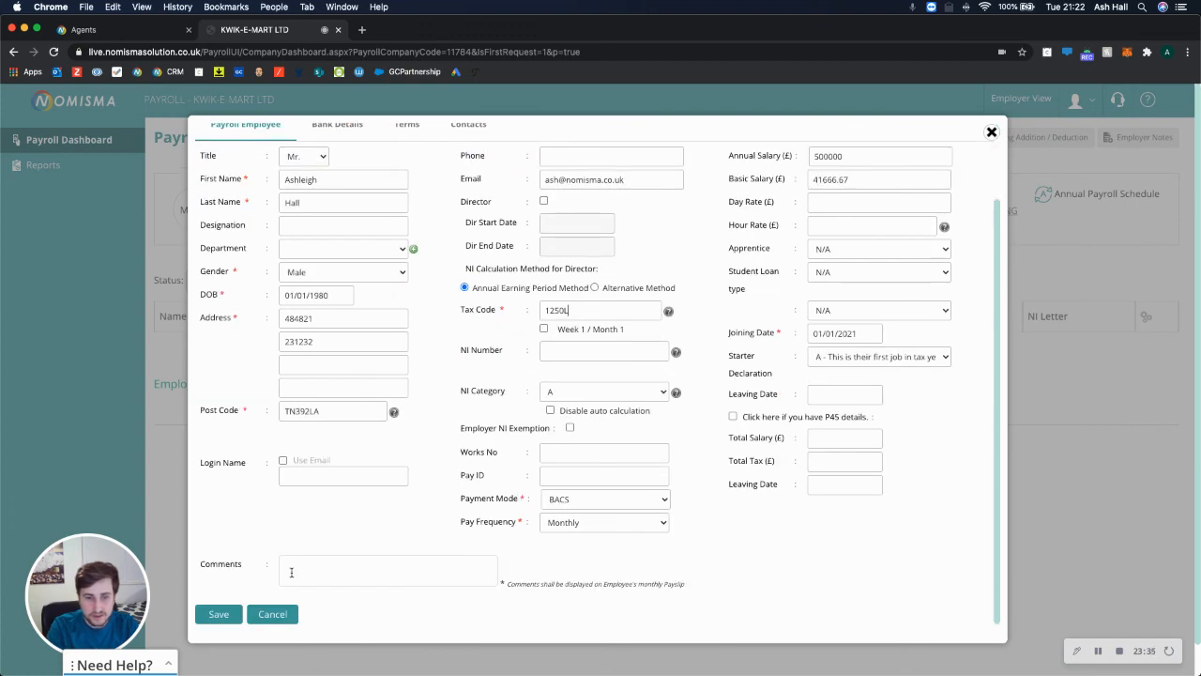
click(225, 614)
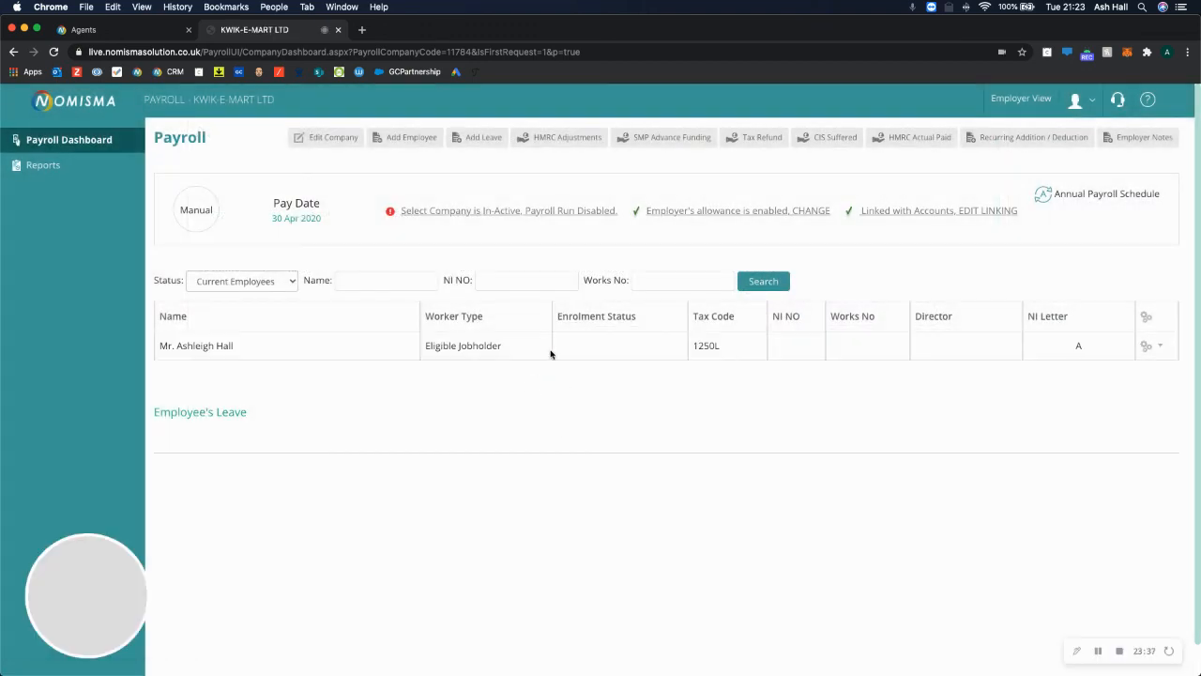
drag(502, 346, 424, 345)
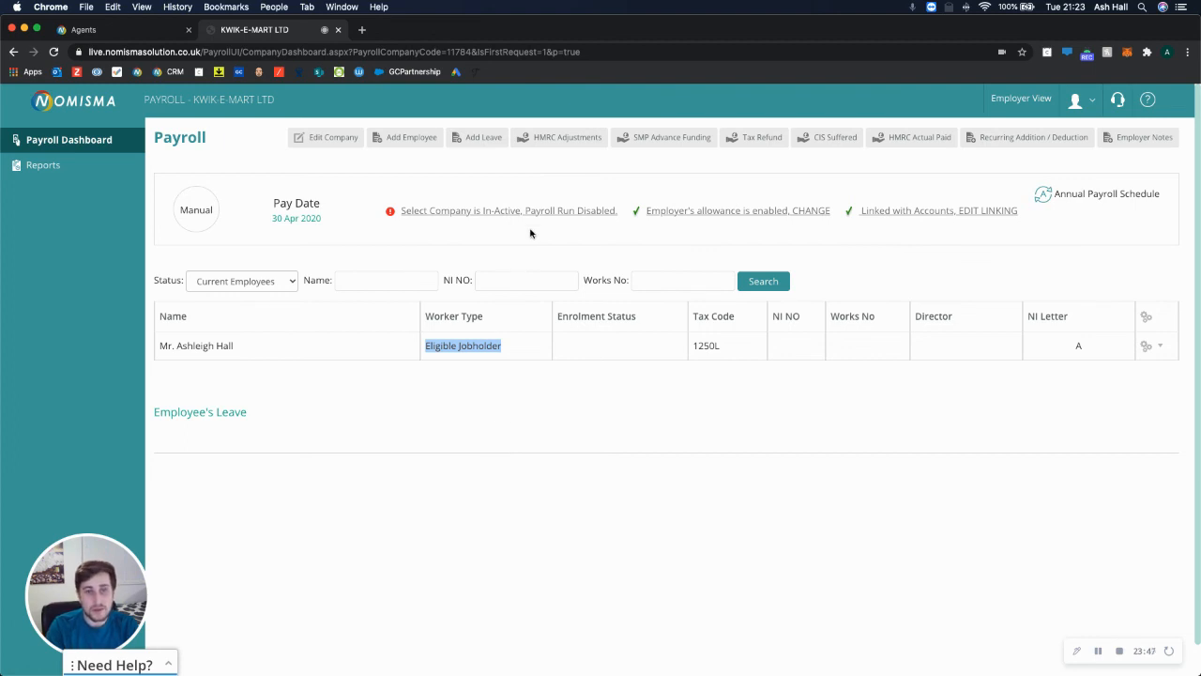
Enter the company's HMRC Office No and Account Office Ref, then try saving.
click(317, 139)
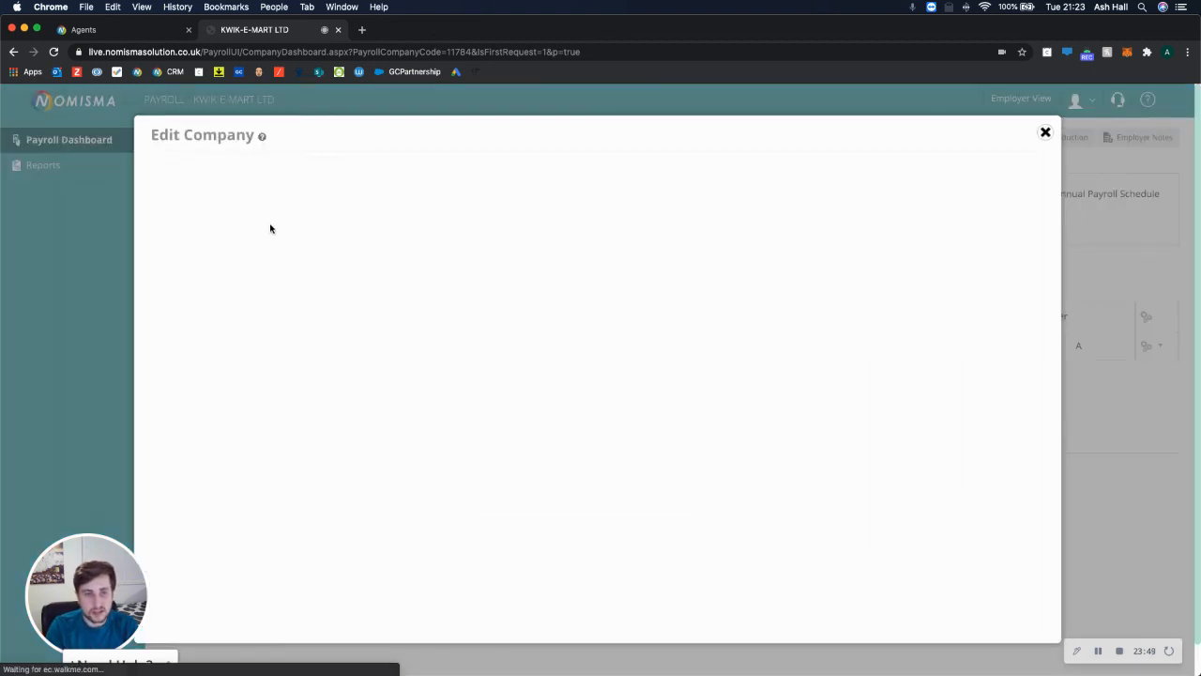
text(123)
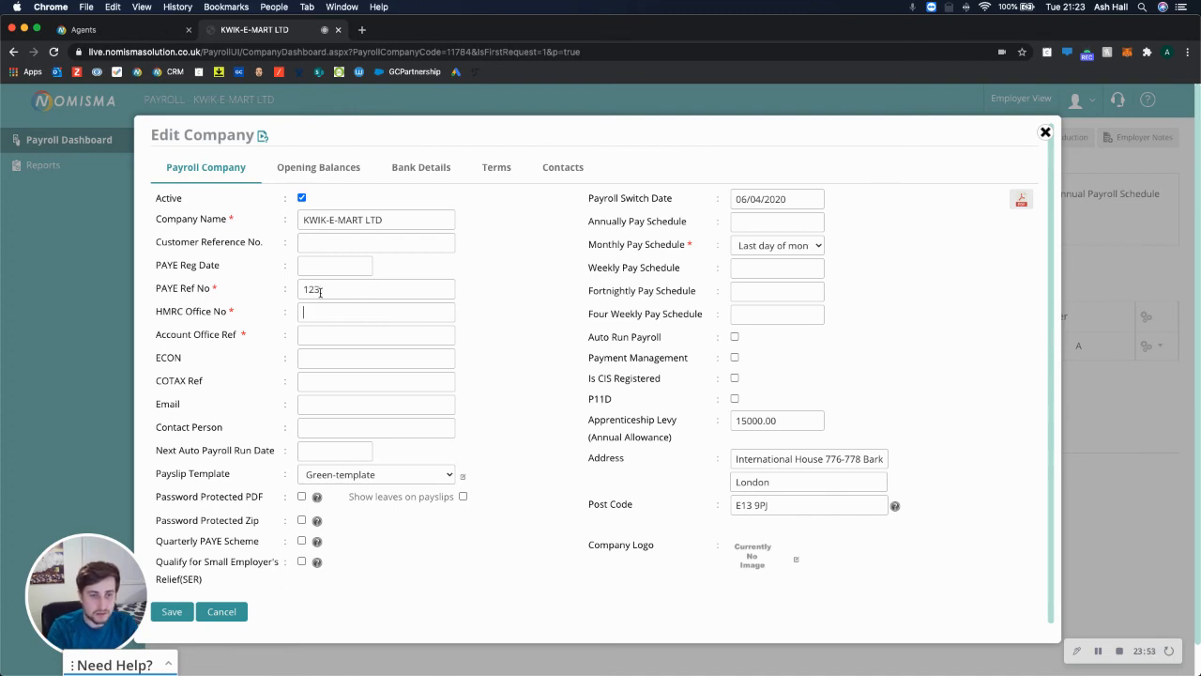
text(213123213)
key(Tab)
text(3123123)
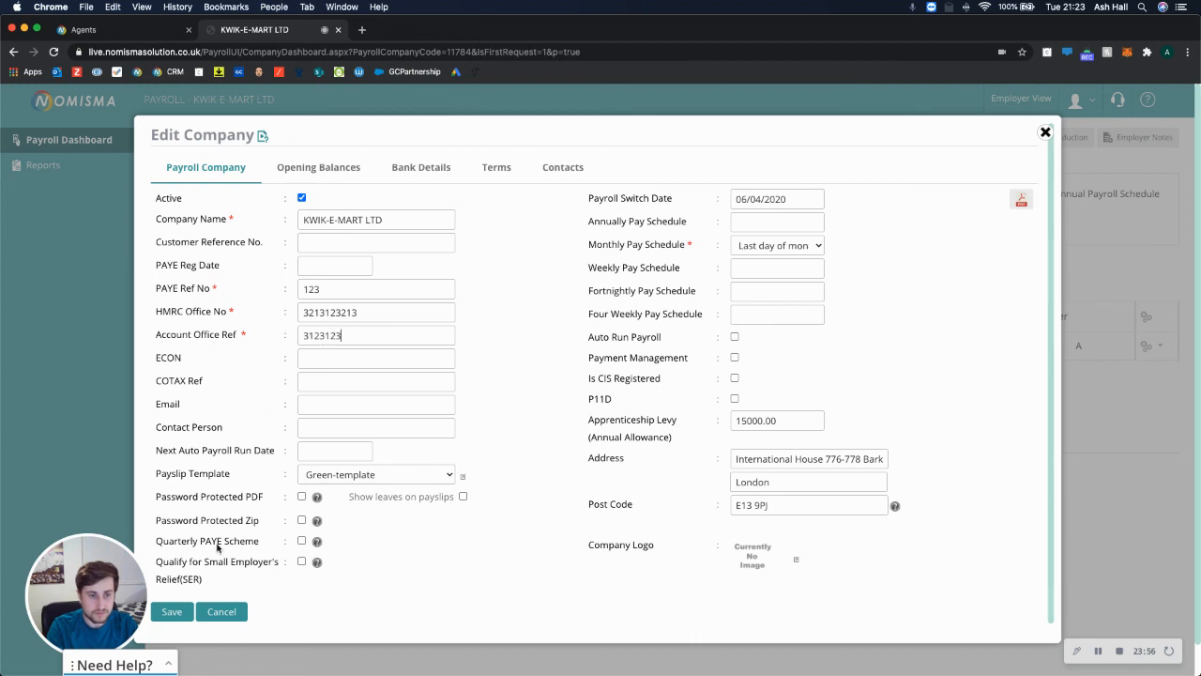
click(172, 611)
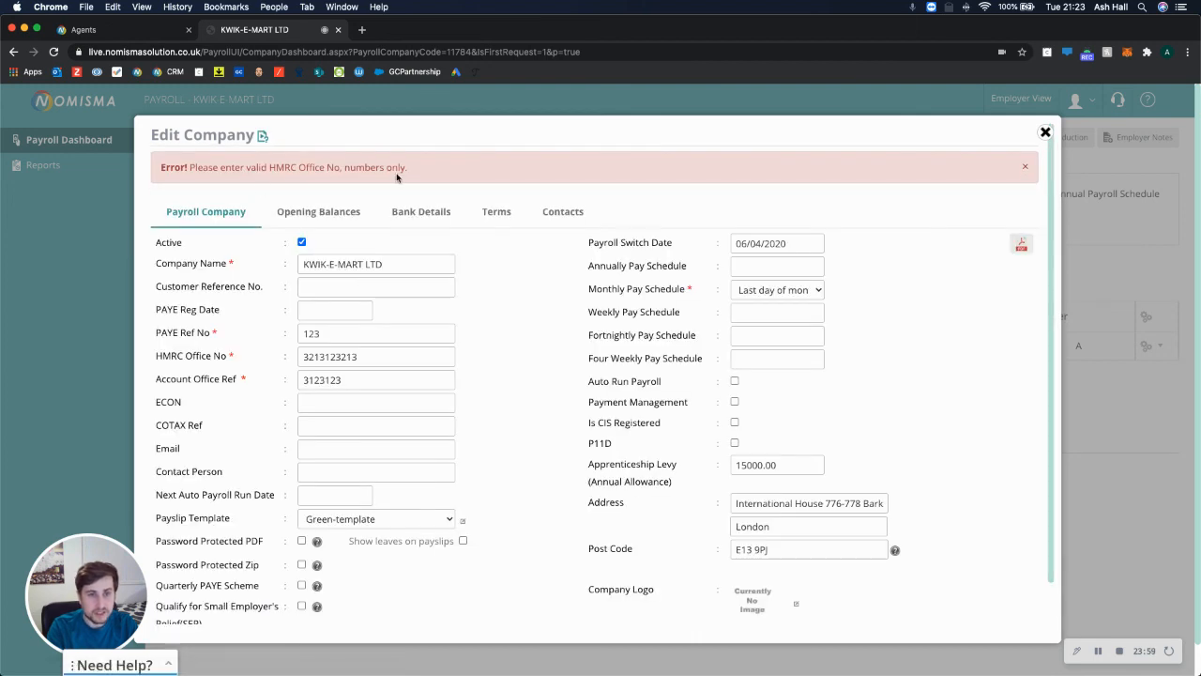
Correct the HMRC Office No to 211122212 and save the company details.
double_click(372, 363)
text(211)
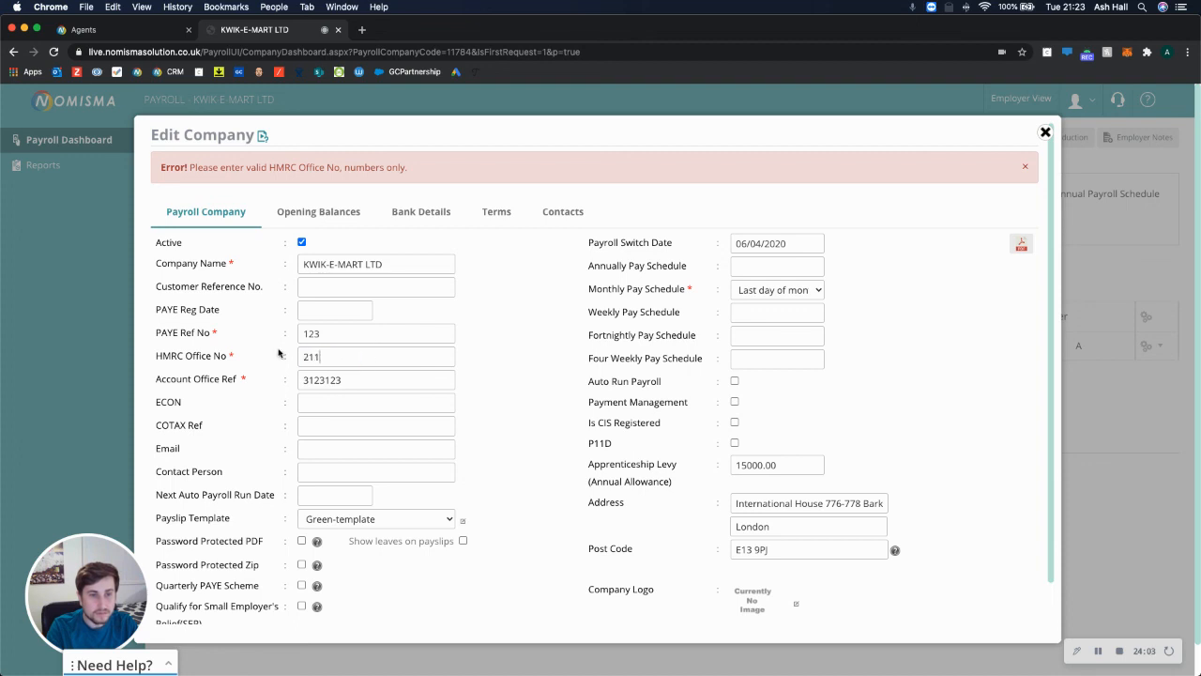
text(122212)
scroll(254, 446, down, 1)
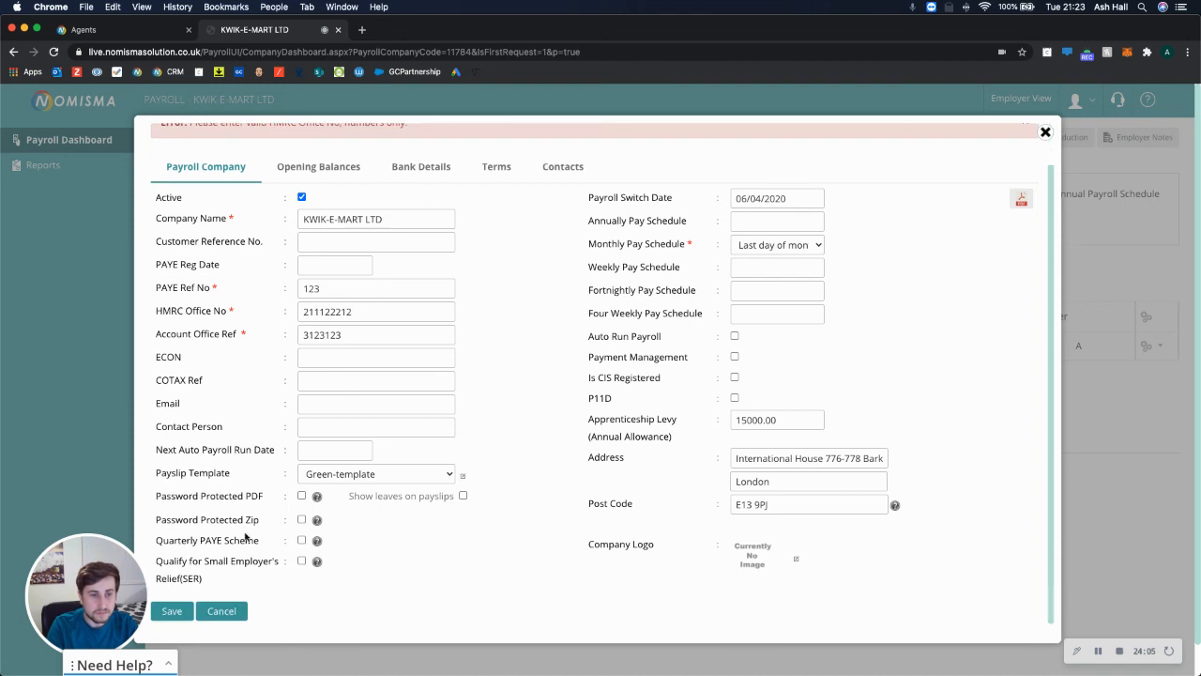
click(186, 612)
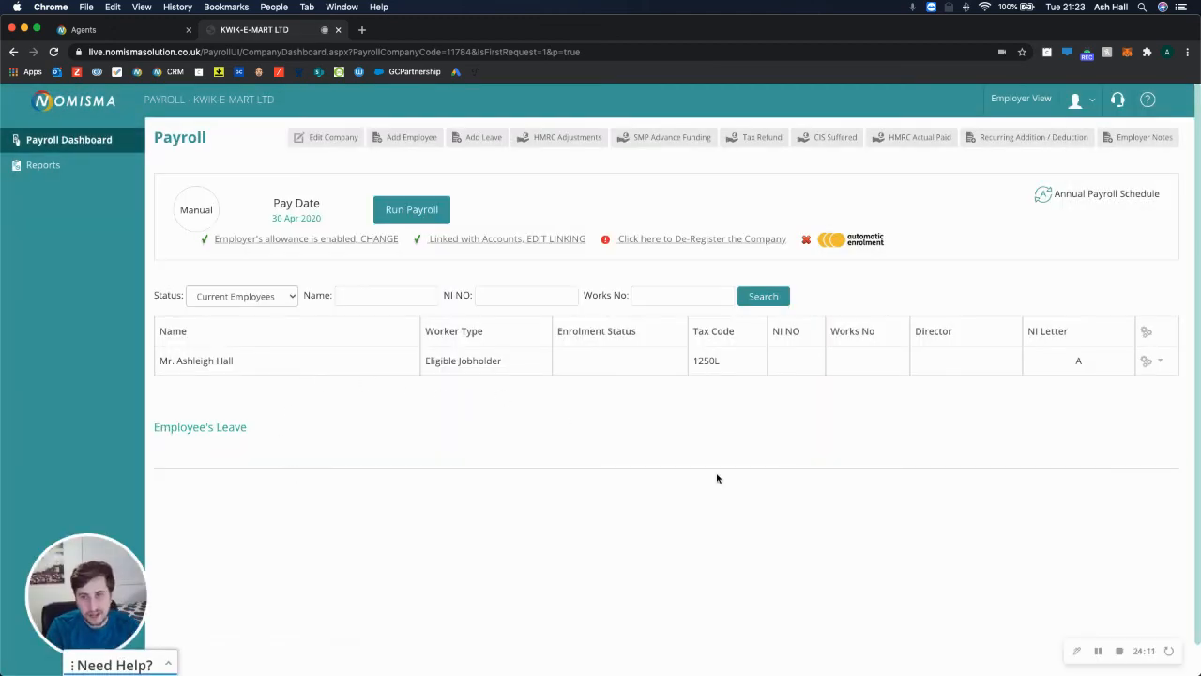
click(834, 239)
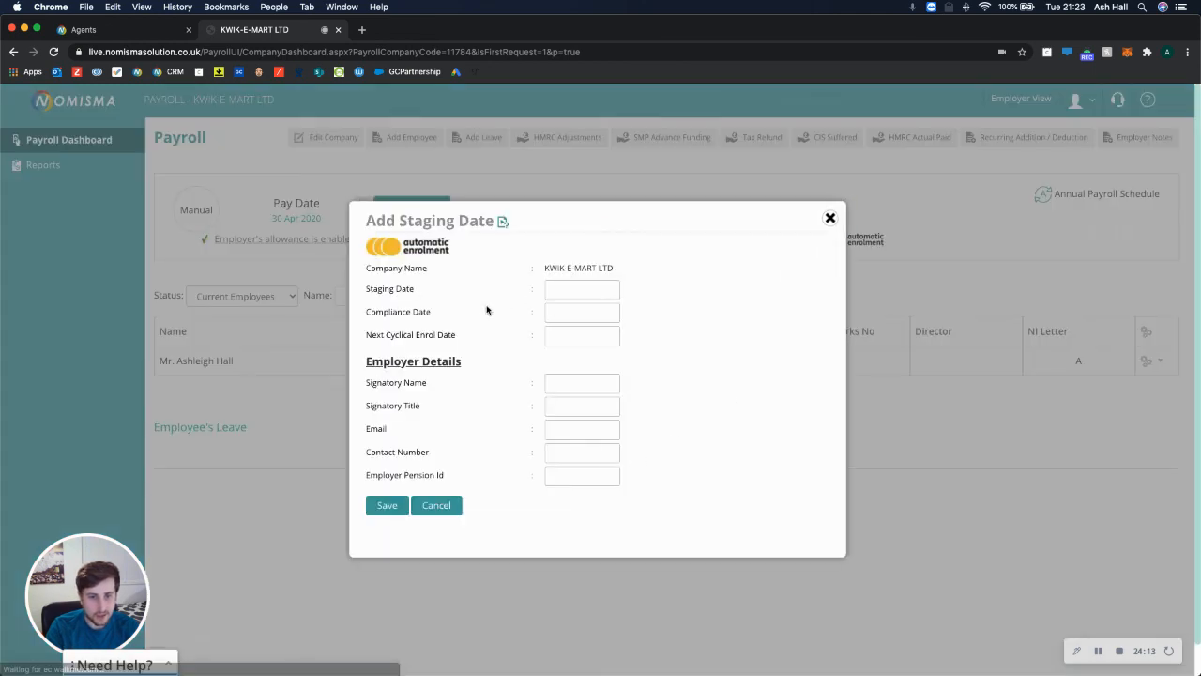
click(830, 219)
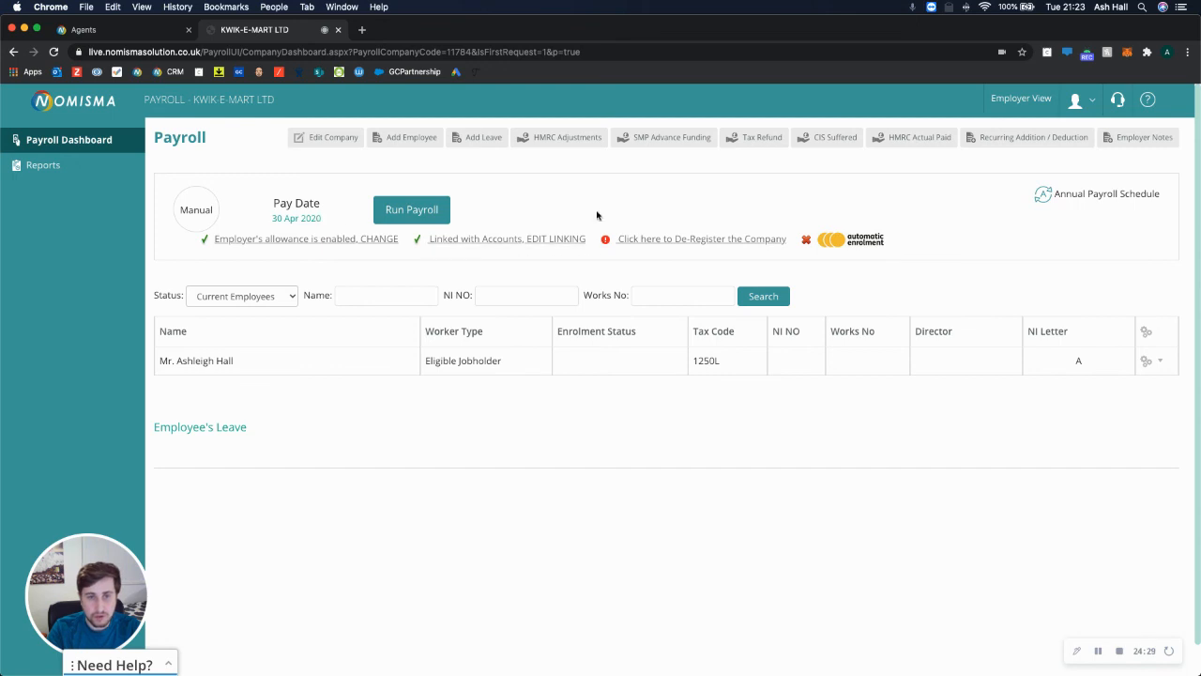
click(411, 211)
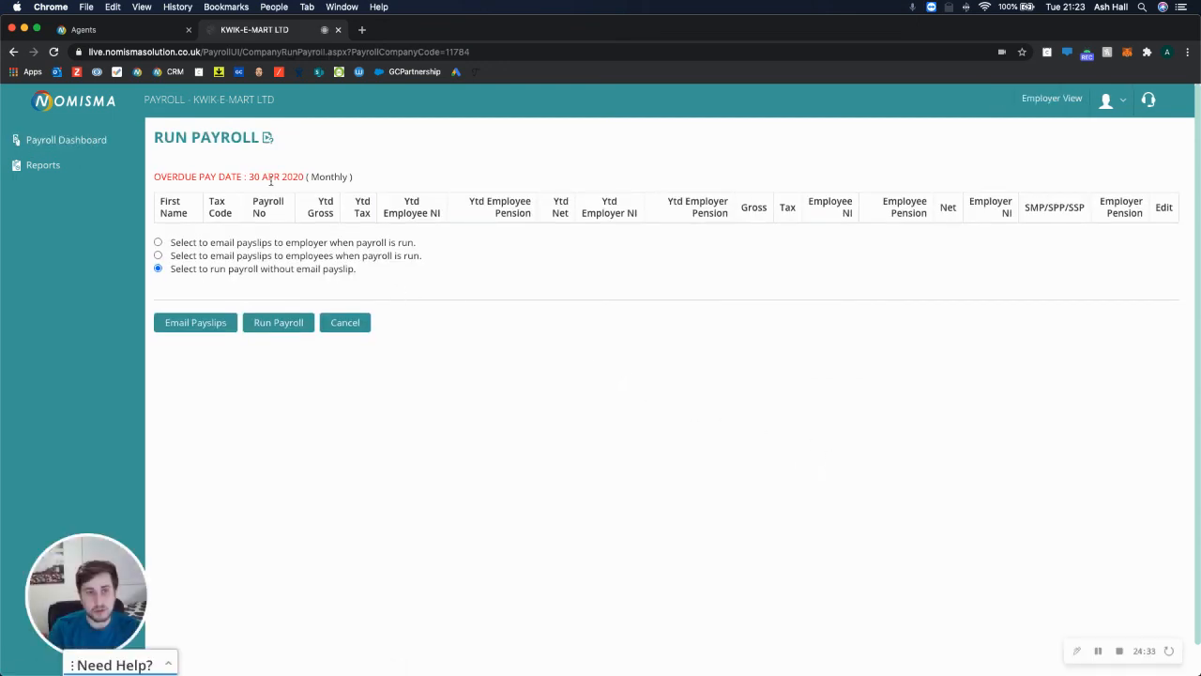
Cancel the payroll run and change the employee's joining date to 01/04/2020, then save.
drag(262, 176, 320, 177)
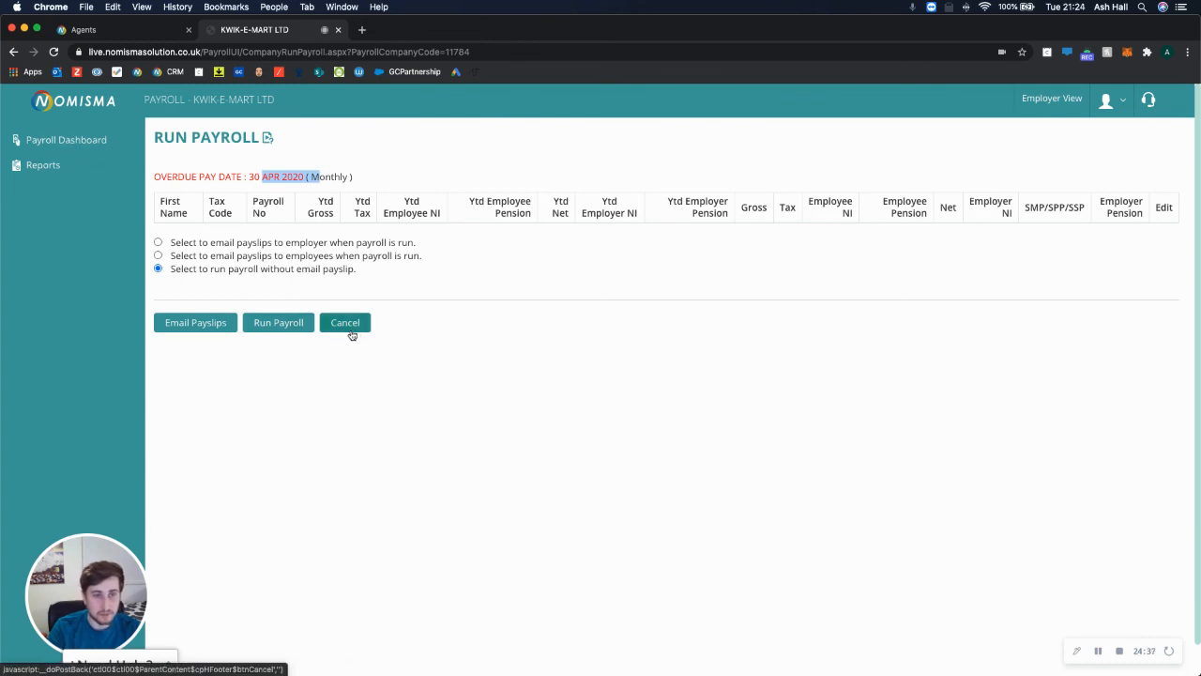
click(347, 331)
click(1146, 368)
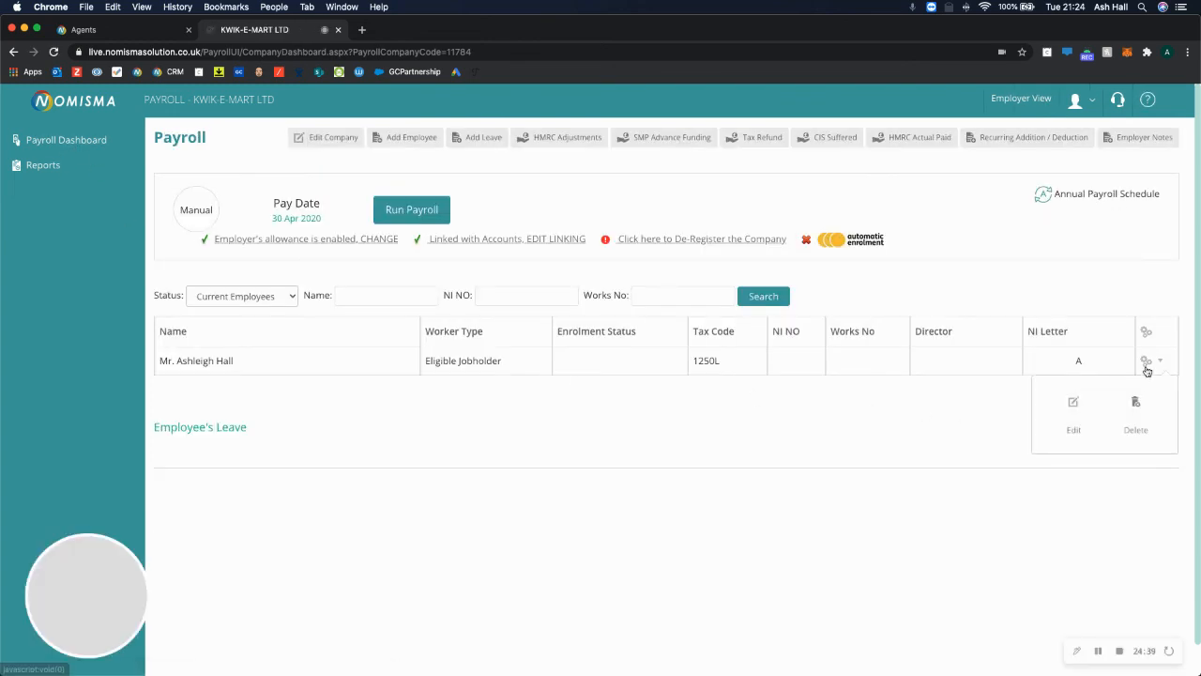
click(1074, 410)
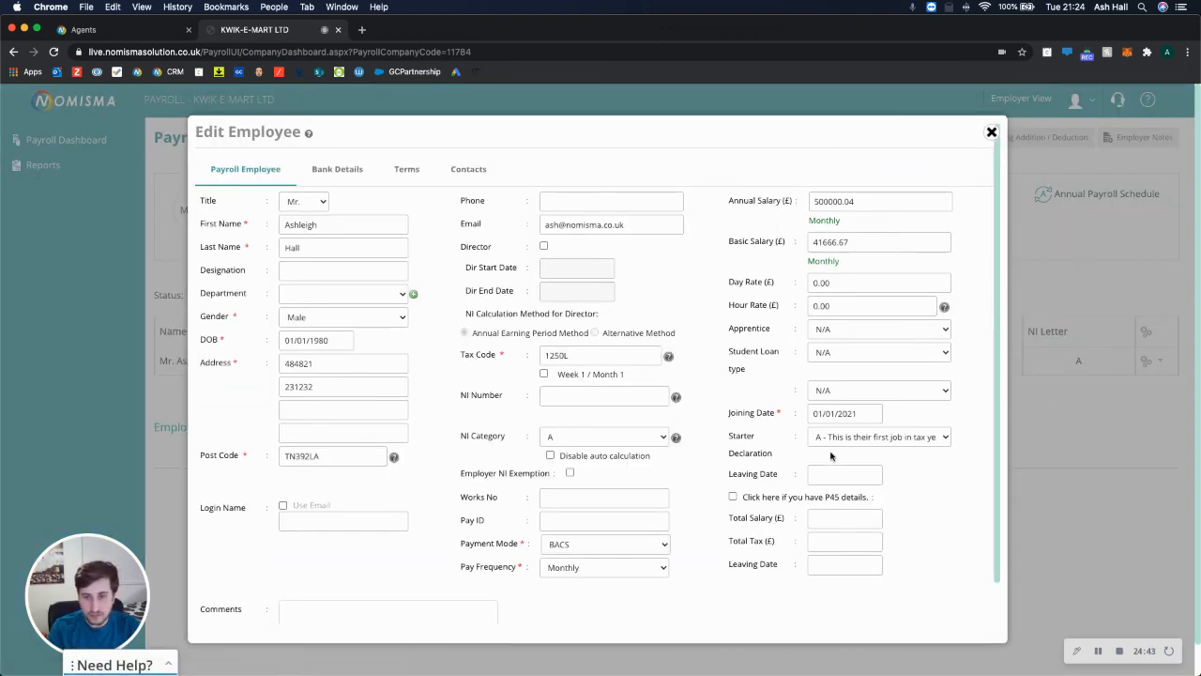
drag(862, 418, 795, 412)
text(01/0)
text(1/2)
text(/2020)
scroll(208, 605, down, 1)
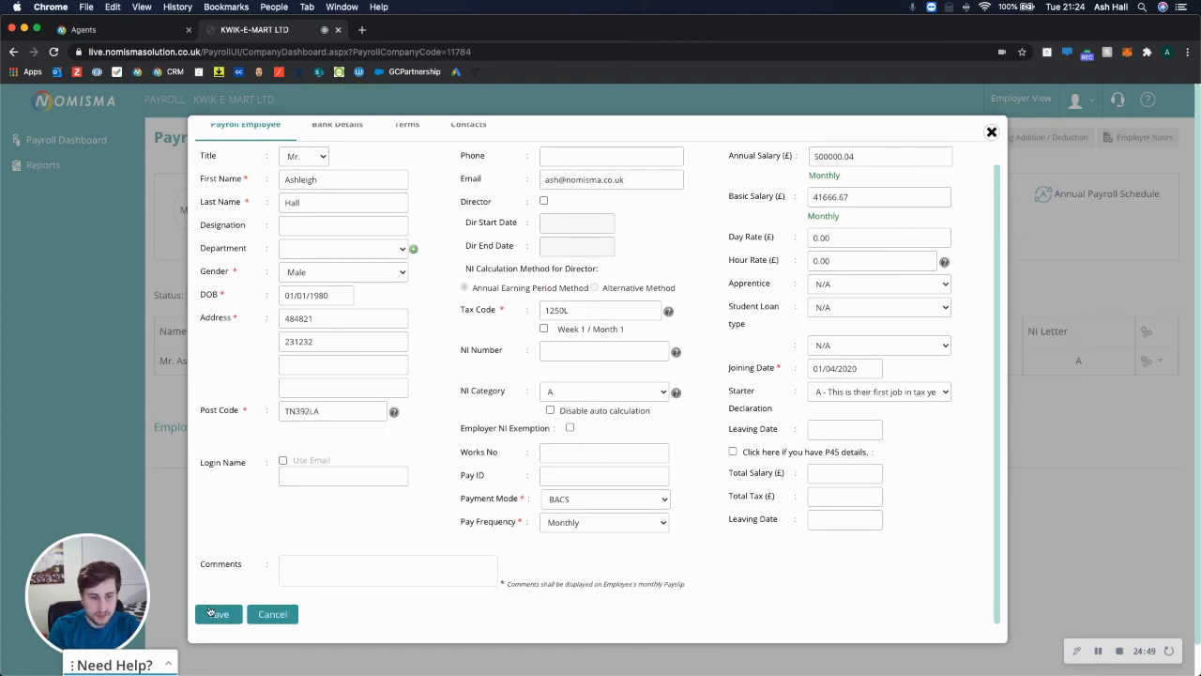
click(212, 608)
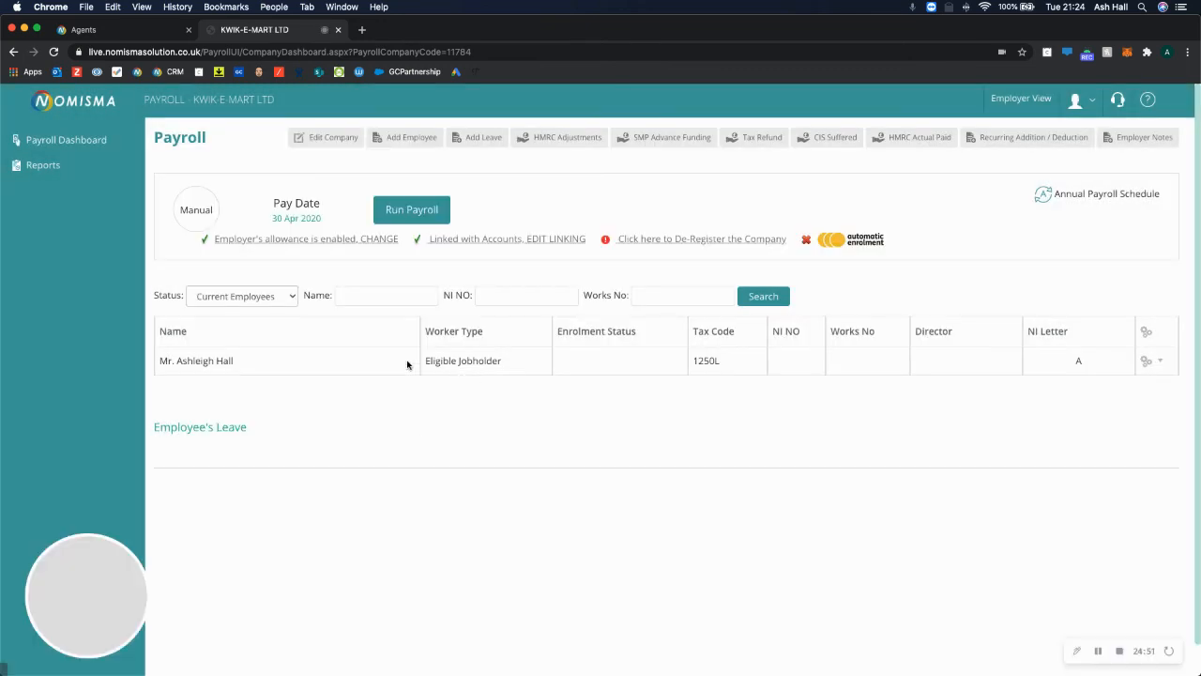
Start the April 2020 payroll run and review the year-to-date and gross pay figures.
click(395, 208)
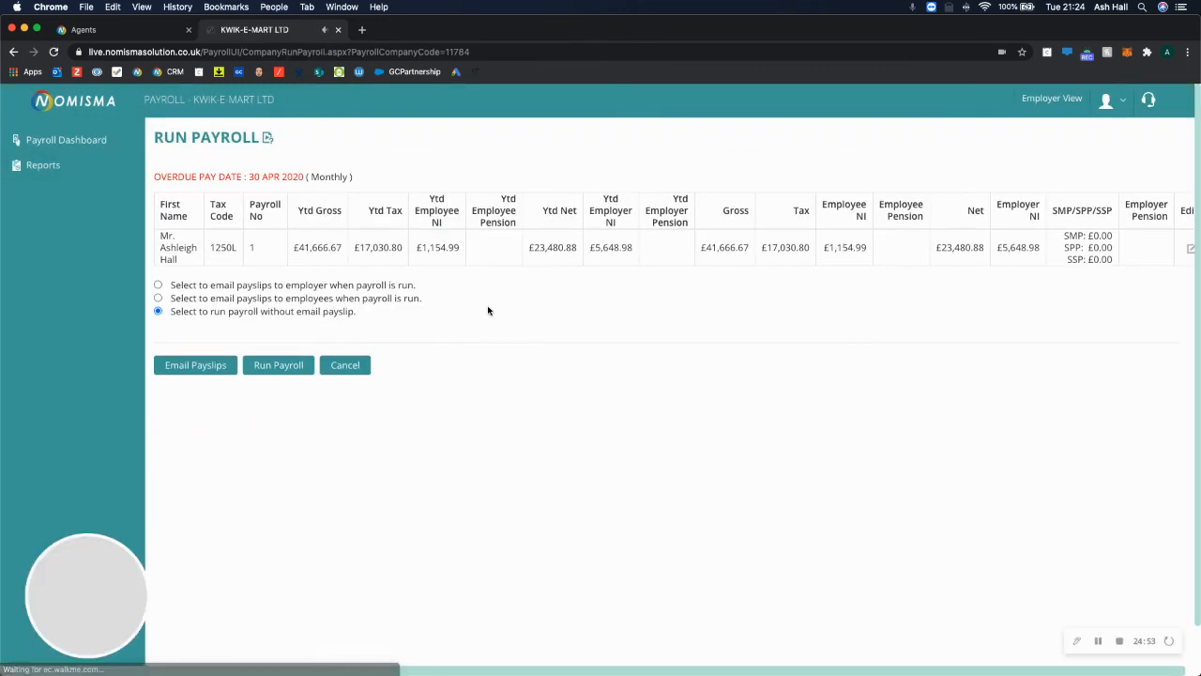
drag(191, 247, 804, 280)
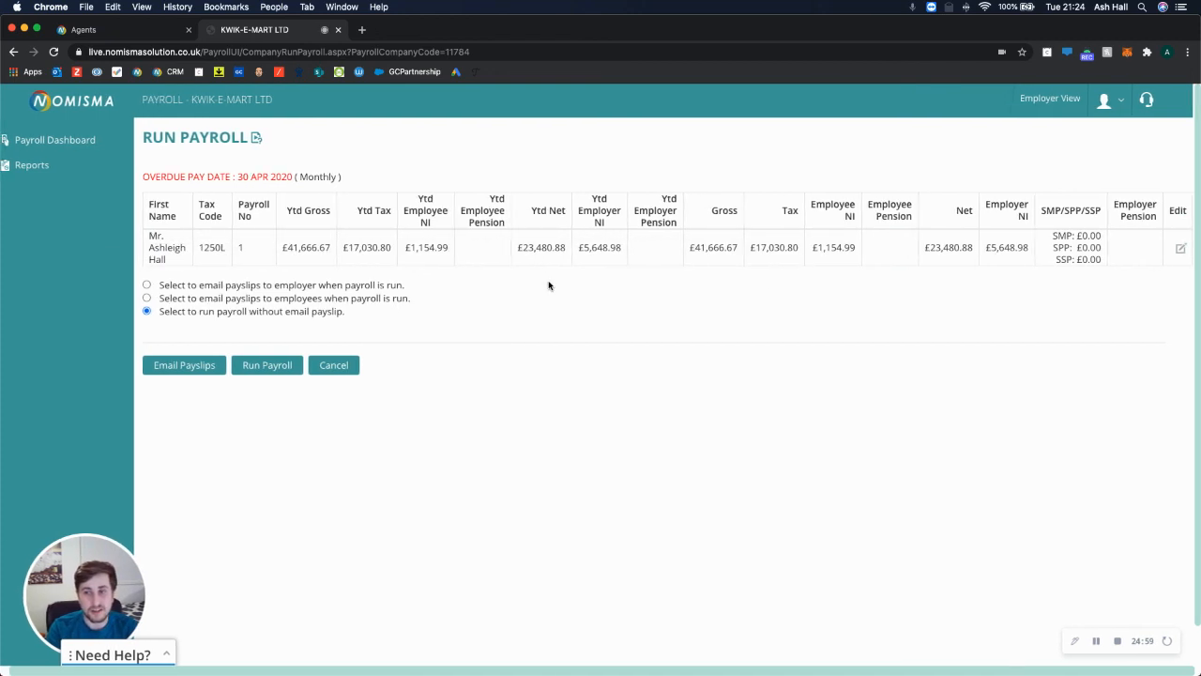
drag(288, 248, 348, 257)
click(691, 330)
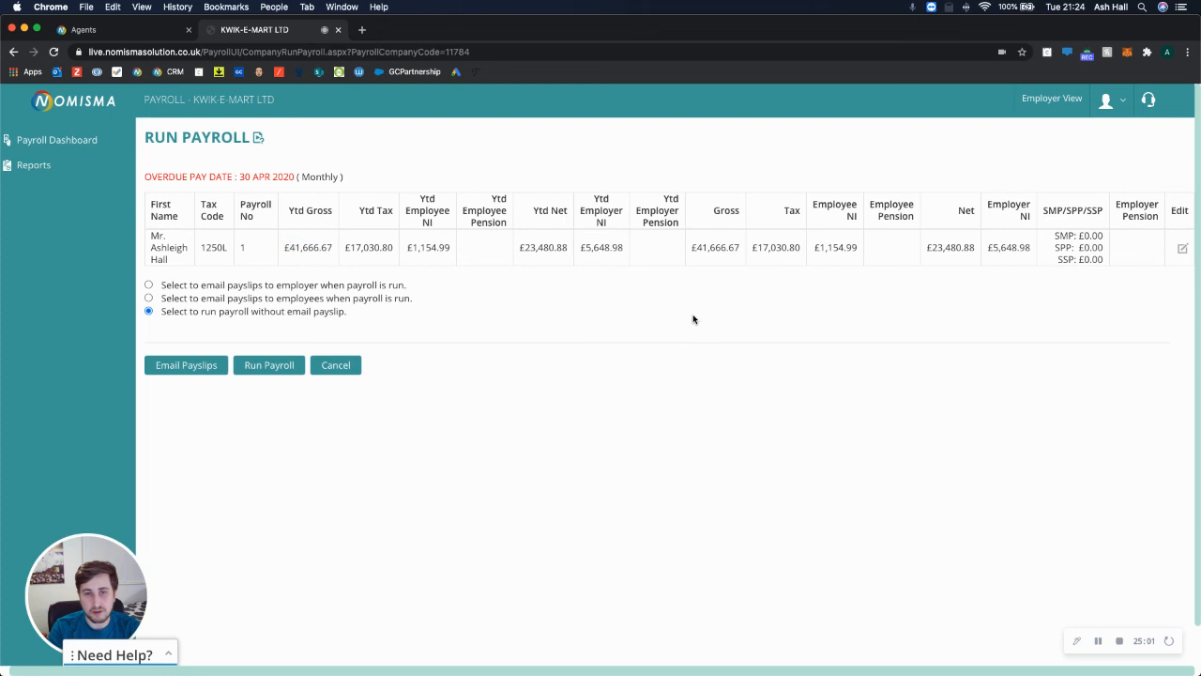
drag(696, 247, 729, 248)
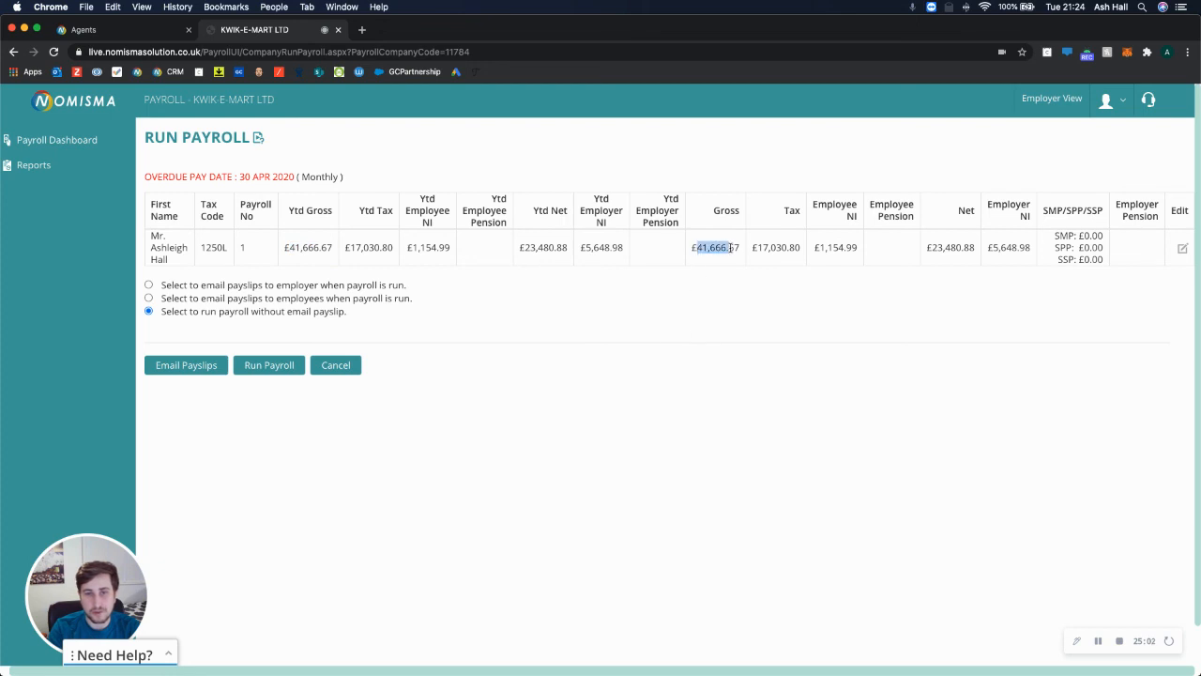
Change the employee's basic pay for this run to 60000 and save.
click(1182, 248)
drag(328, 152, 199, 146)
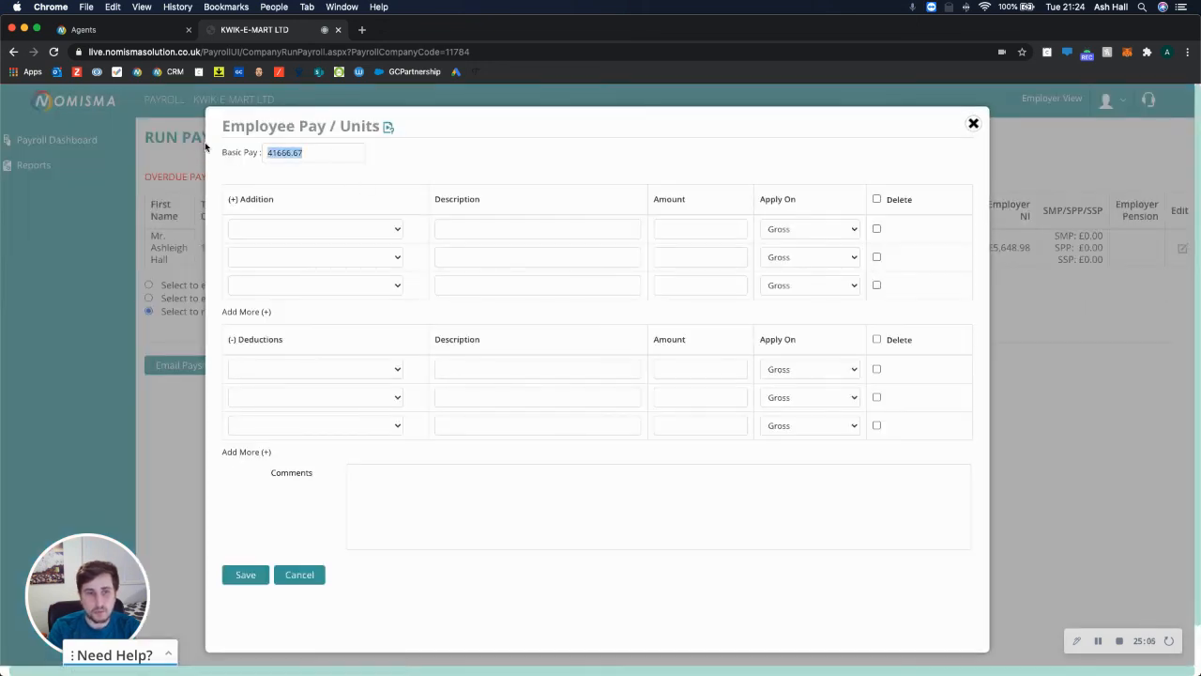
text(500)
text(0000)
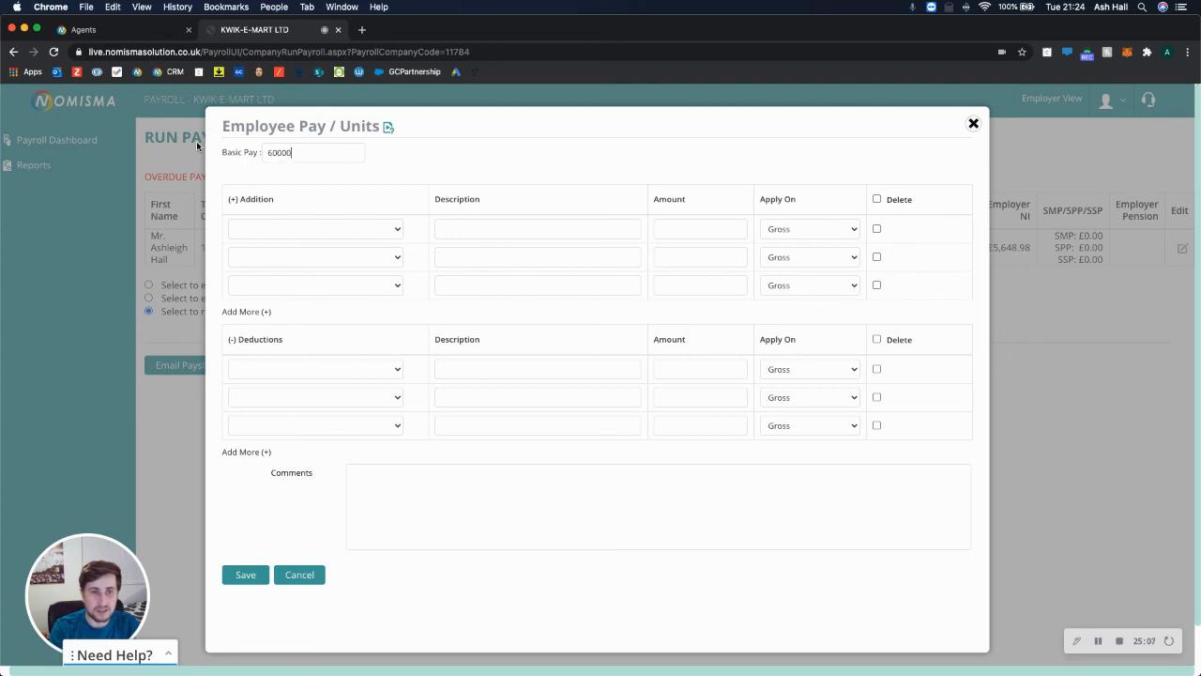
click(246, 575)
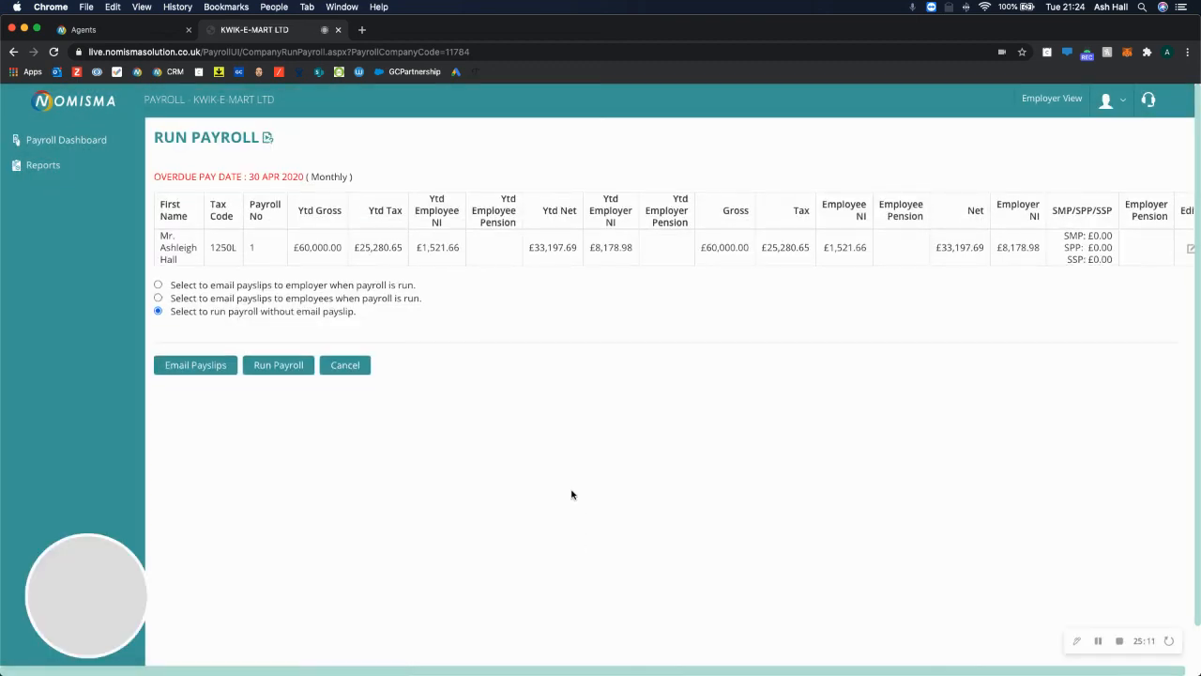
Review the payslip emailing options and run the April 2020 payroll.
drag(413, 284, 167, 284)
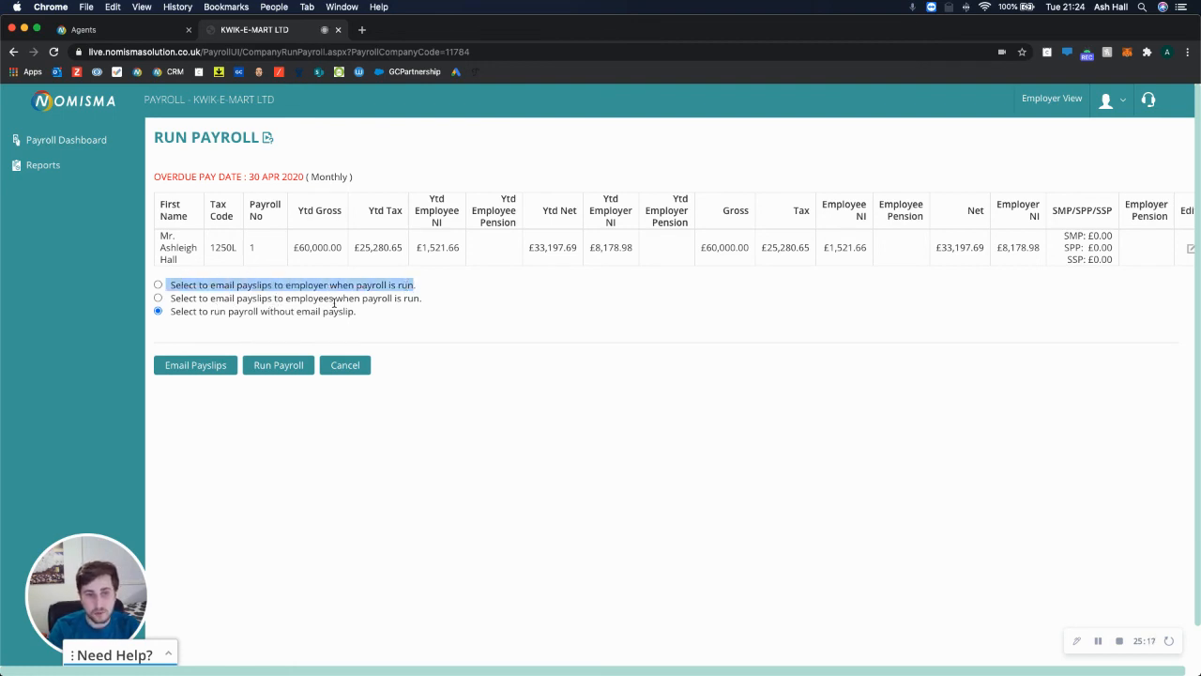
drag(242, 310, 412, 312)
click(421, 333)
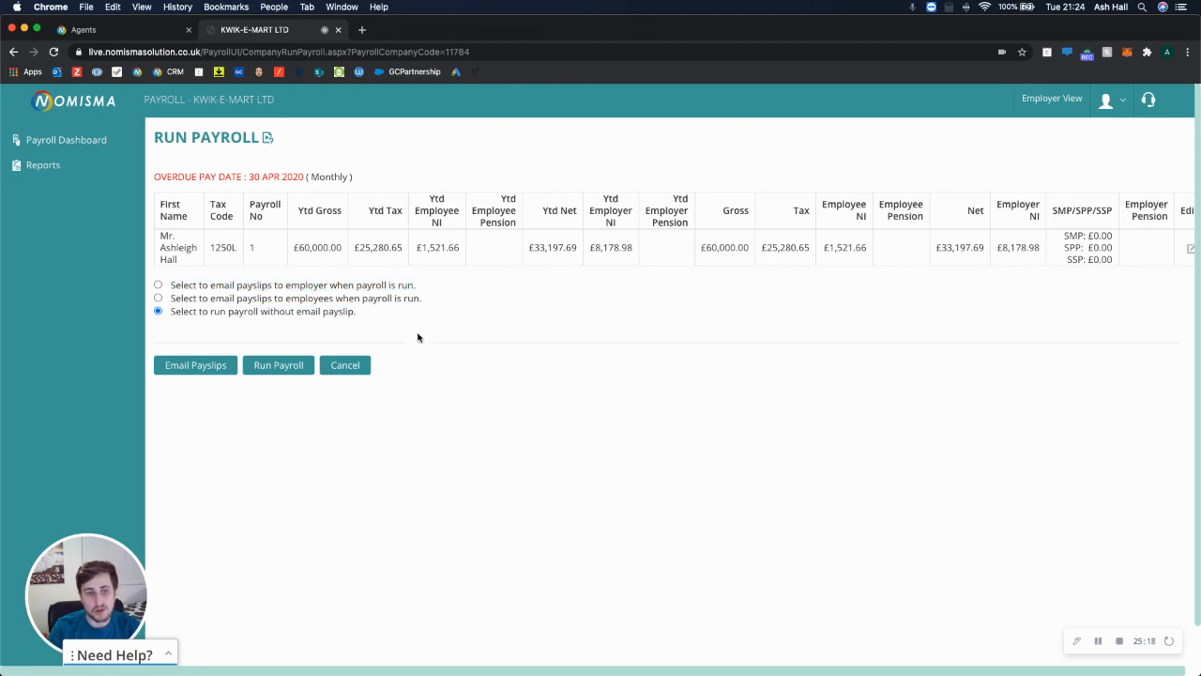
click(287, 374)
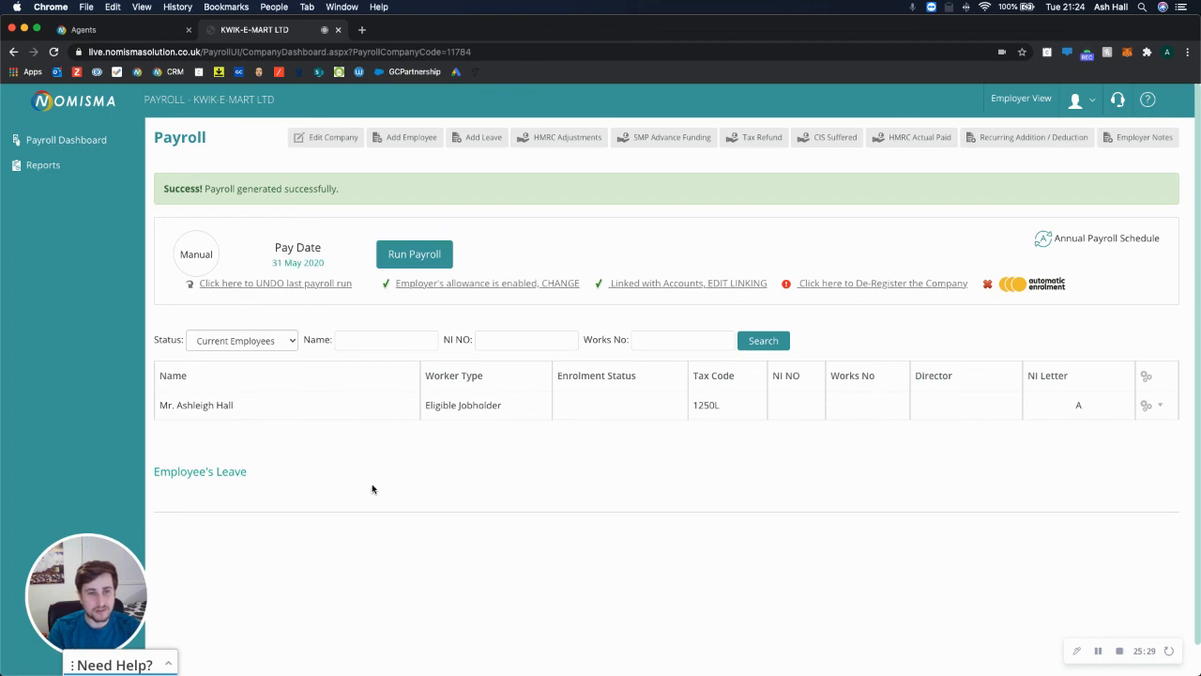
Open the employee's record and review the pay table's future periods and May pay date.
click(215, 409)
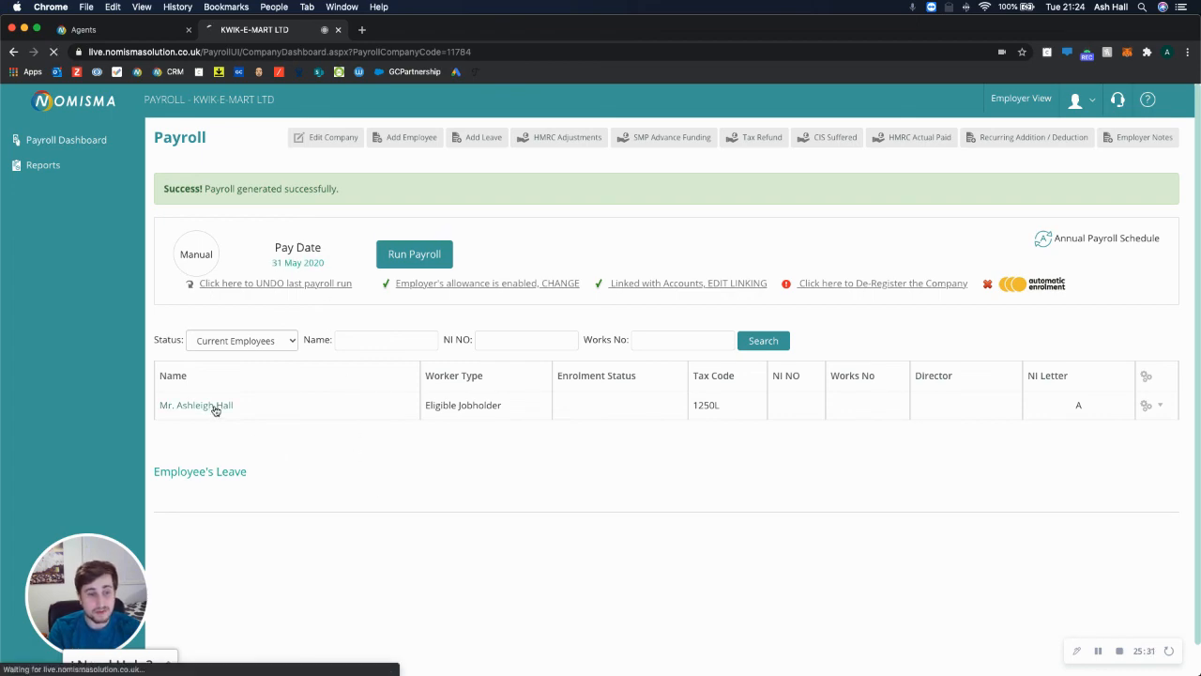
scroll(375, 497, down, 3)
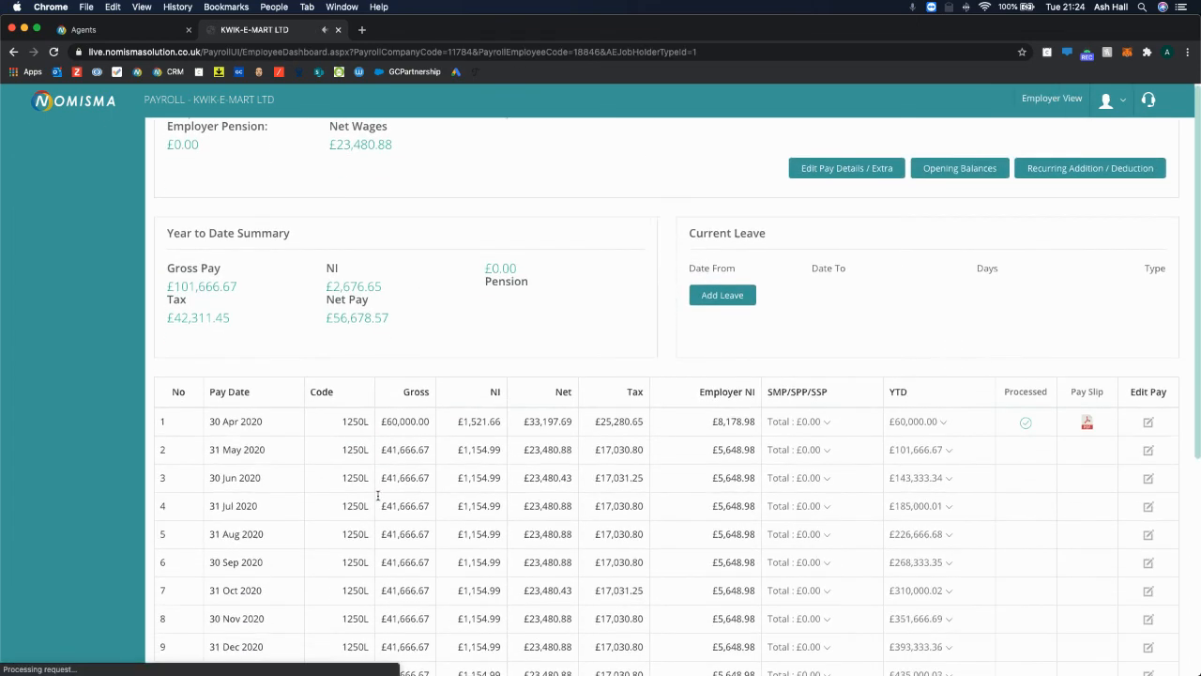
scroll(376, 496, down, 4)
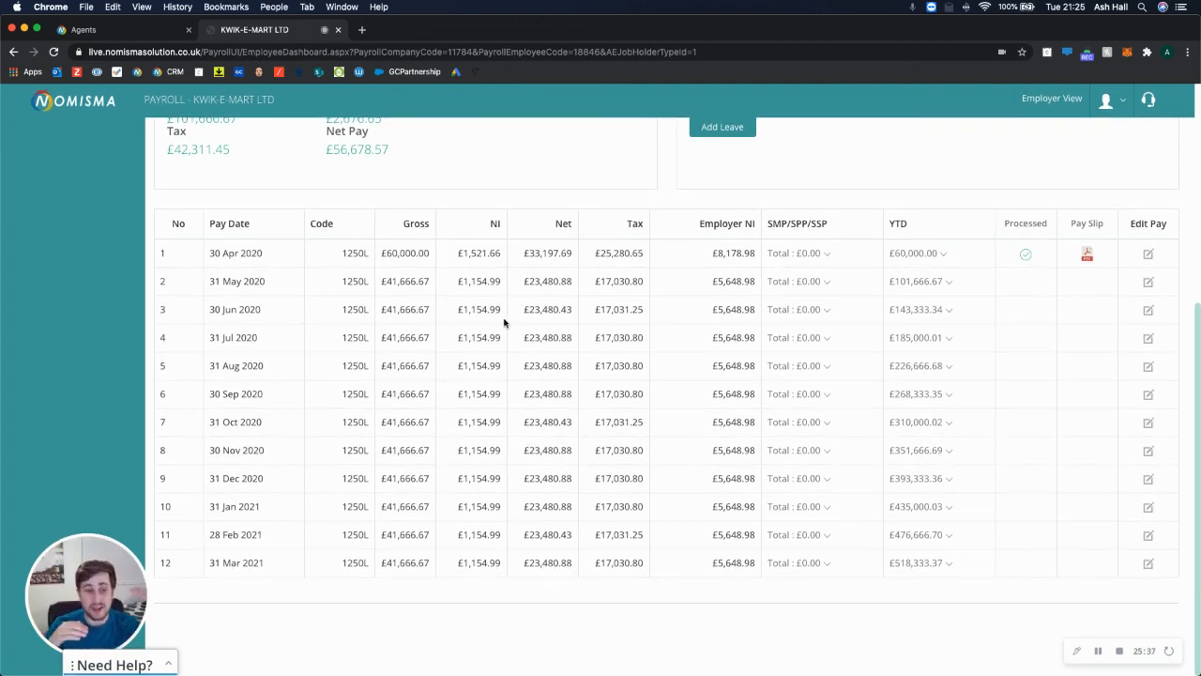
drag(399, 273, 556, 600)
click(563, 598)
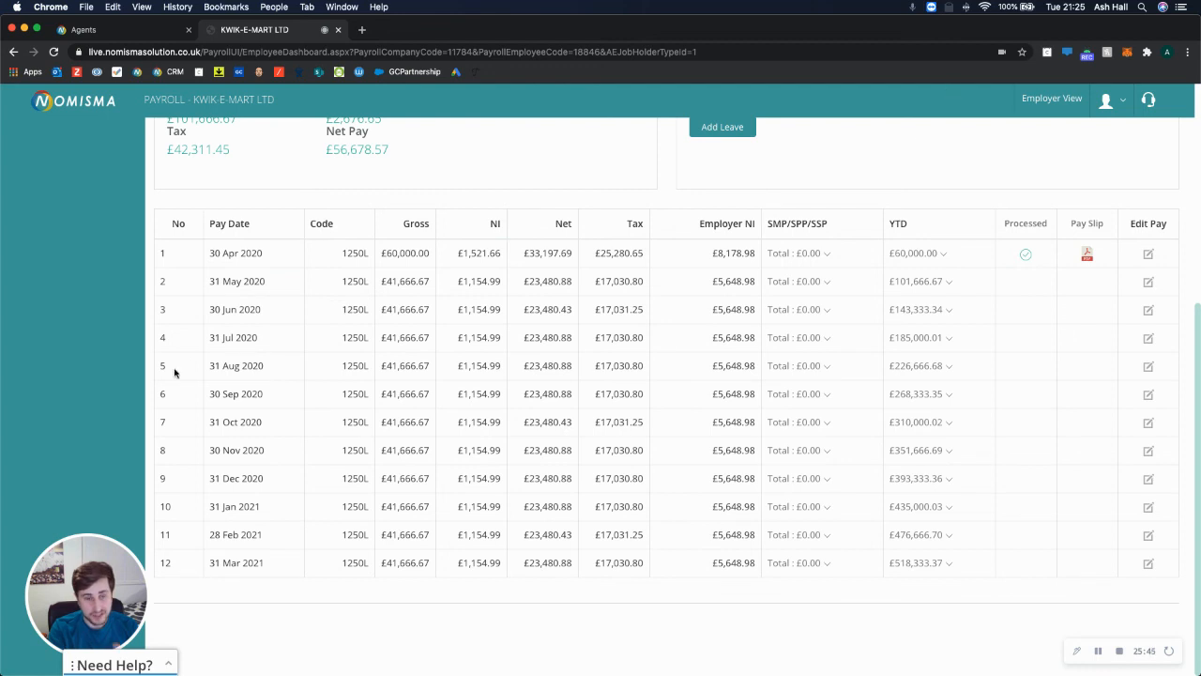
drag(270, 282, 216, 281)
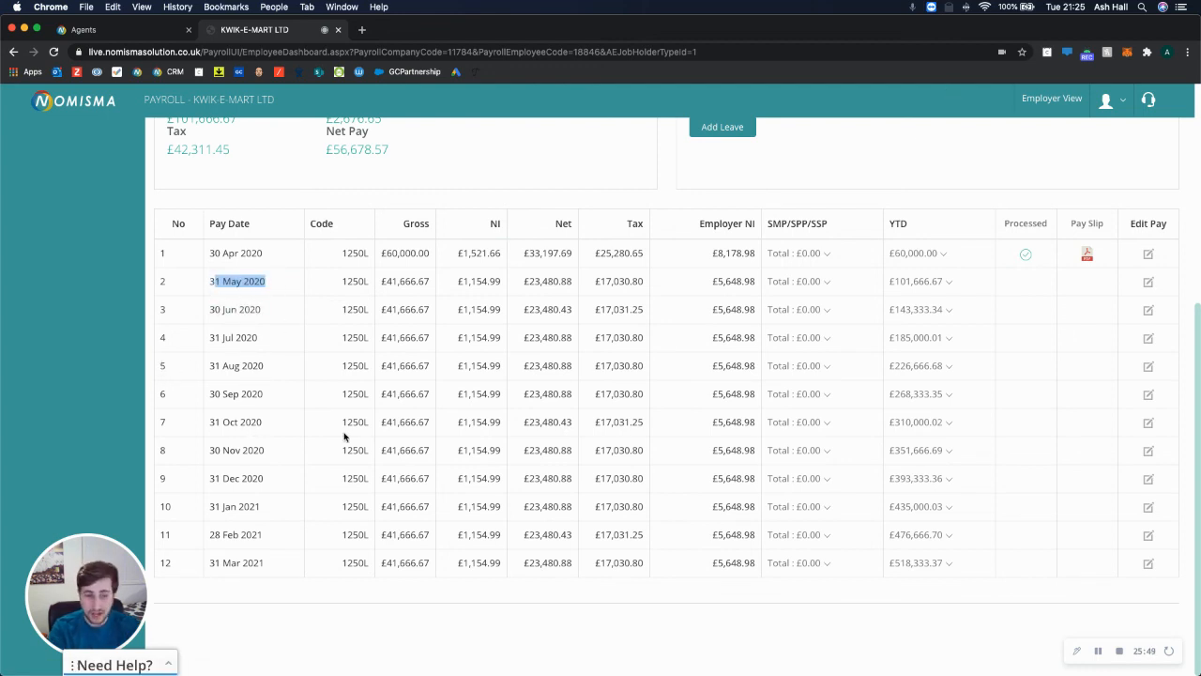
View the 30 Apr 2020 payslip PDF, close it, and return to the KWIK-E-MART LTD dashboard.
click(1086, 254)
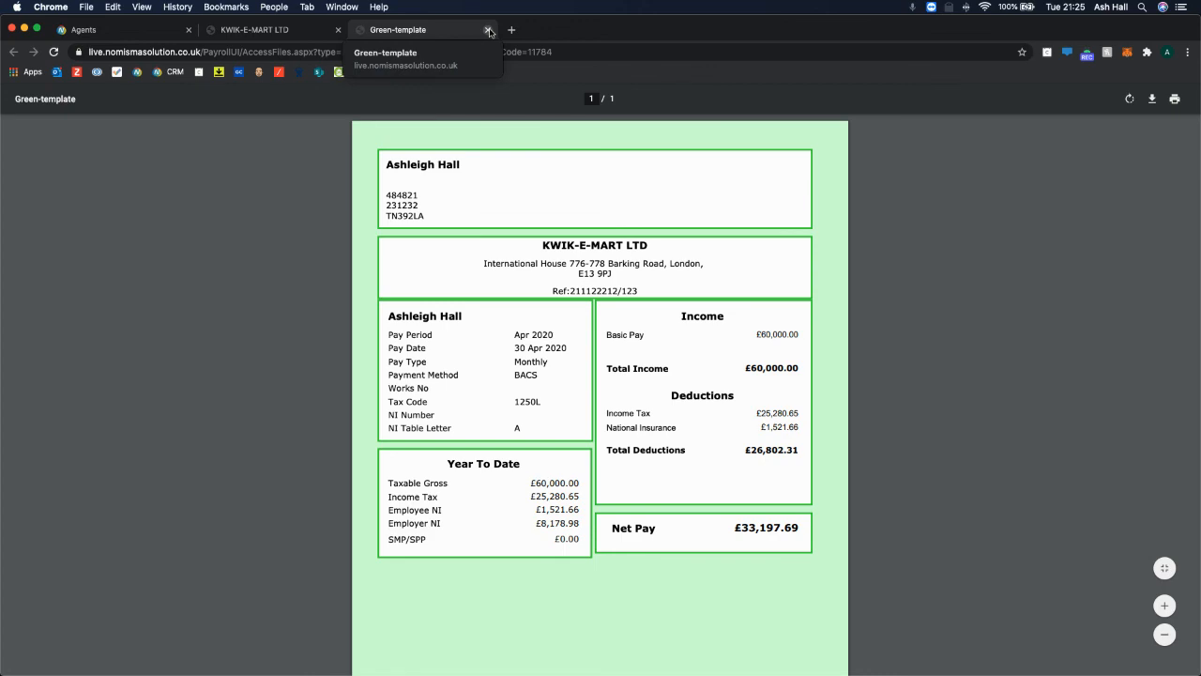
click(488, 31)
scroll(220, 340, up, 5)
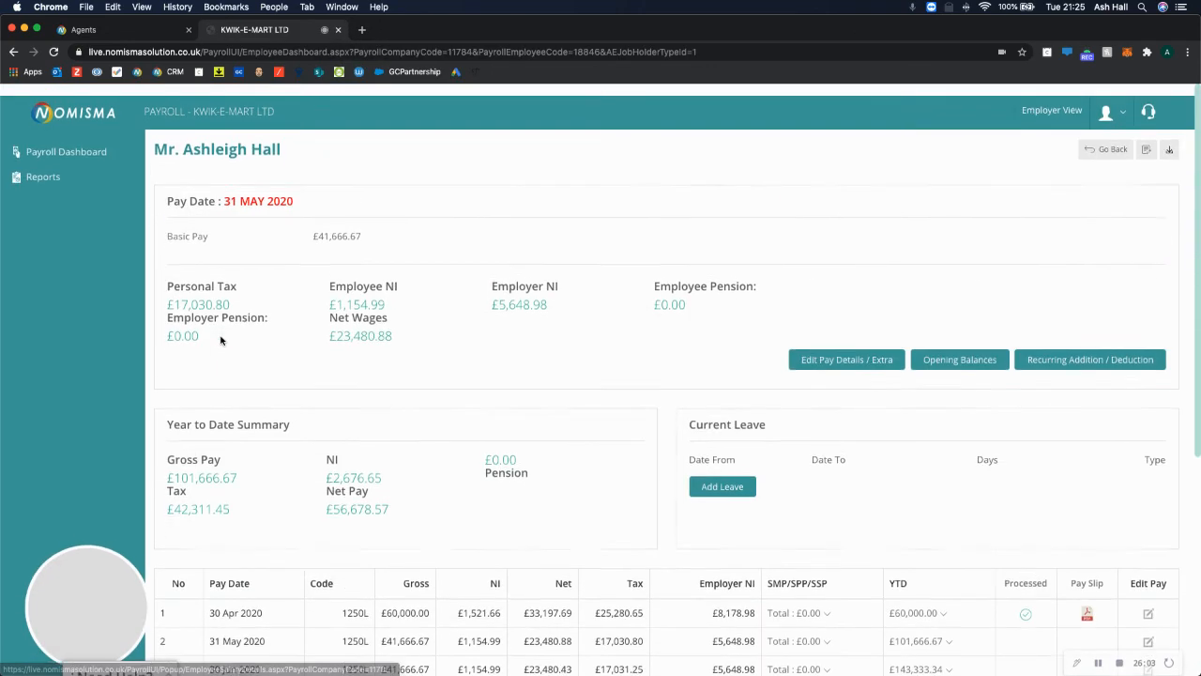
click(67, 142)
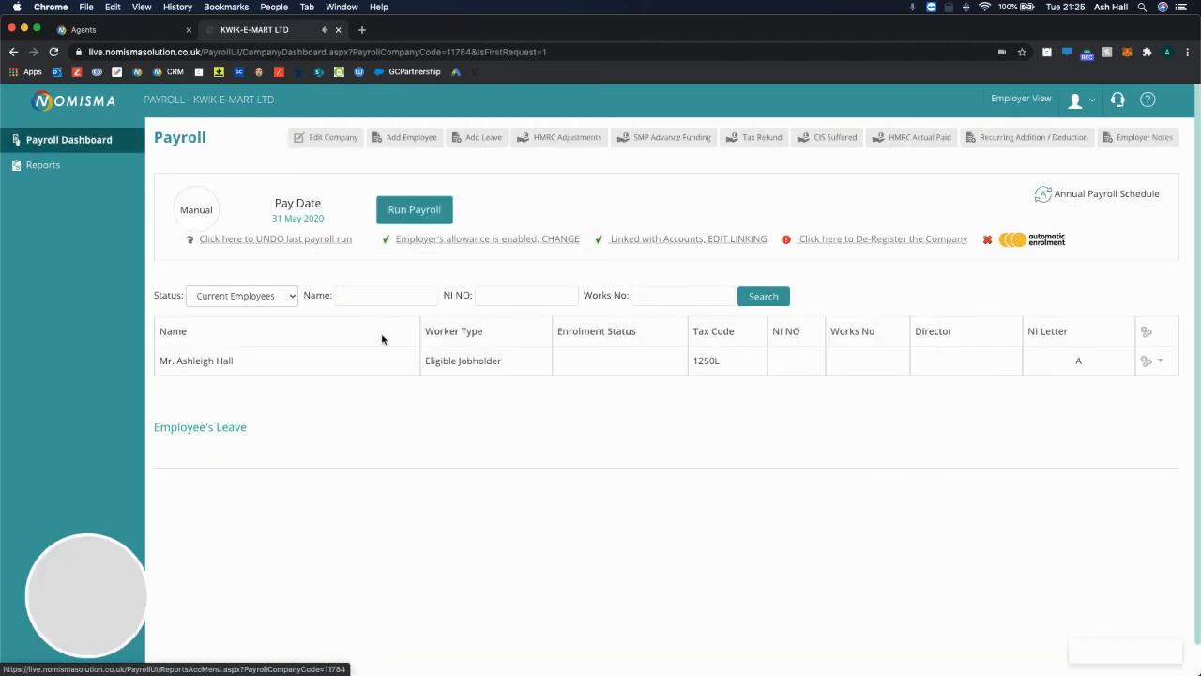